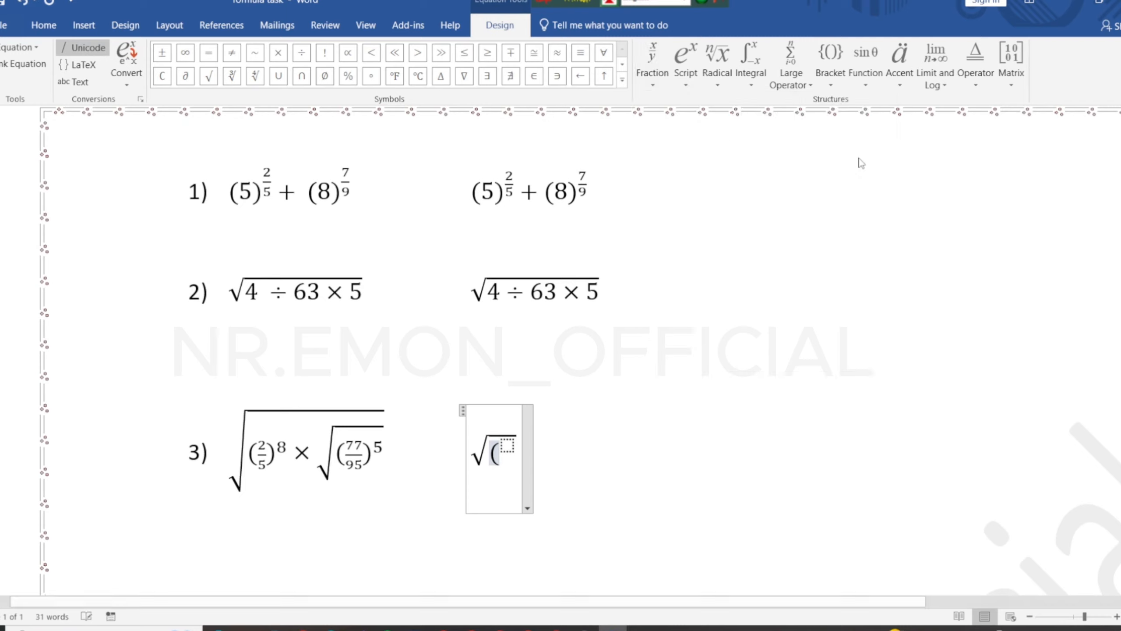
- Insert a stacked fraction of 2 over 5 after the opening parenthesis under the root in the copy of equation 3
click(507, 443)
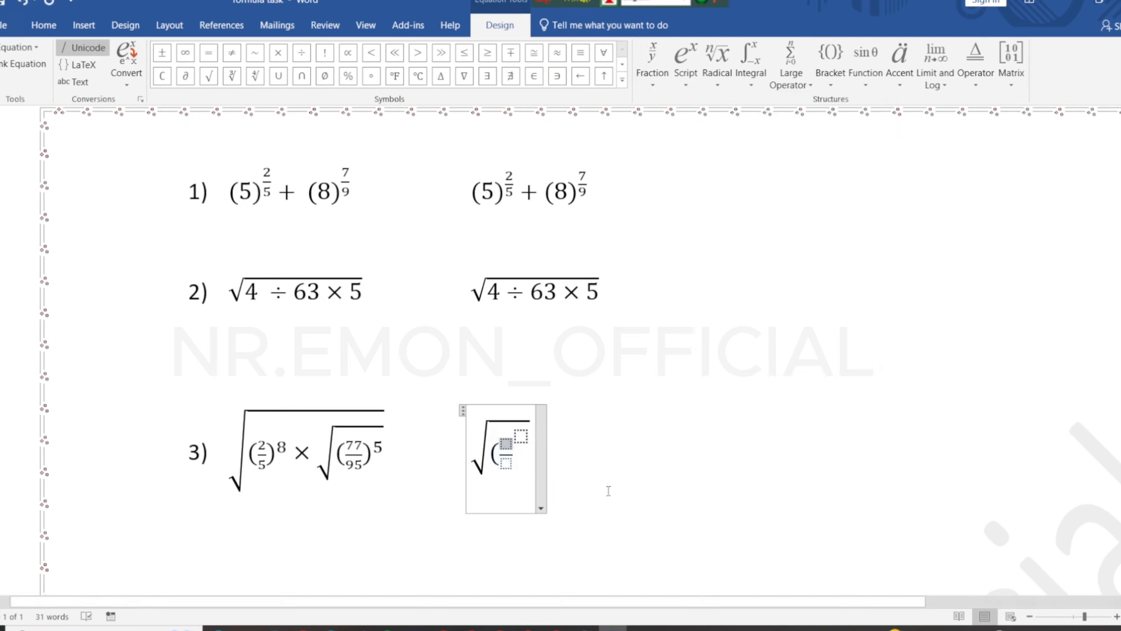
text(2)
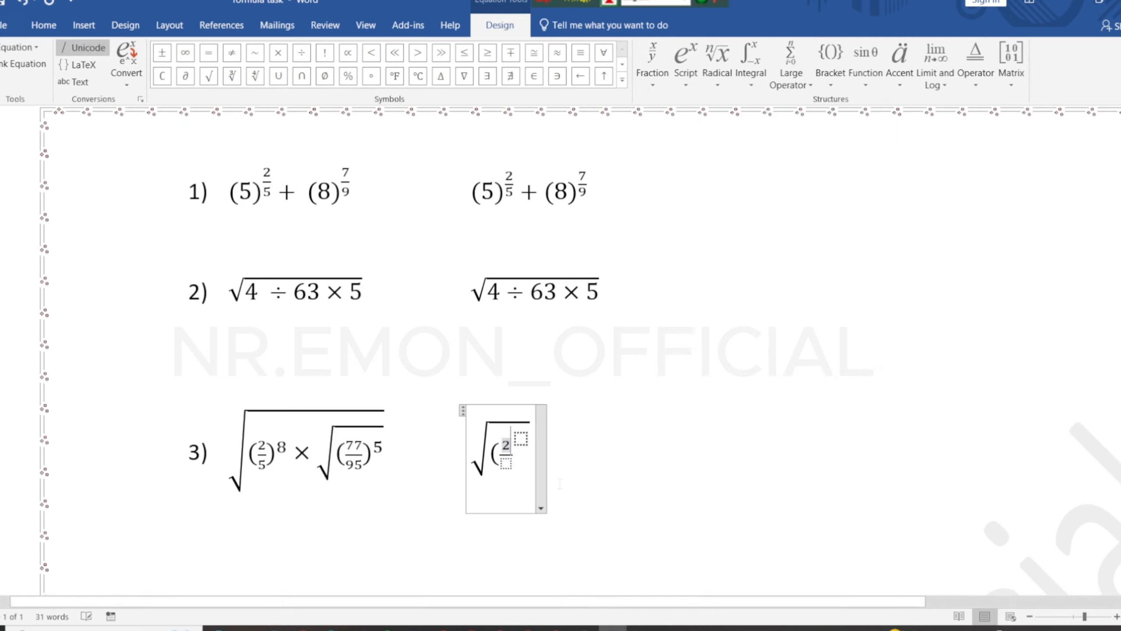
key(Down)
text(5)
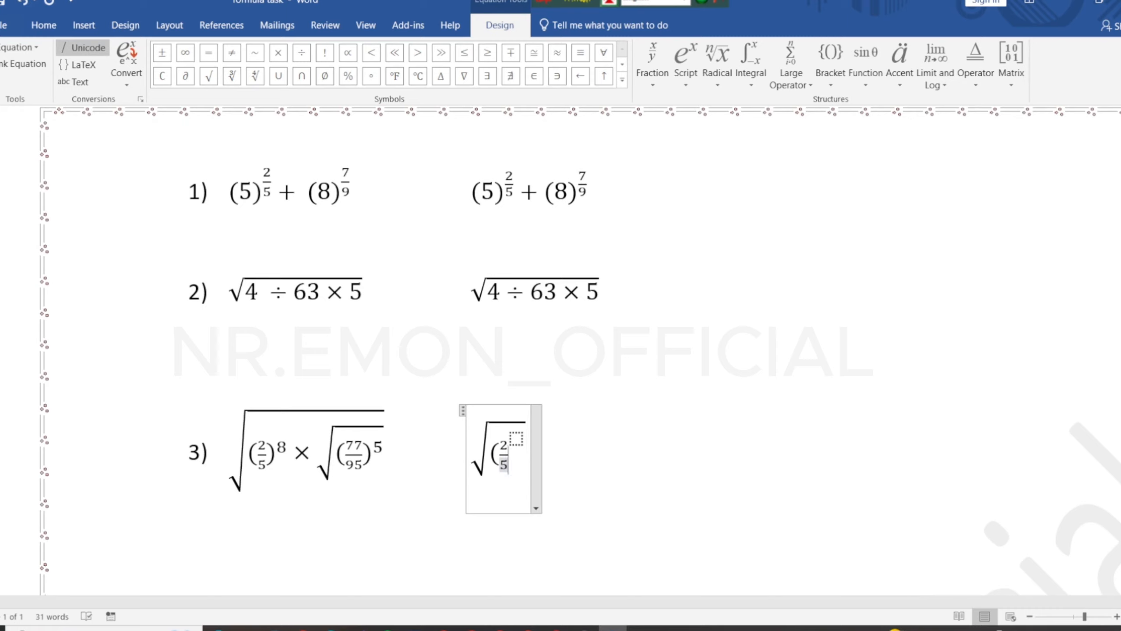
key(Right)
text())
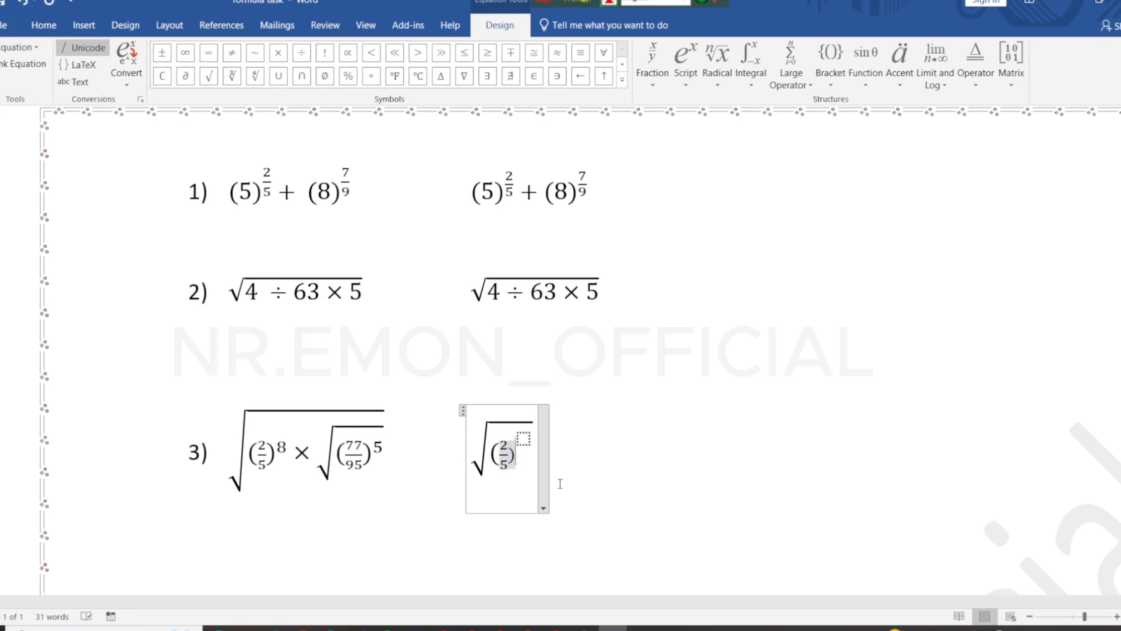
key(BackSpace)
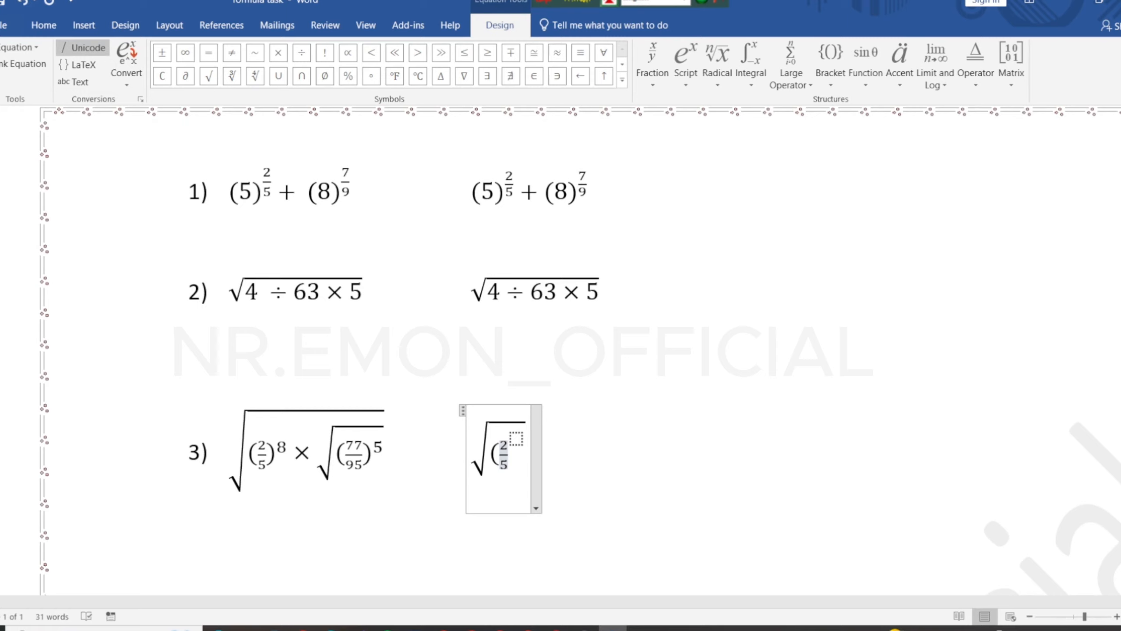
text())
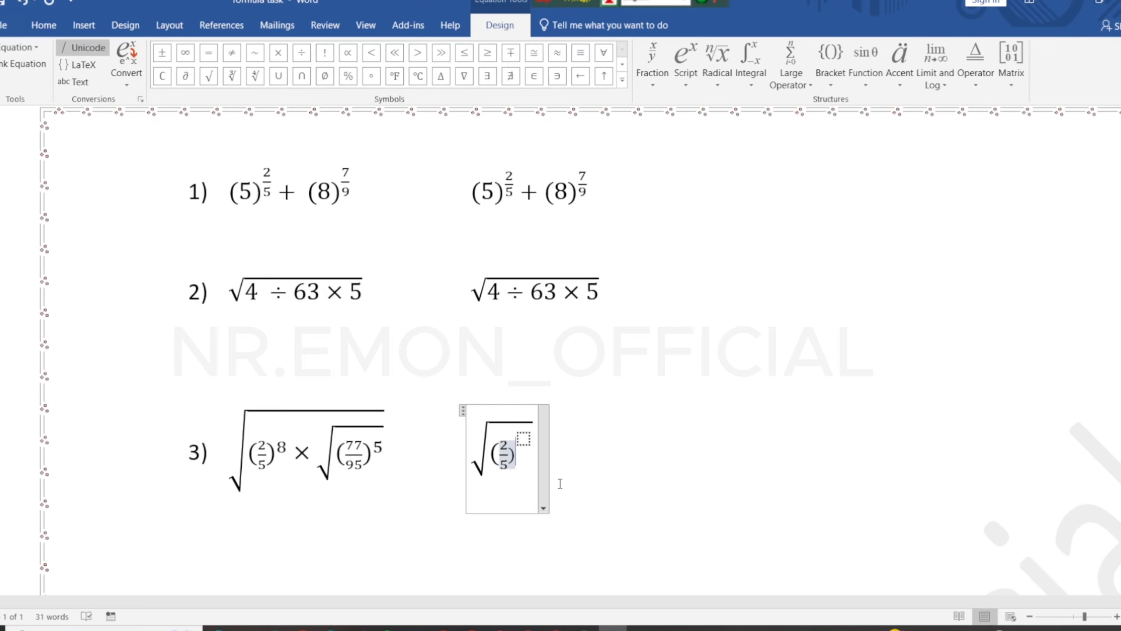
key(BackSpace)
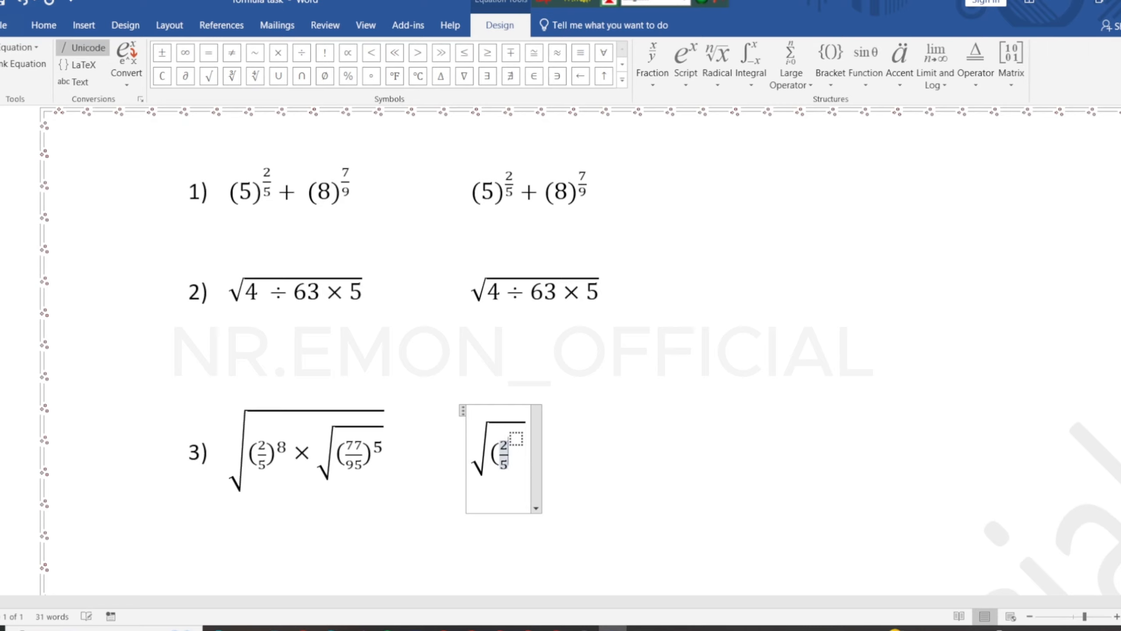
- Close the parenthesis after the 2/5 fraction and set its exponent to 8
key(Right)
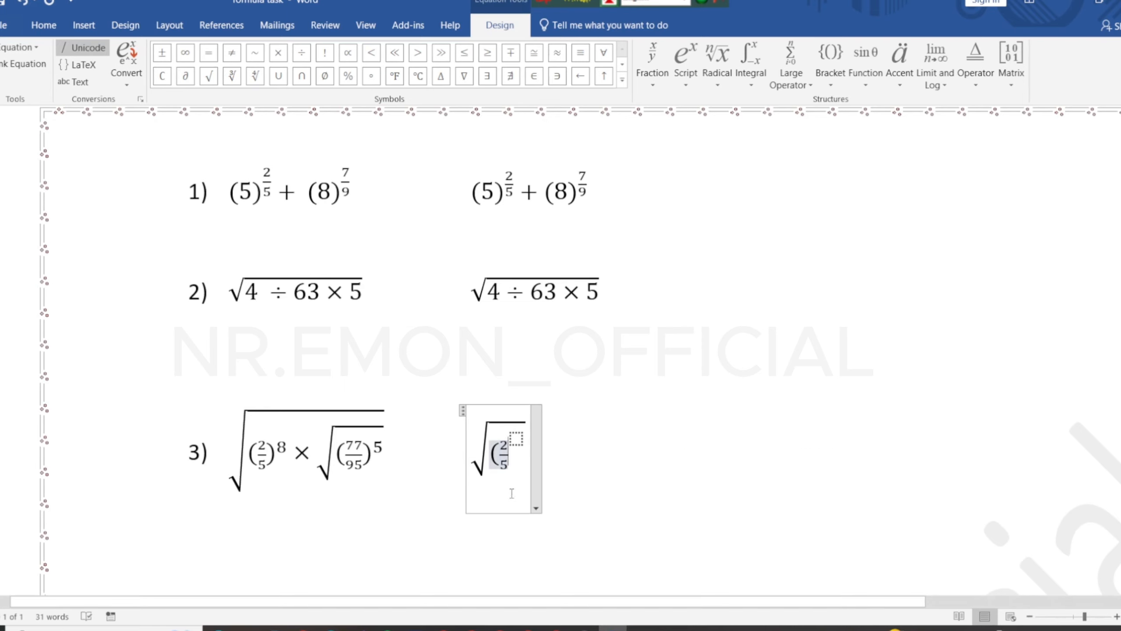
text())
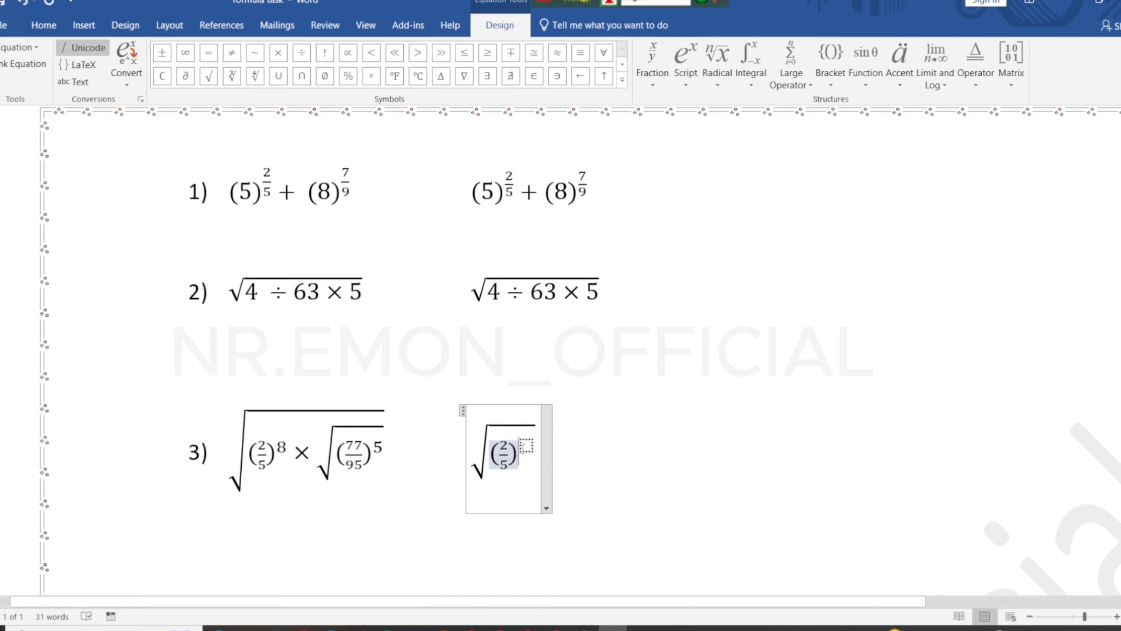
key(Right)
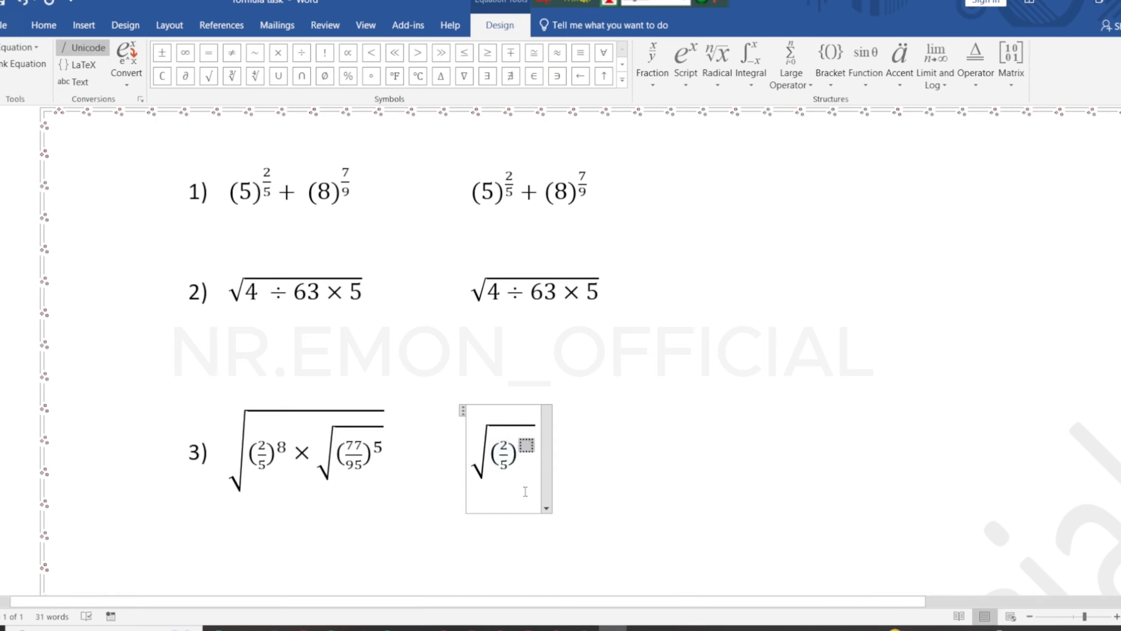
text(8)
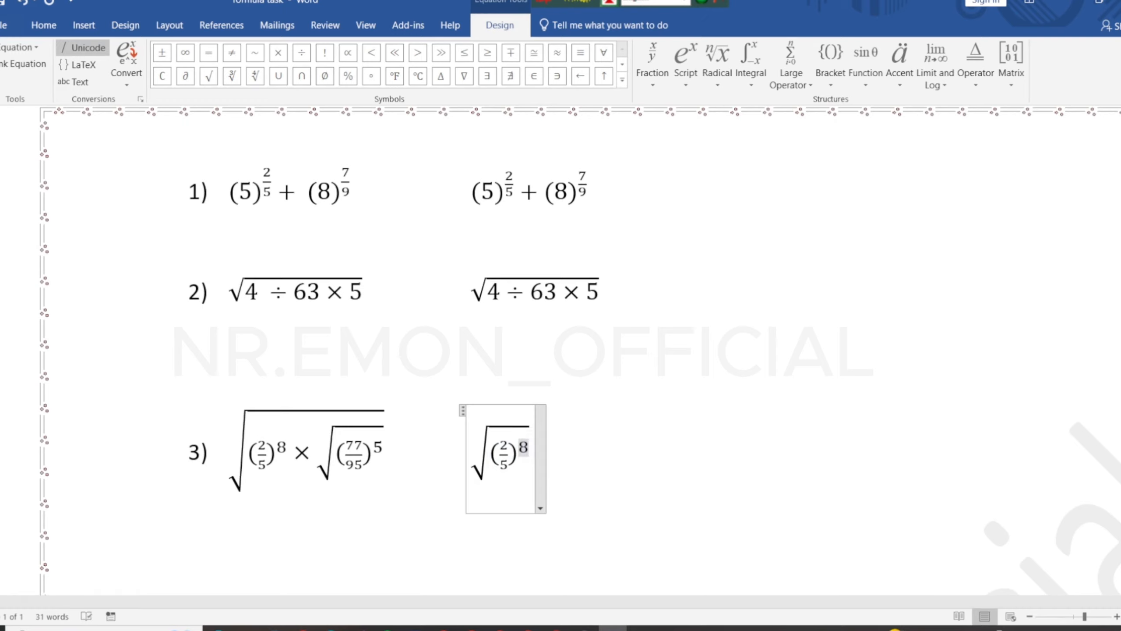
- Add a multiplication sign after the eighth power, followed by an empty square root, both inside the outer root
key(Right)
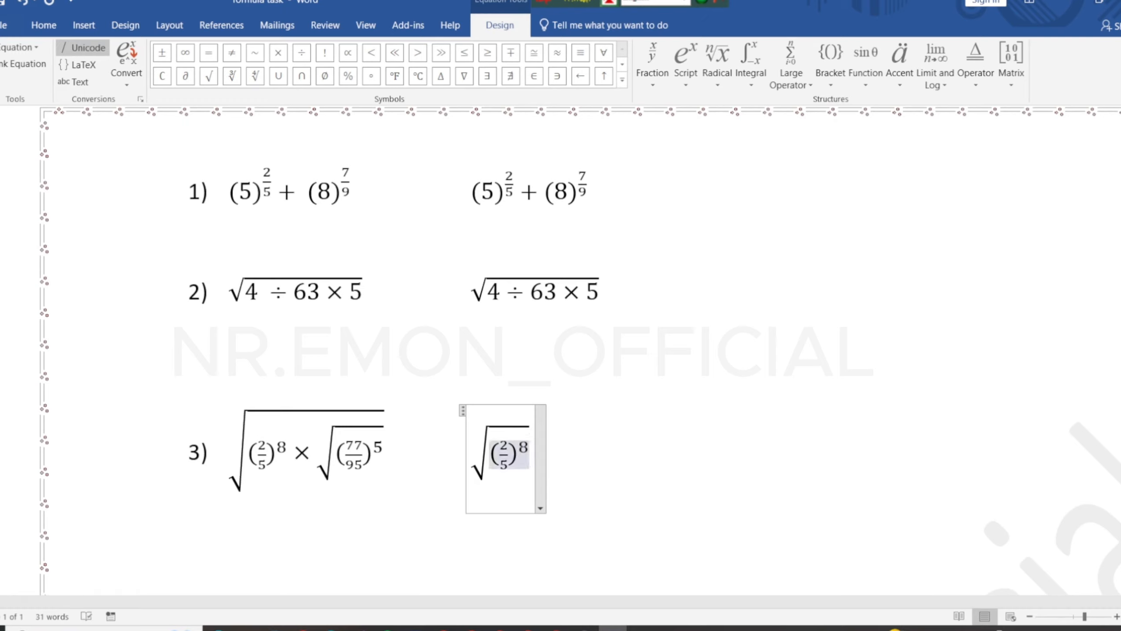
key(Right)
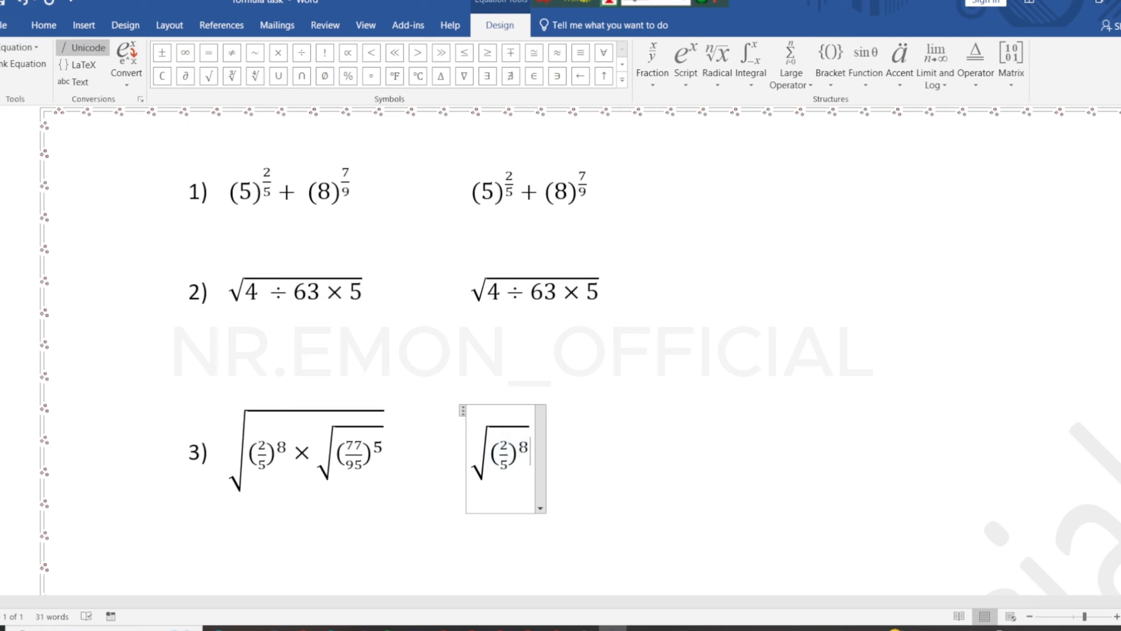
key(Left)
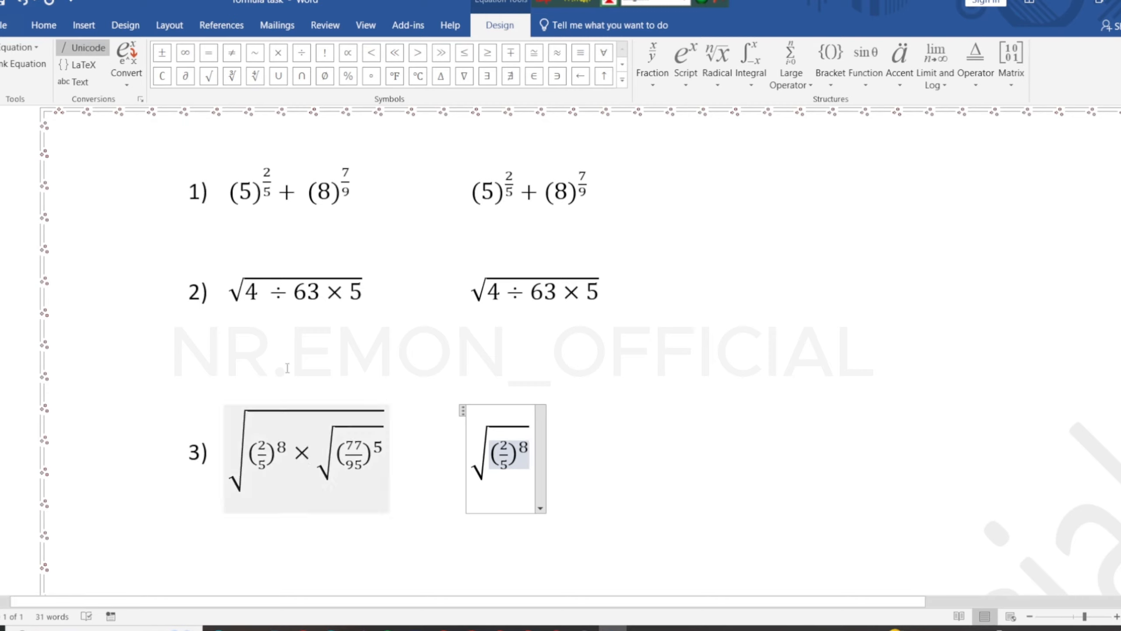
click(278, 53)
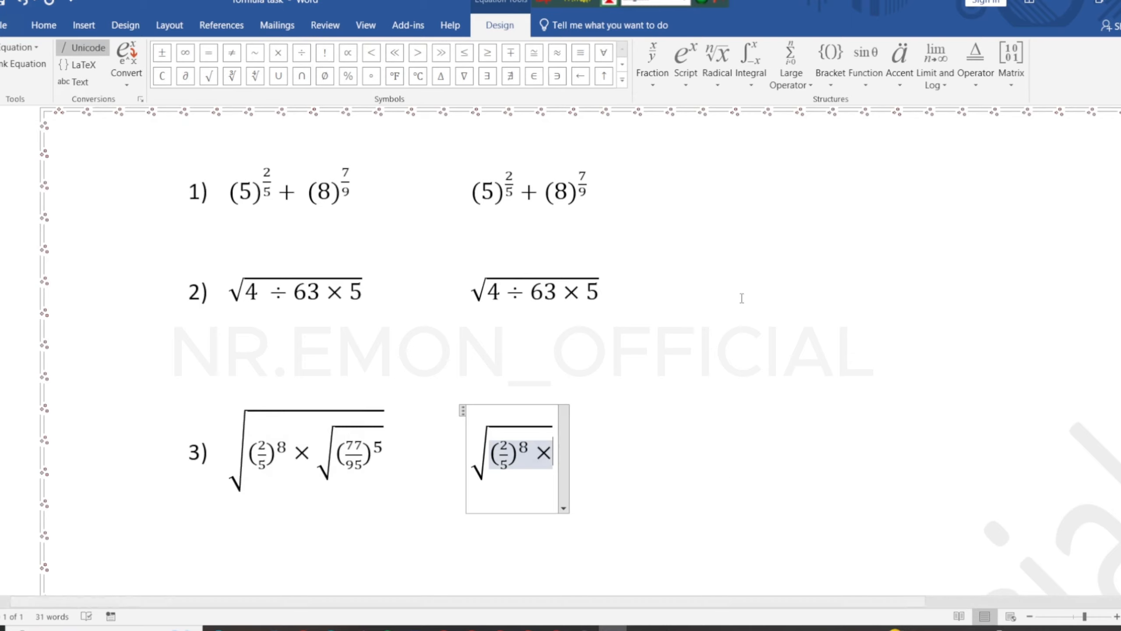
click(751, 82)
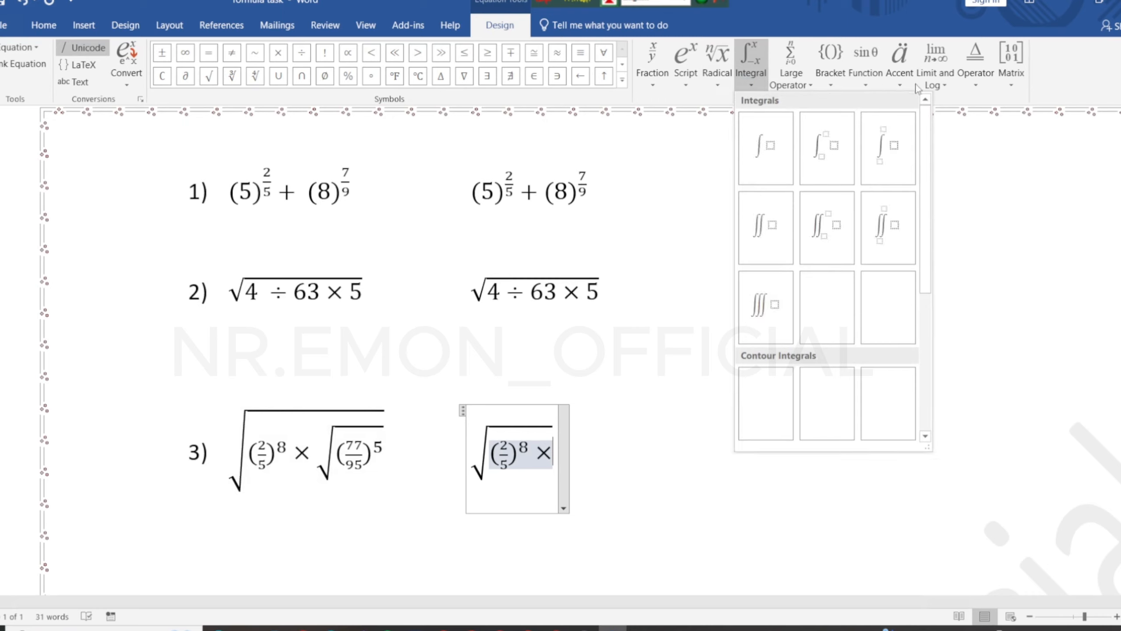
click(715, 85)
click(716, 87)
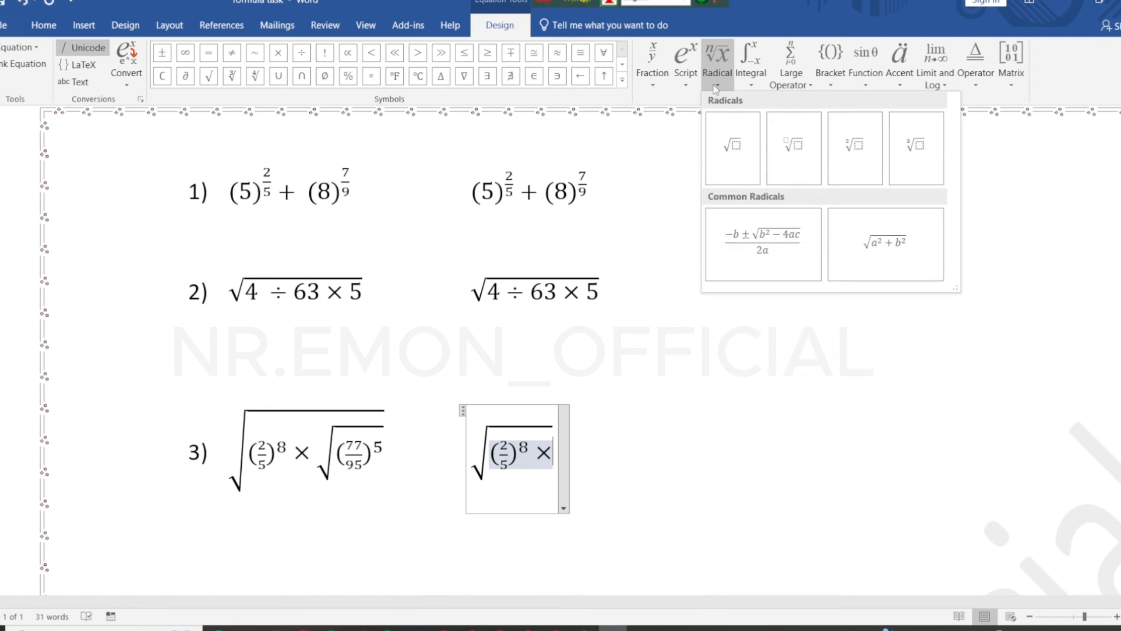
click(733, 150)
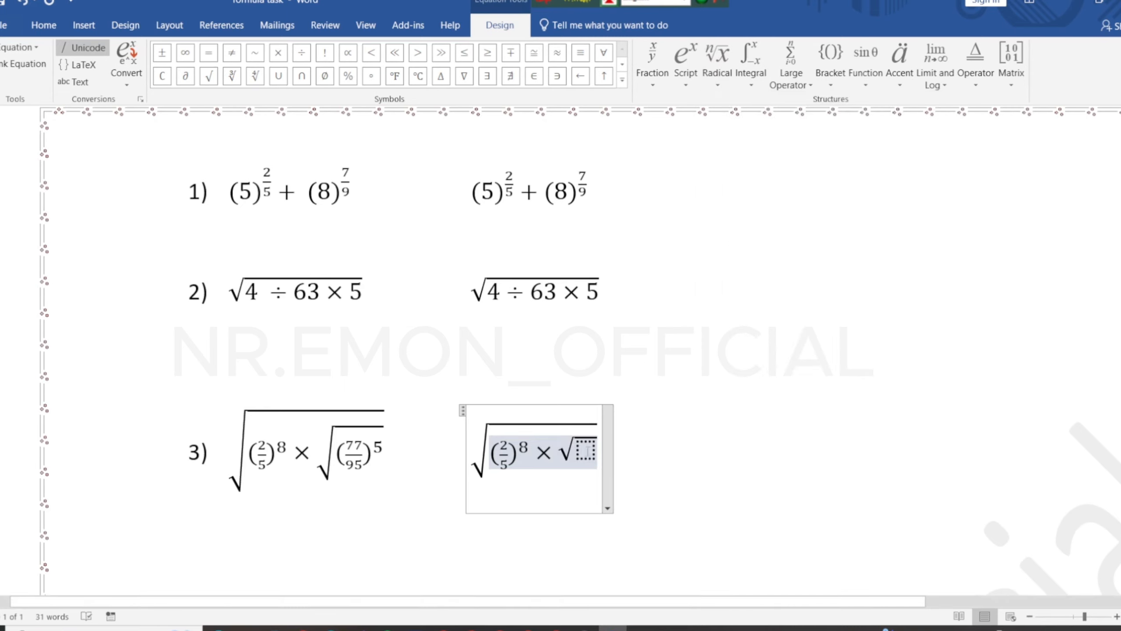
- Insert a superscript structure inside the inner square root and enter an opening parenthesis in its base
click(588, 451)
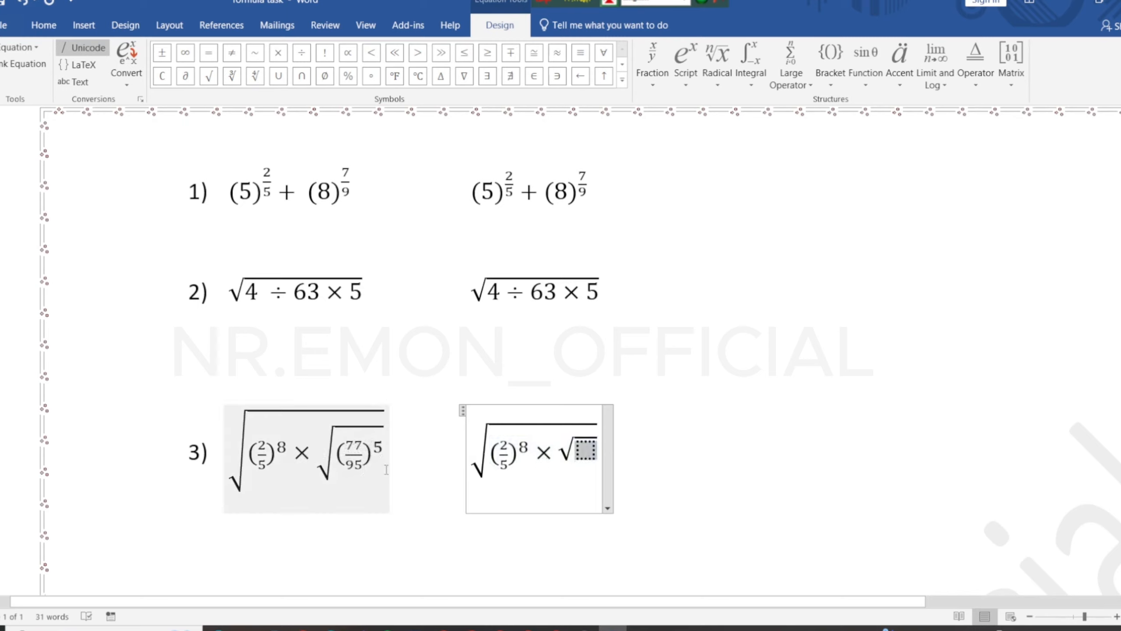
click(685, 64)
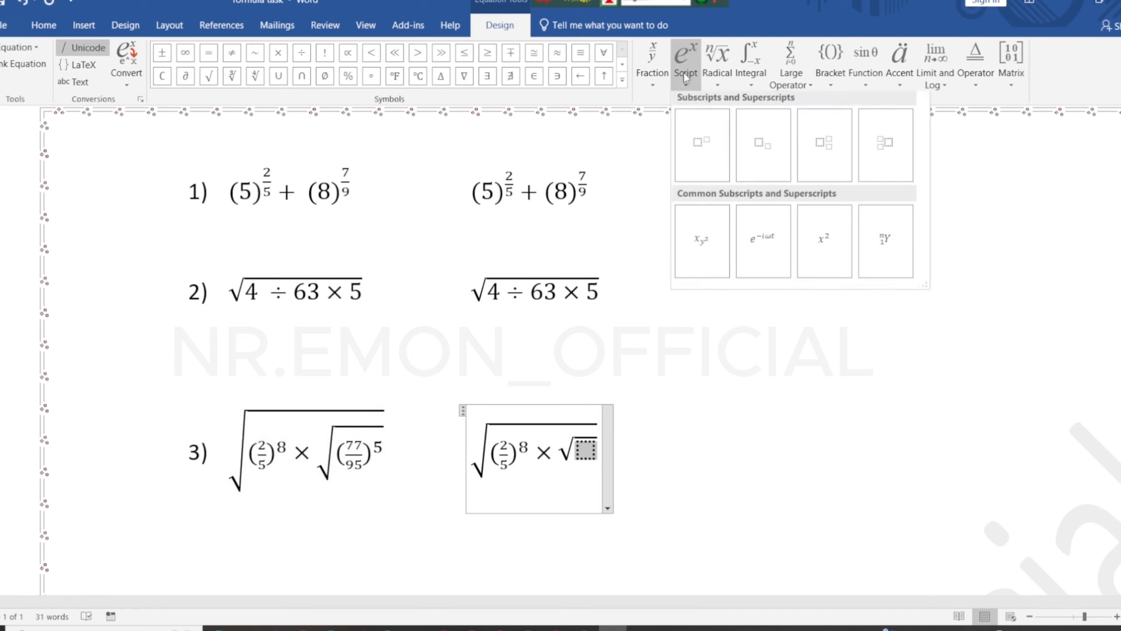
click(703, 150)
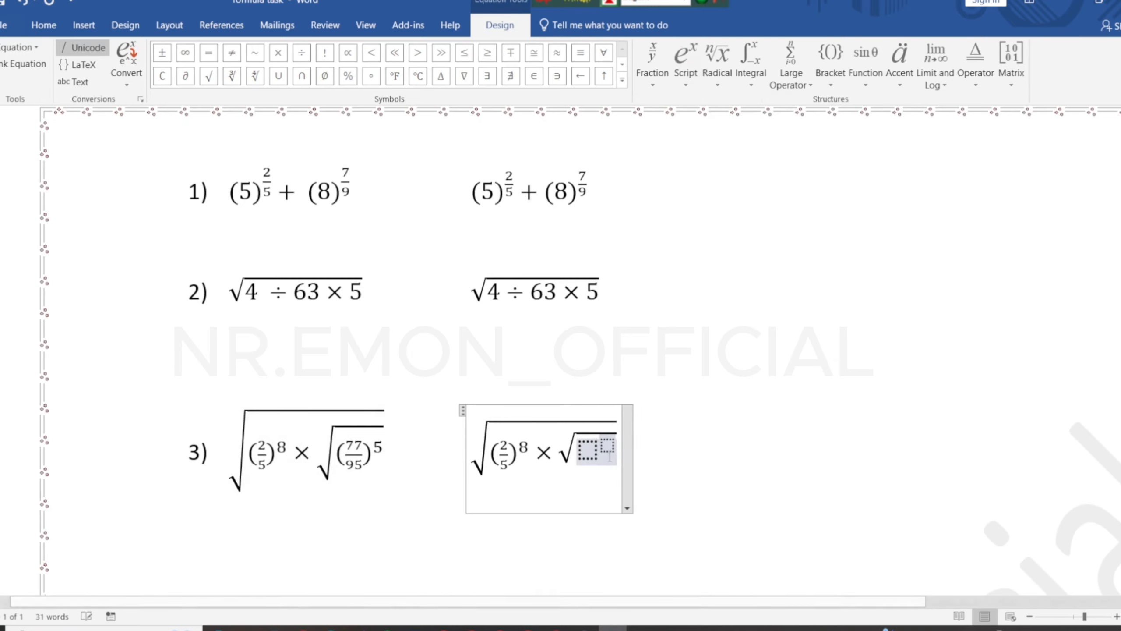
click(588, 451)
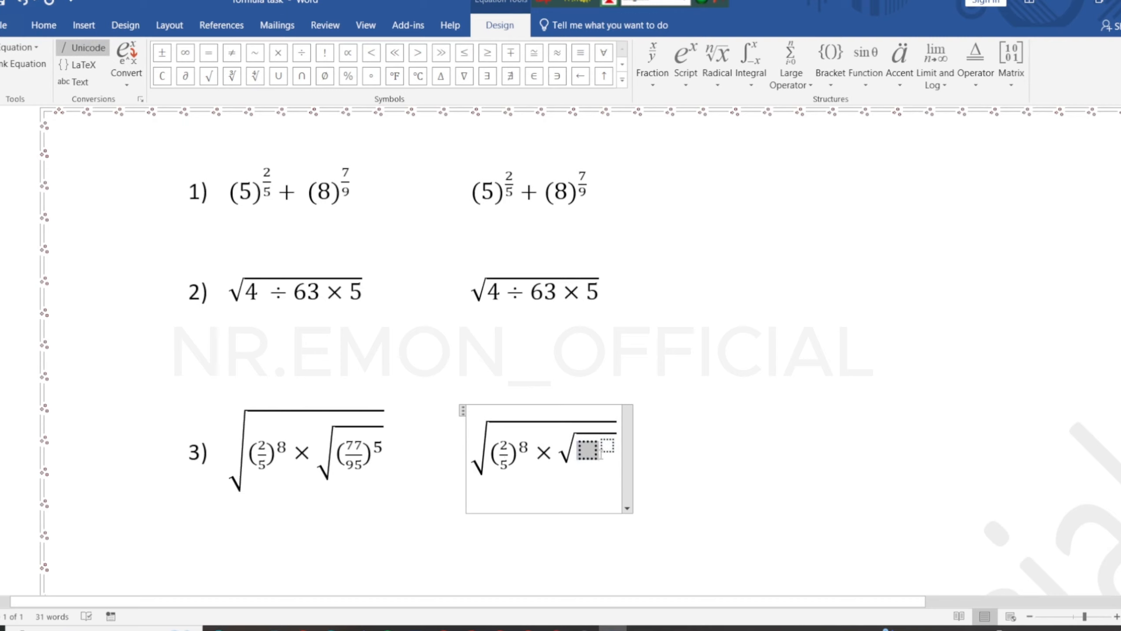
text(()
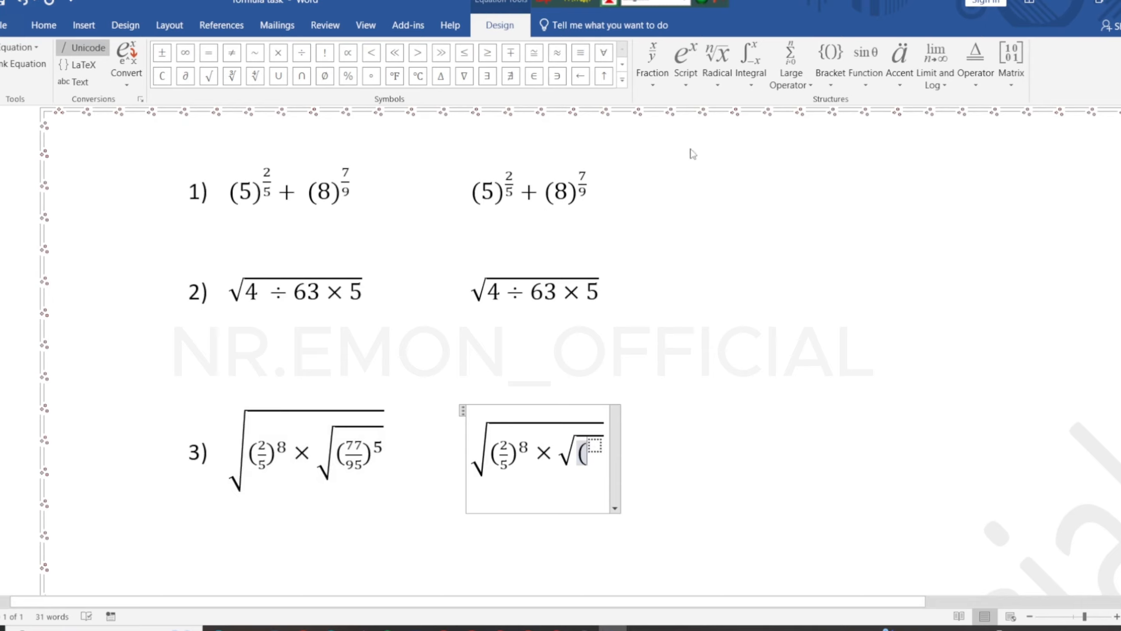
- Insert a stacked fraction of 77 over 95 after the opening parenthesis in the inner root
click(651, 70)
click(846, 152)
click(595, 450)
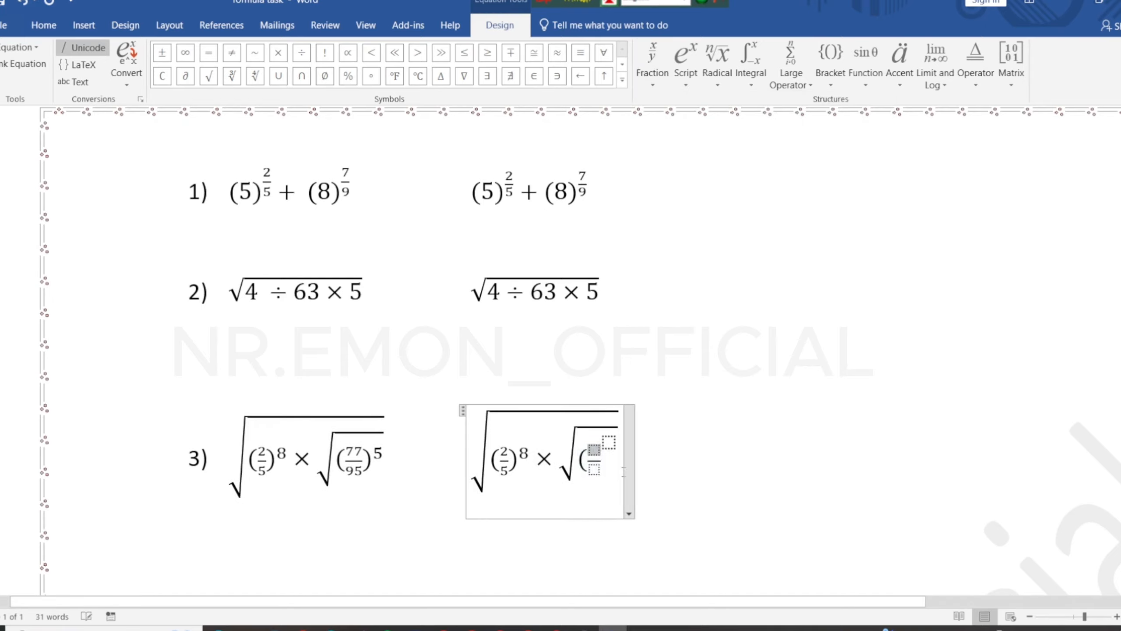
text(77)
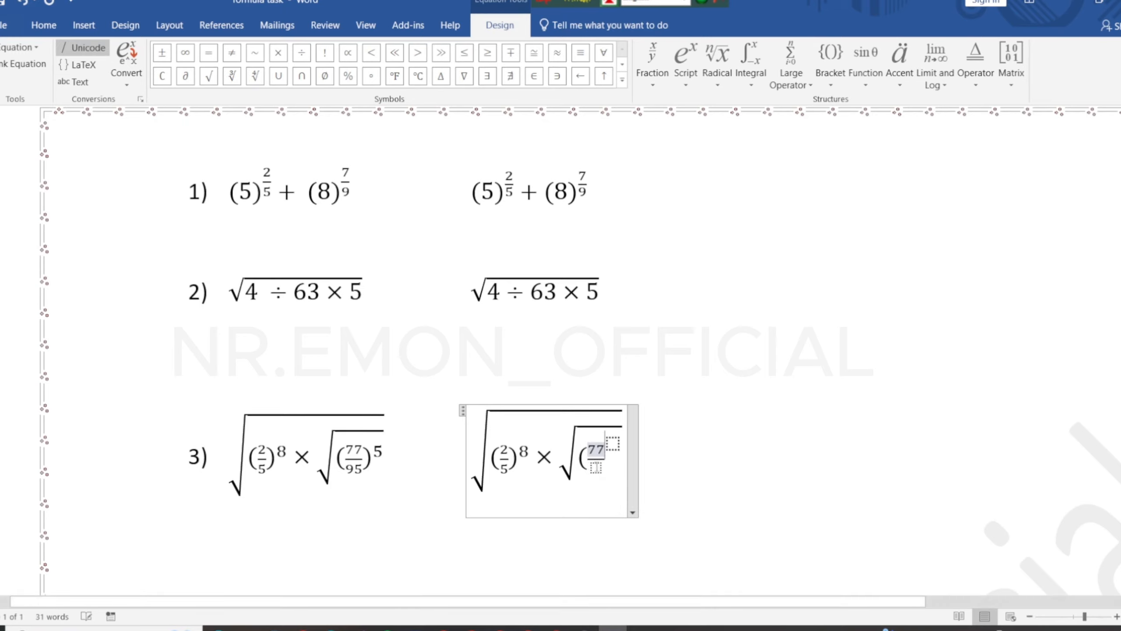
key(Down)
text(95)
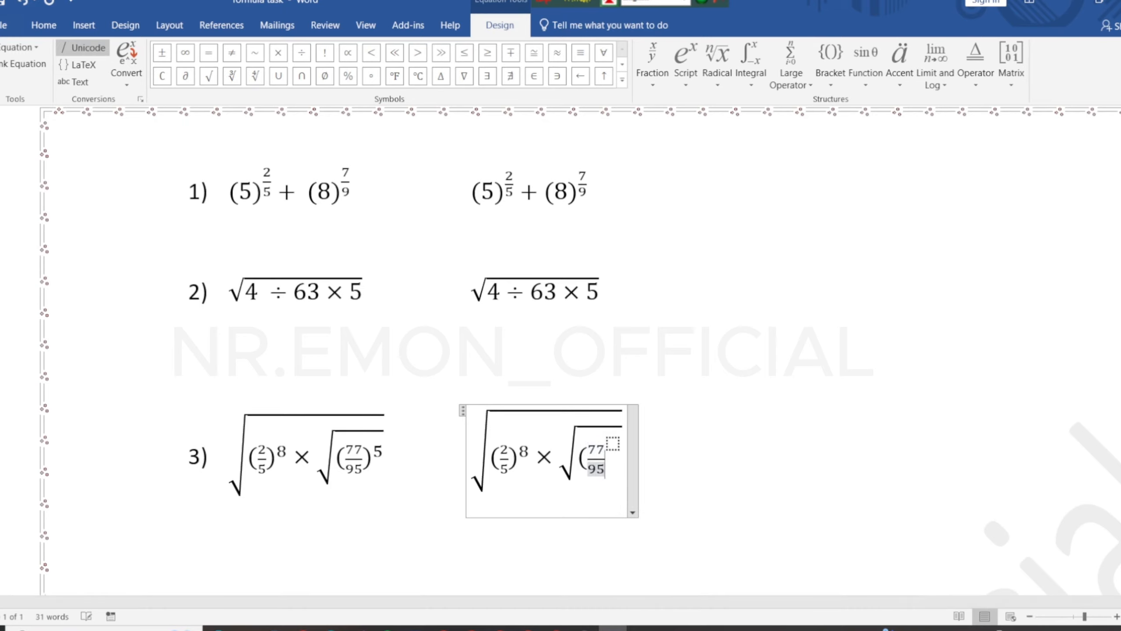
- Close the parenthesis after the 77/95 fraction, set its exponent to 5 and leave the equation
key(Right)
key(Right)
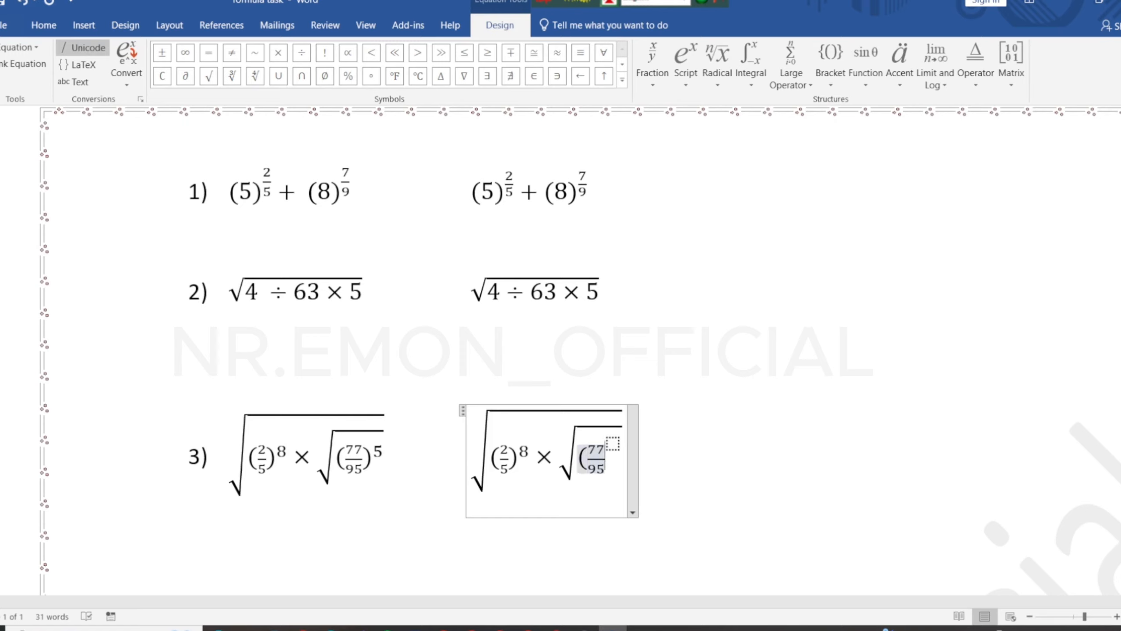
text())
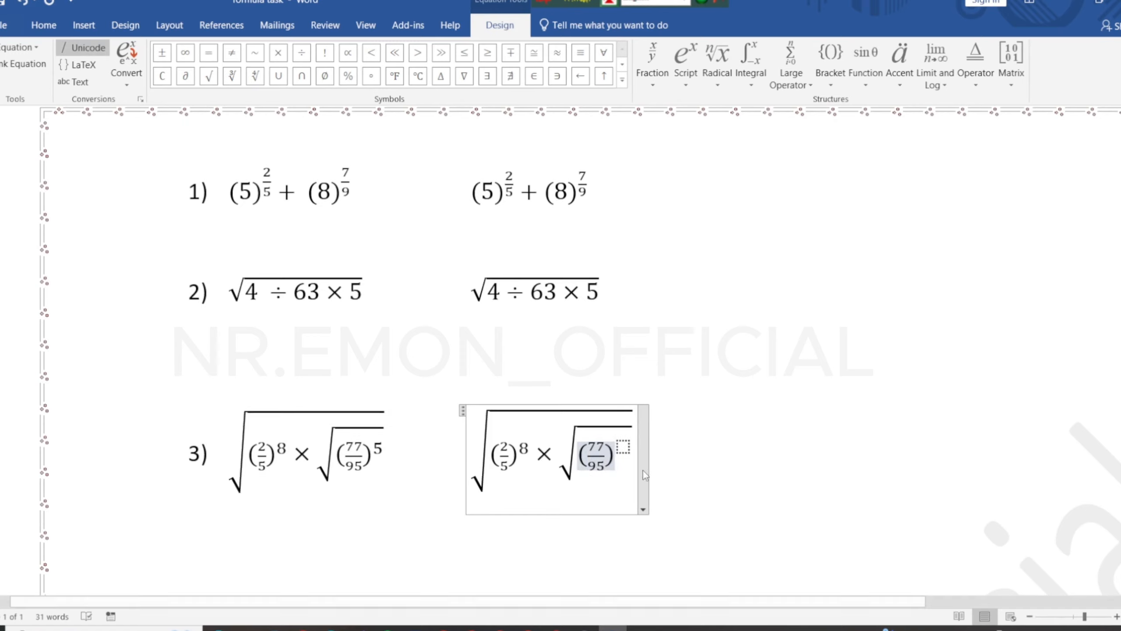
key(Right)
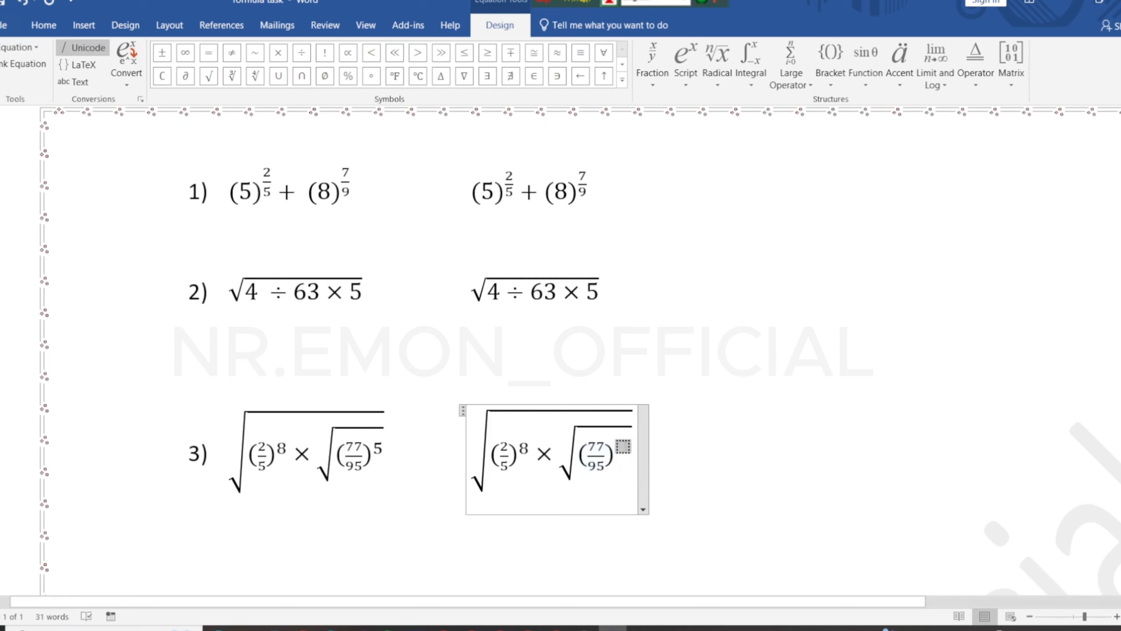
text(5)
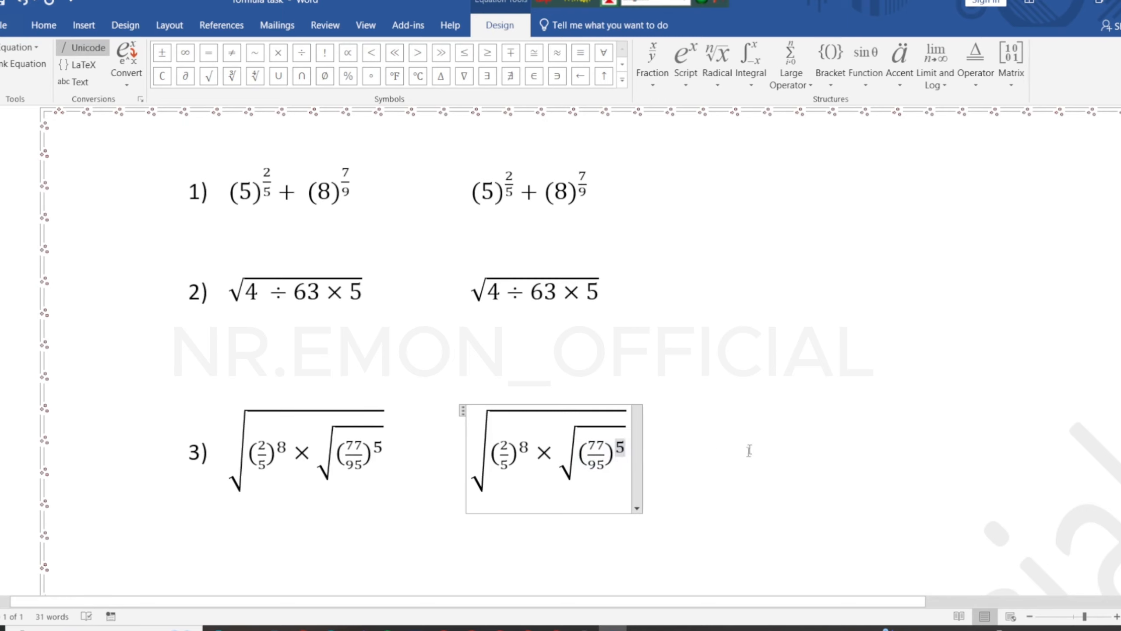
click(742, 462)
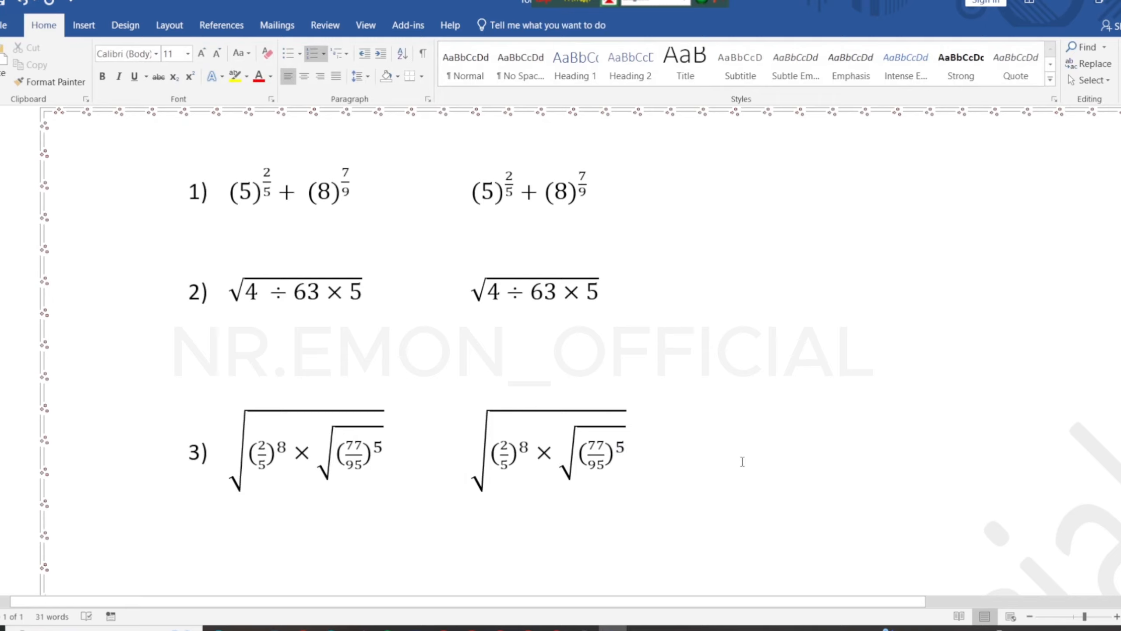
- Insert a new empty equation in the second column beside formula 4, aligned with the equations above
scroll(742, 462, down, 3)
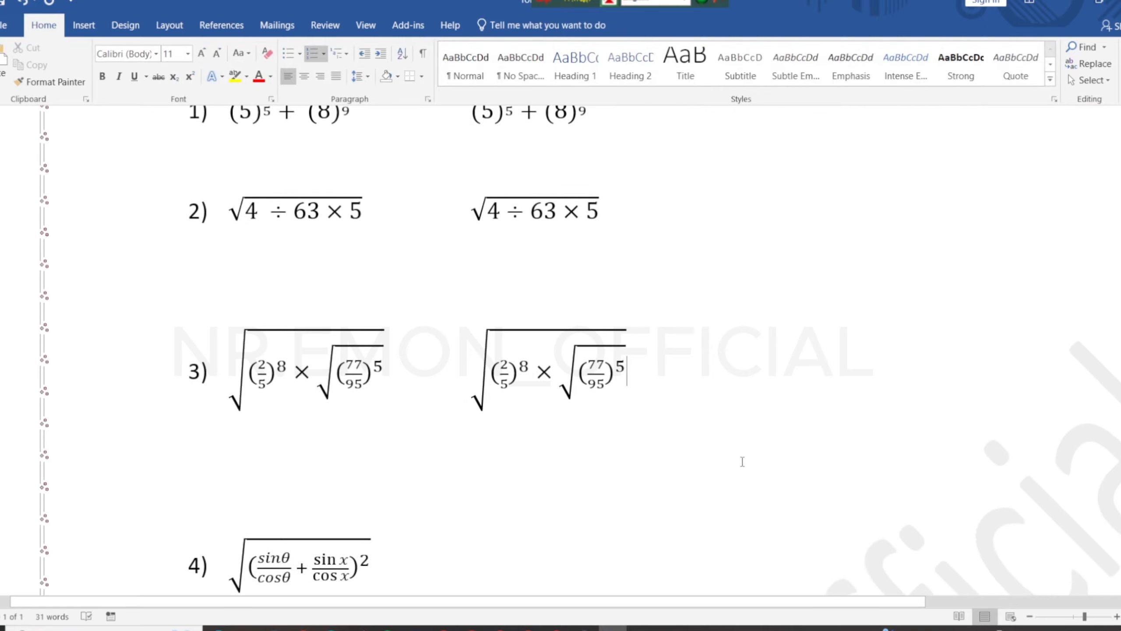
scroll(742, 462, down, 6)
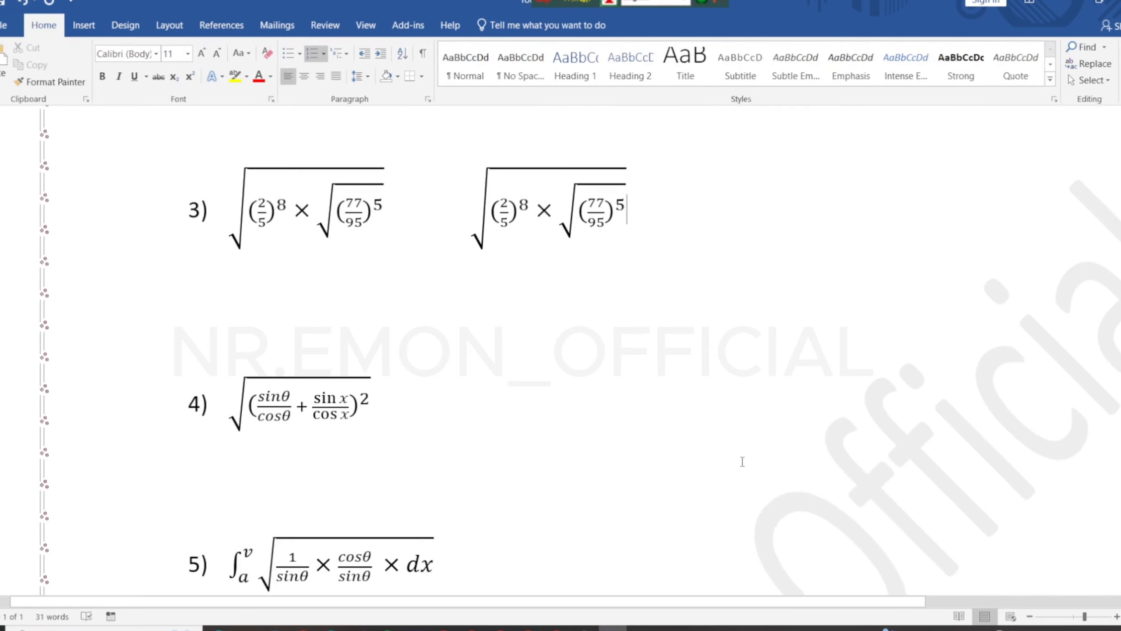
scroll(742, 462, down, 3)
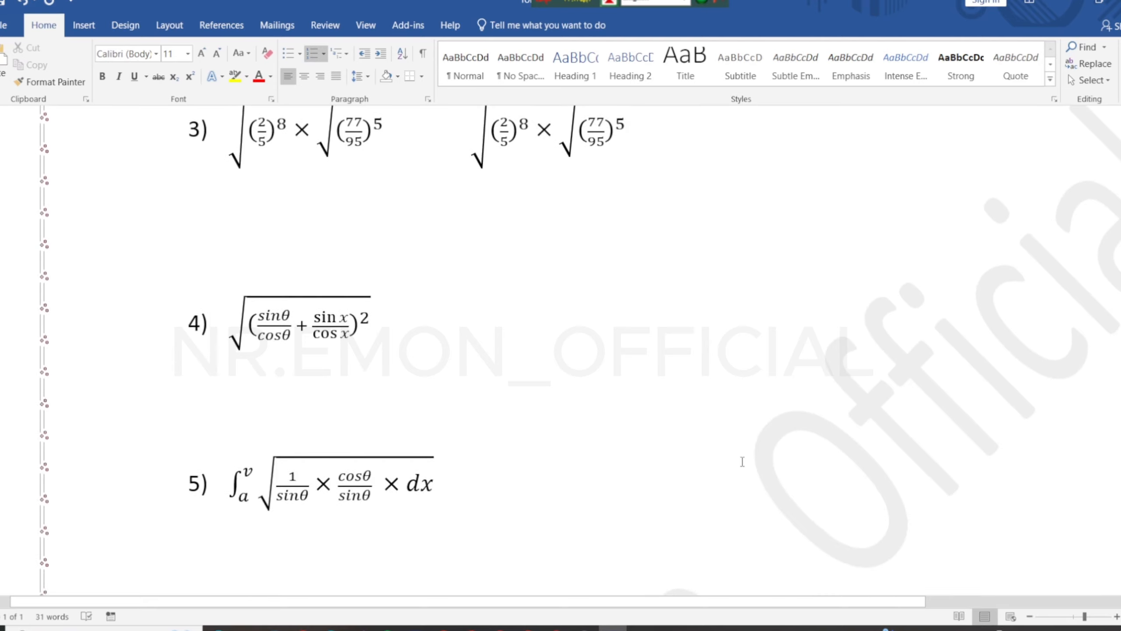
click(521, 316)
key(Tab)
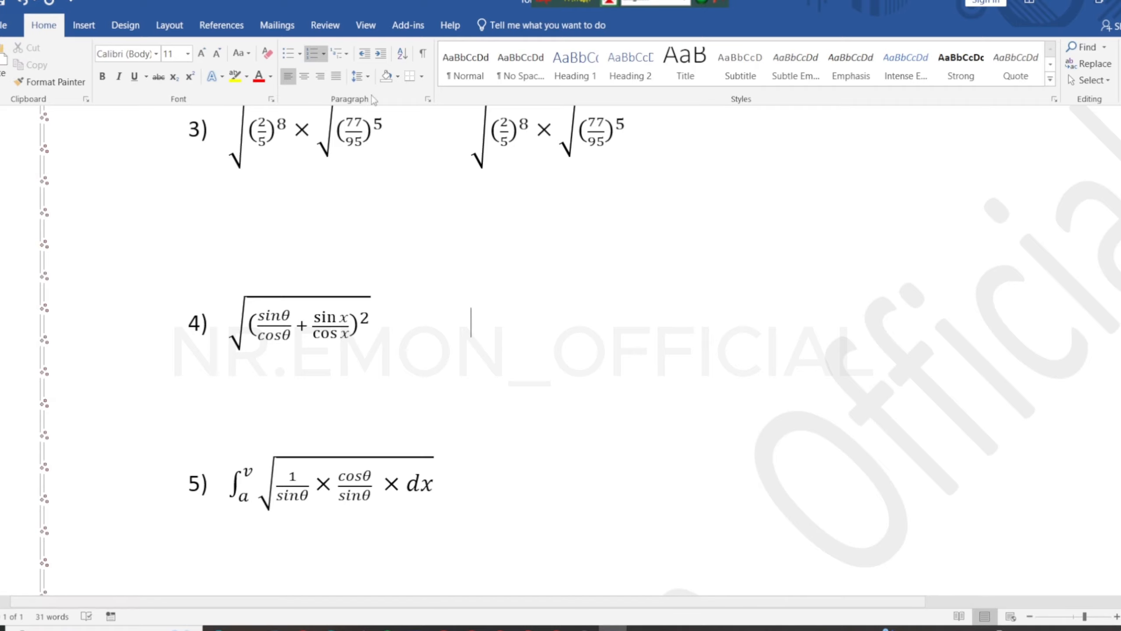
click(95, 30)
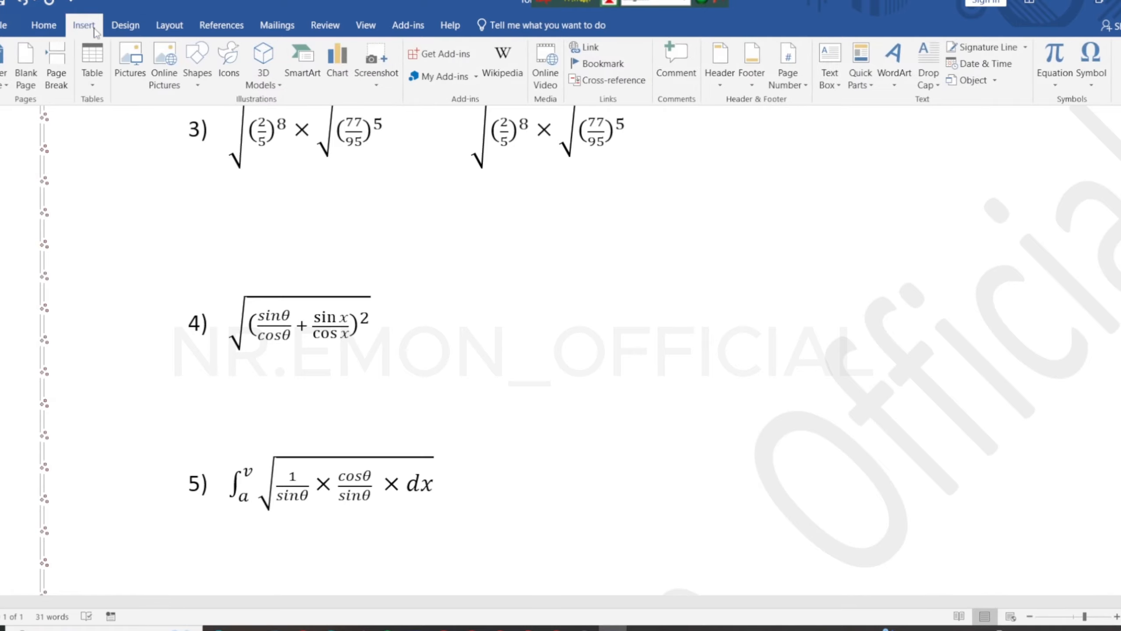
click(1058, 59)
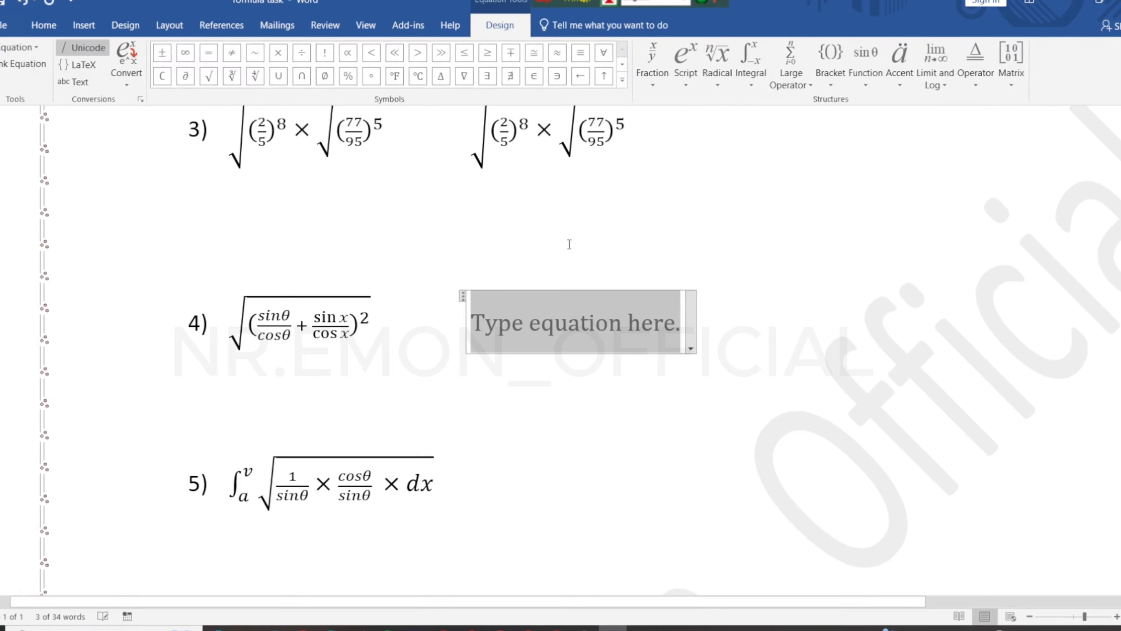
- Insert a square root containing a superscript structure and enter an opening parenthesis in its base
click(718, 80)
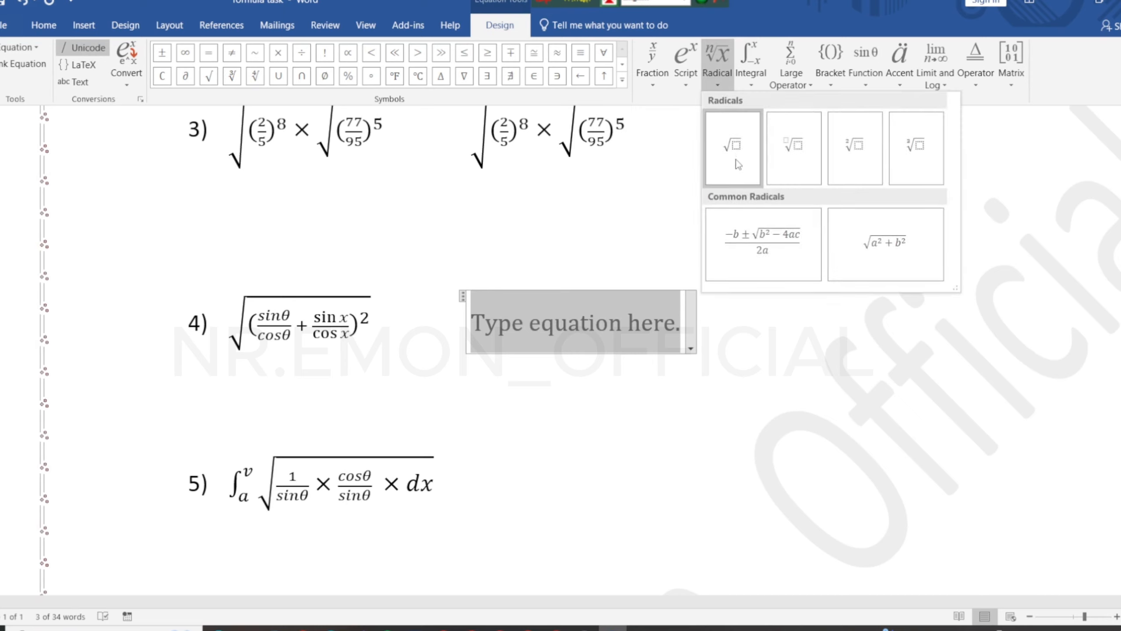
click(734, 146)
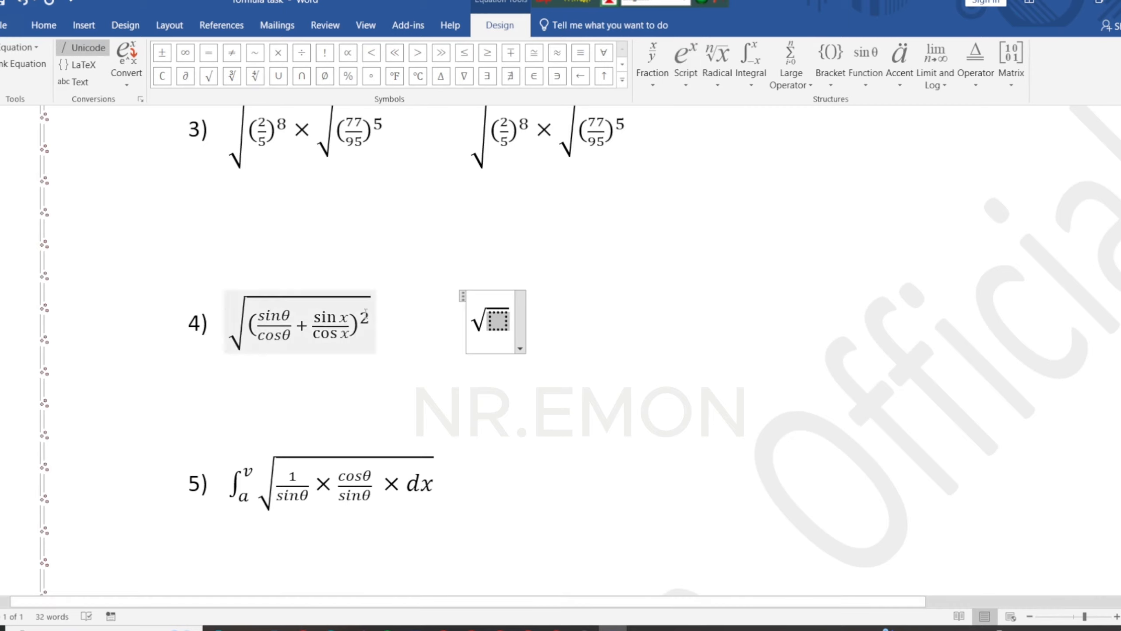
click(686, 61)
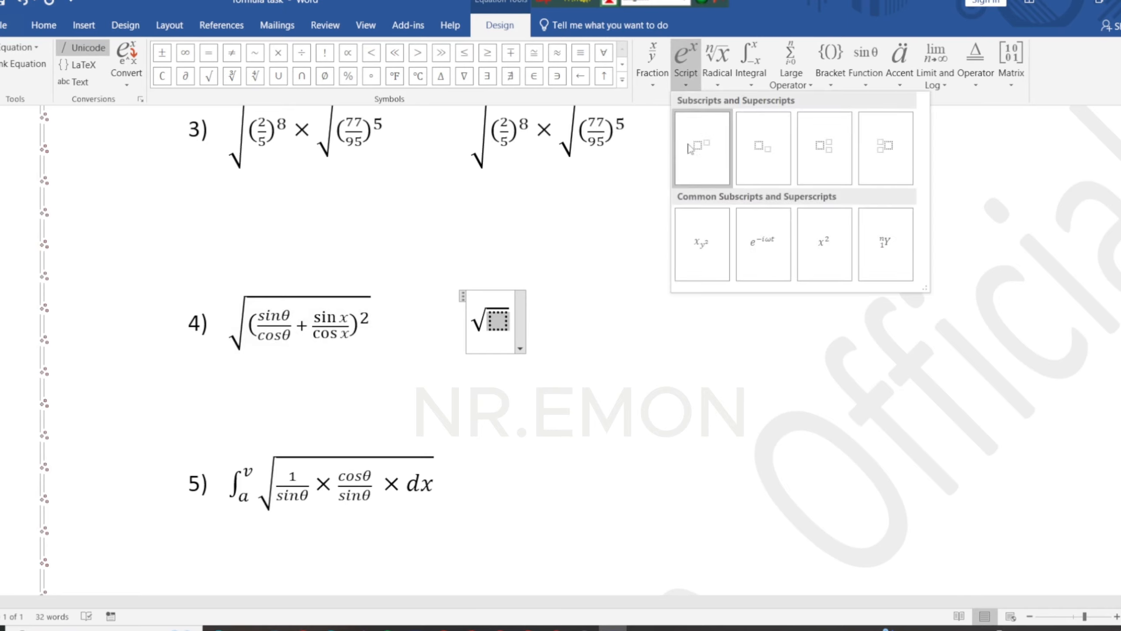
click(704, 147)
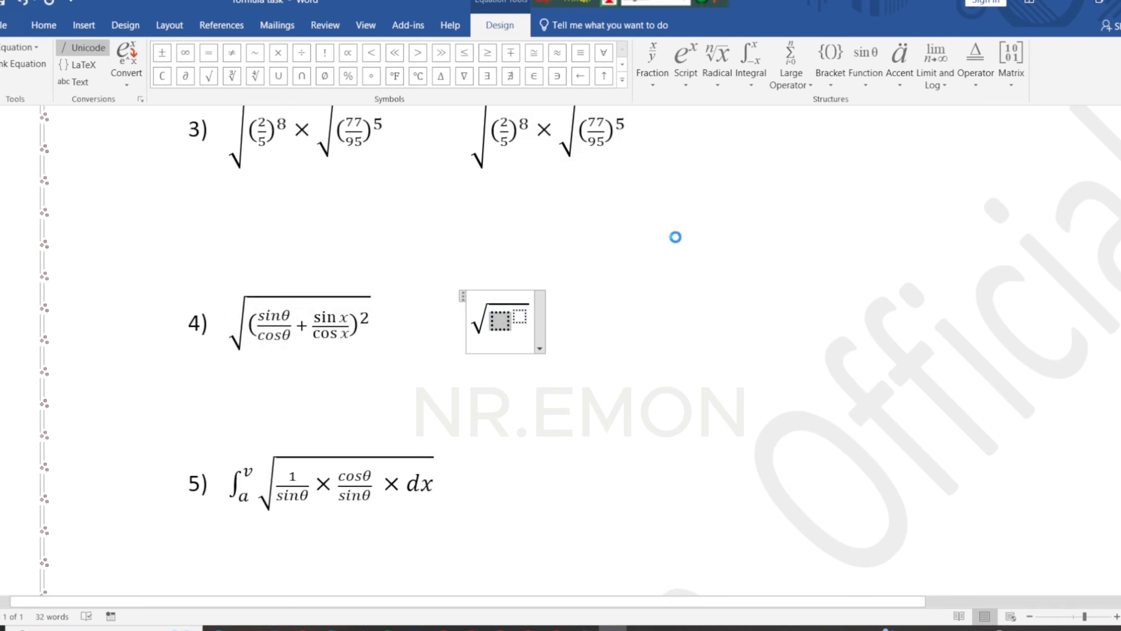
text(()
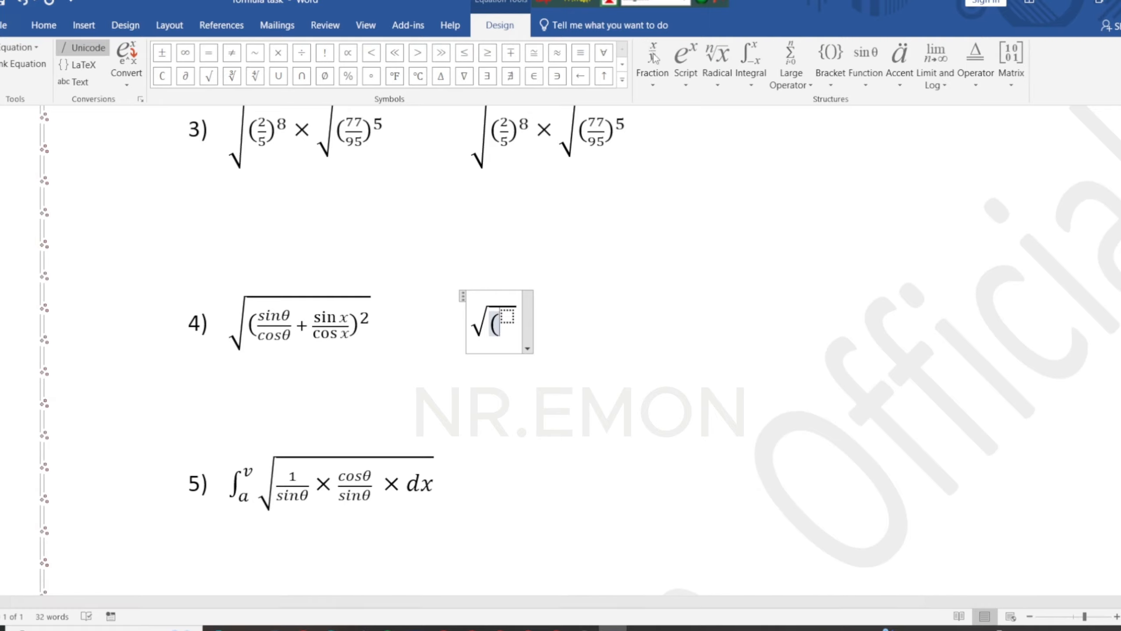
- Insert a small fraction after the opening parenthesis and enter sinθ as its numerator
click(654, 81)
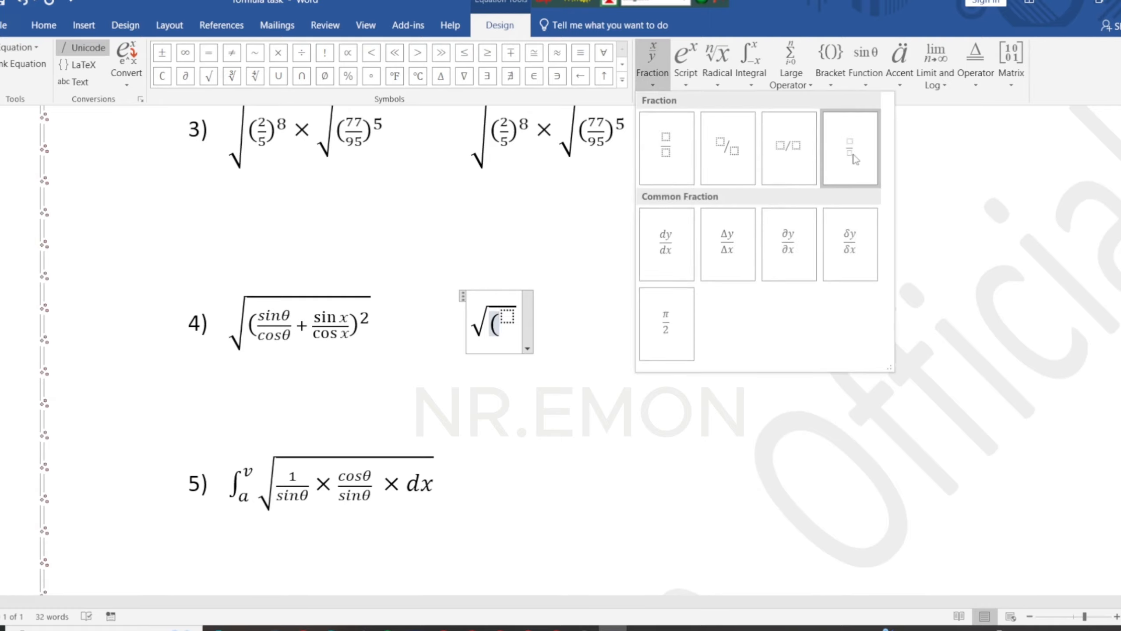
click(867, 169)
click(515, 328)
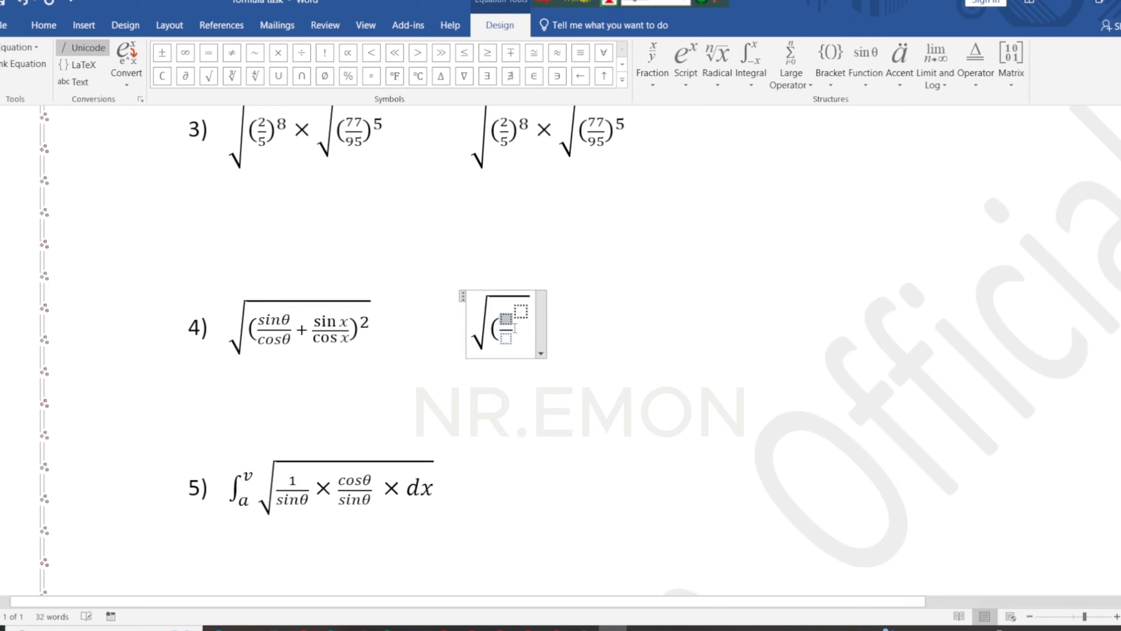
text(sin)
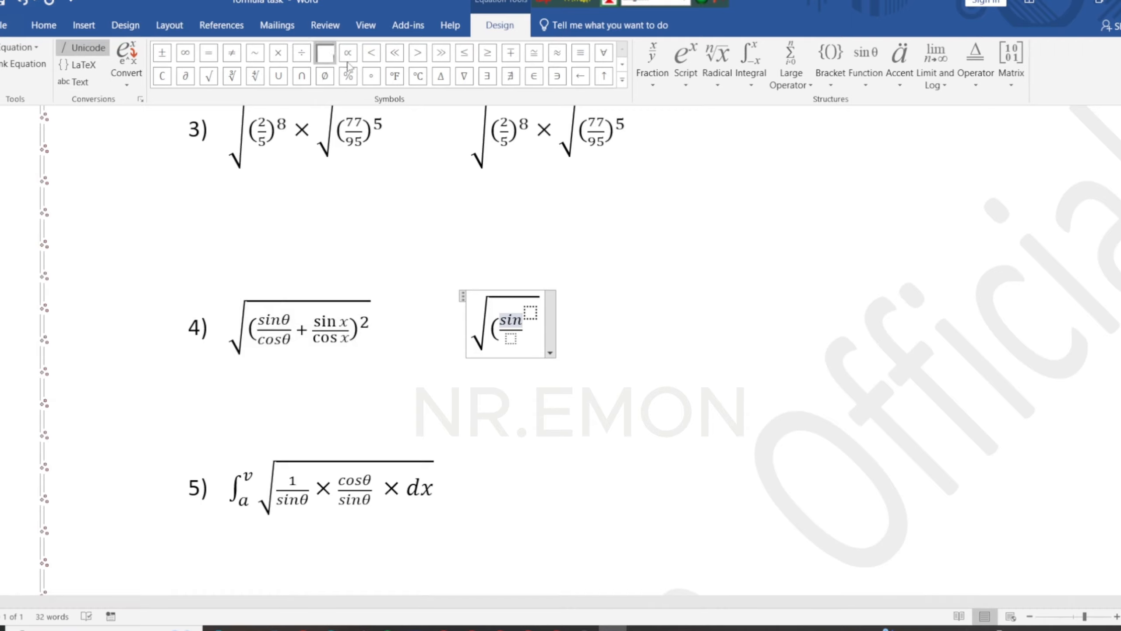
click(622, 65)
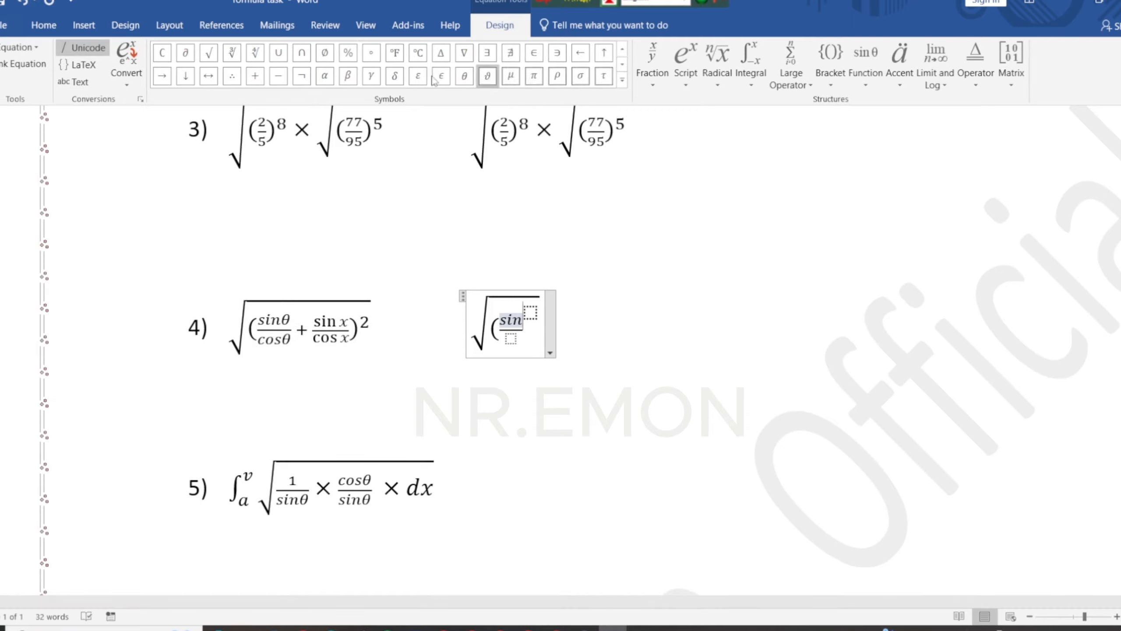
click(464, 75)
- Enter cosθ as the denominator of the fraction under sinθ
click(521, 338)
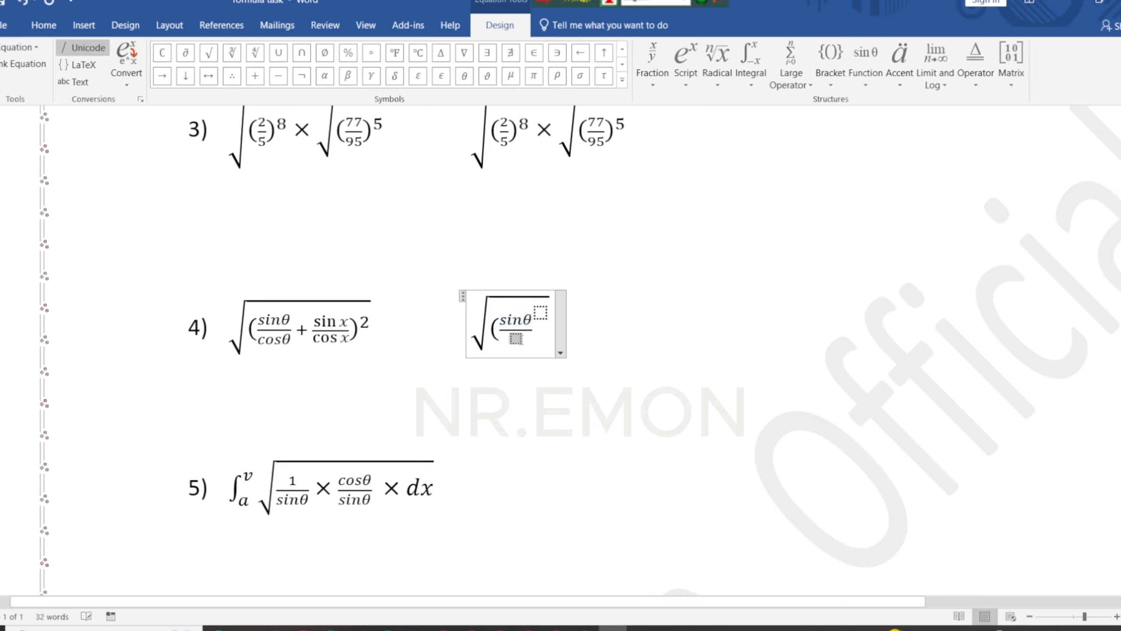
text(c)
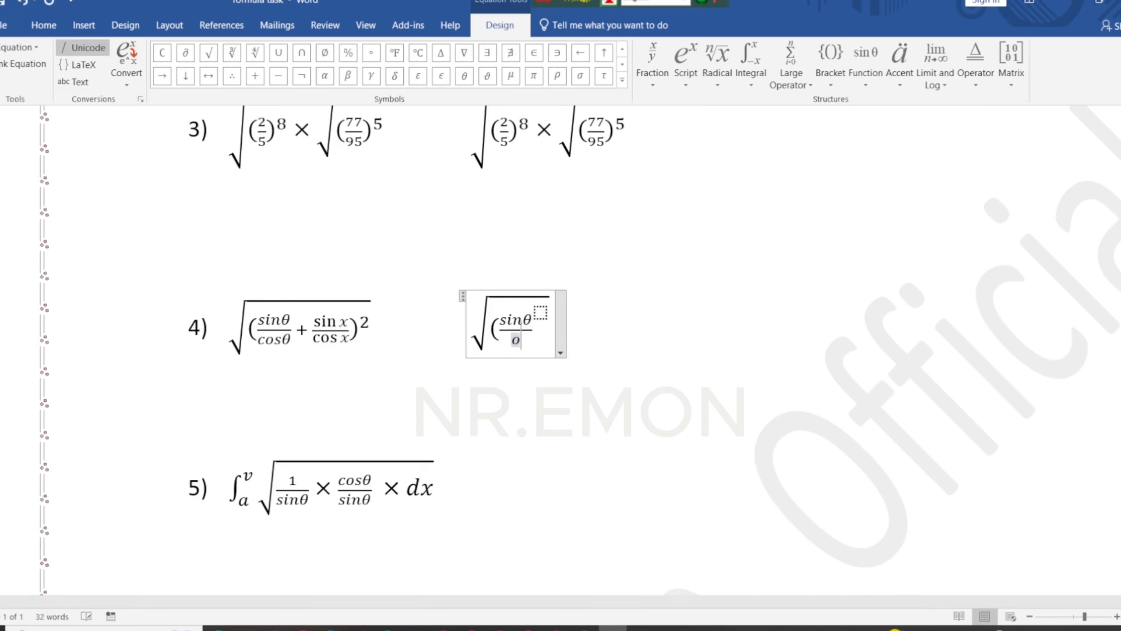
text(p)
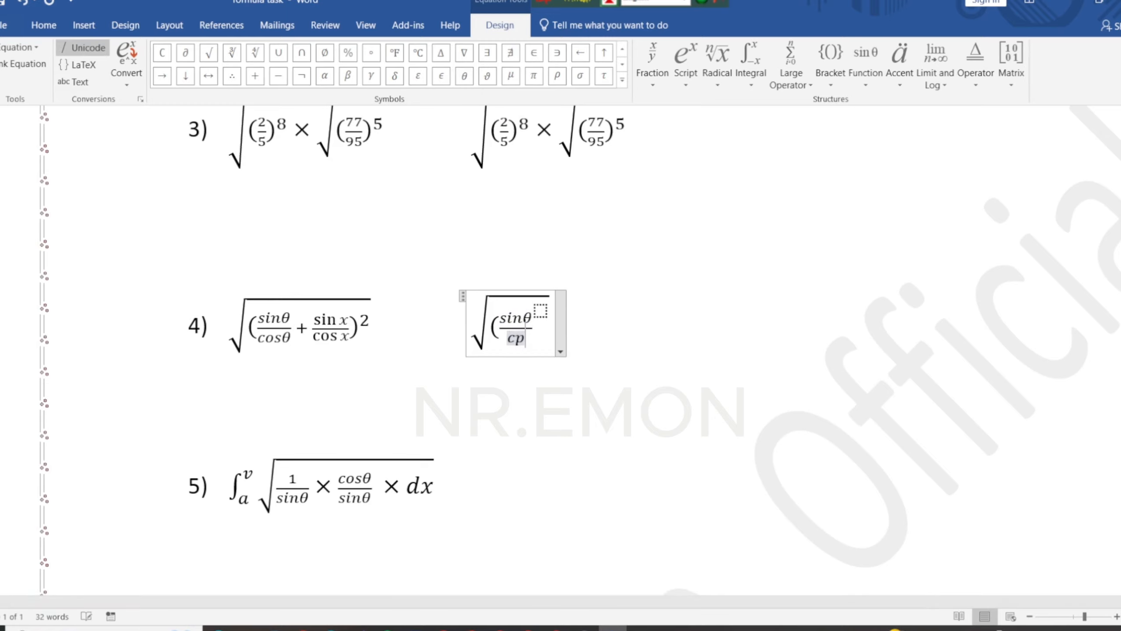
key(BackSpace)
text(os)
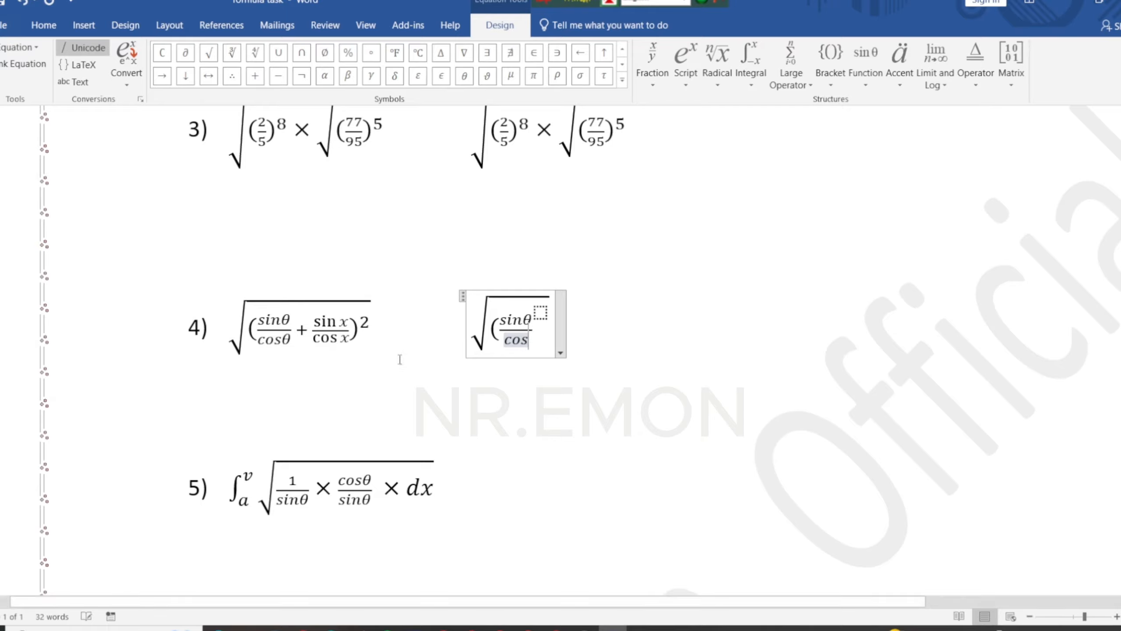
click(465, 77)
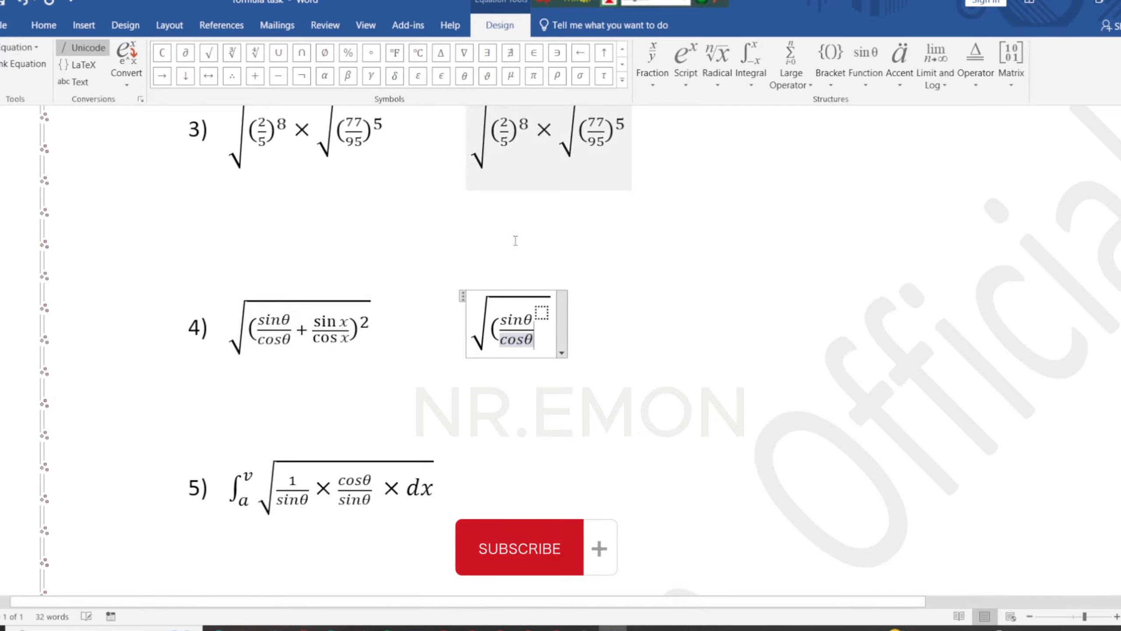
- Add a plus sign and a small fraction of sin x over cos x after the first fraction, and leave the fraction
click(540, 324)
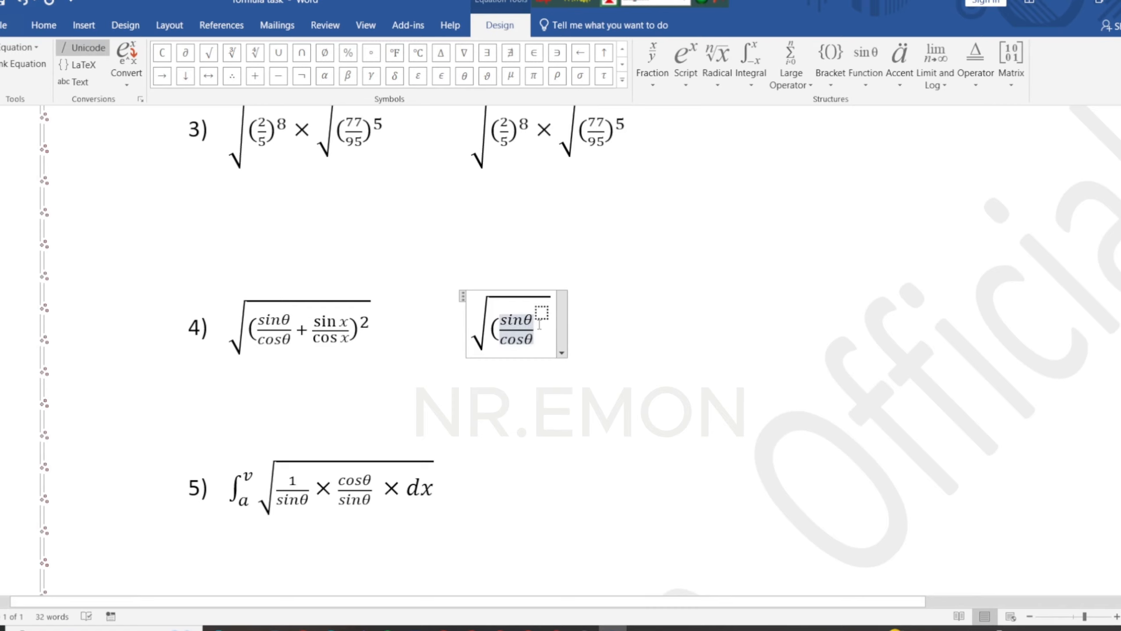
text(+)
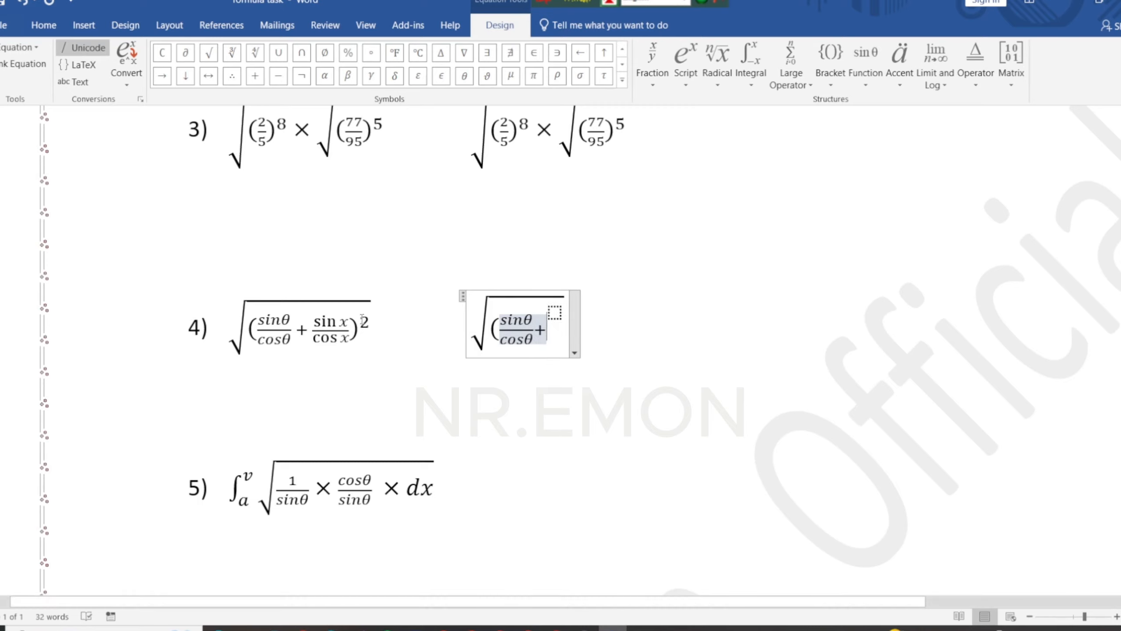
click(653, 64)
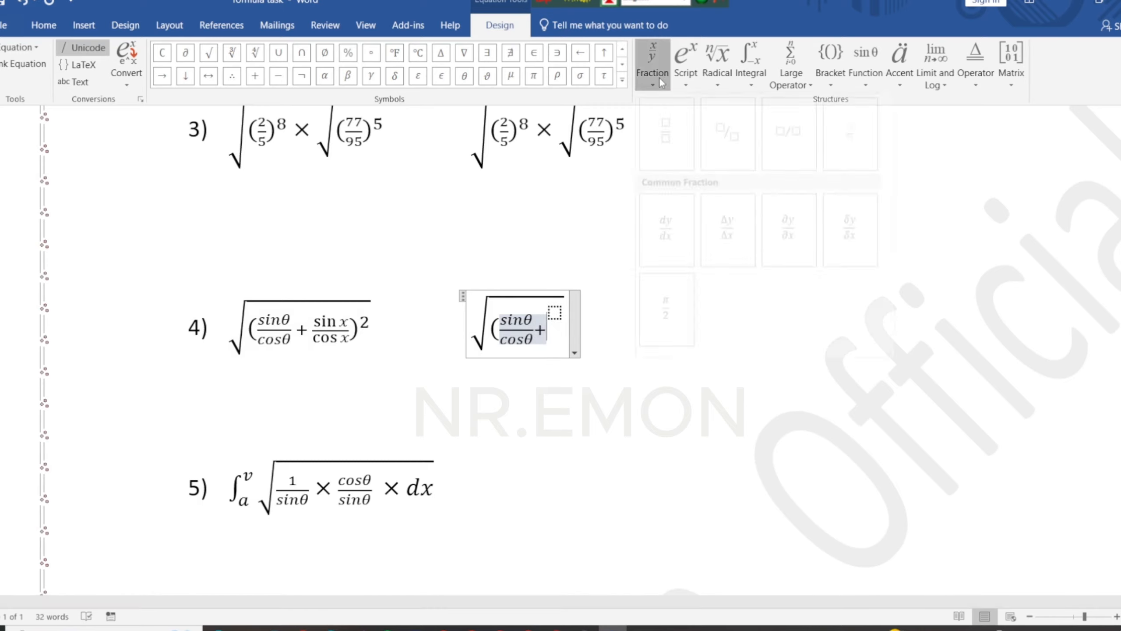
click(850, 158)
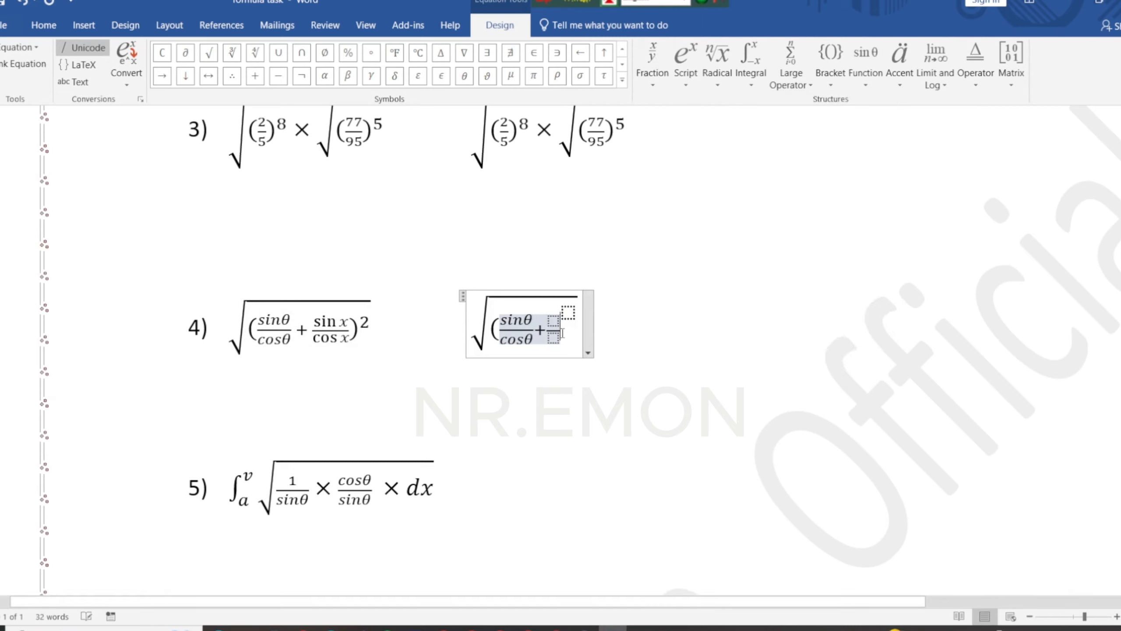
text(sin x)
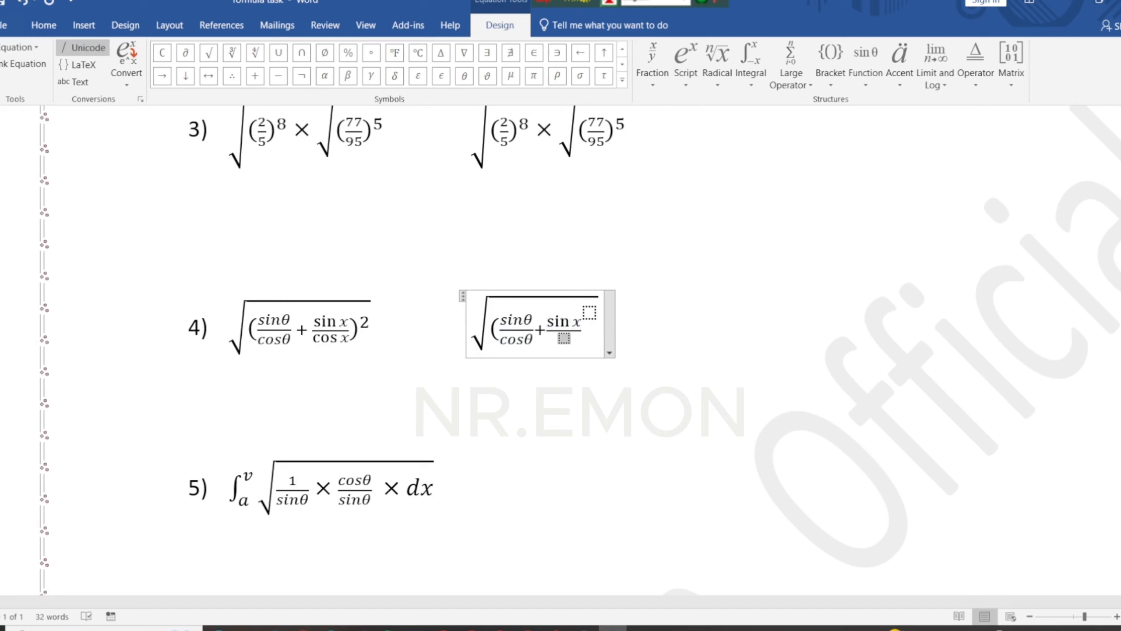
text(cos x)
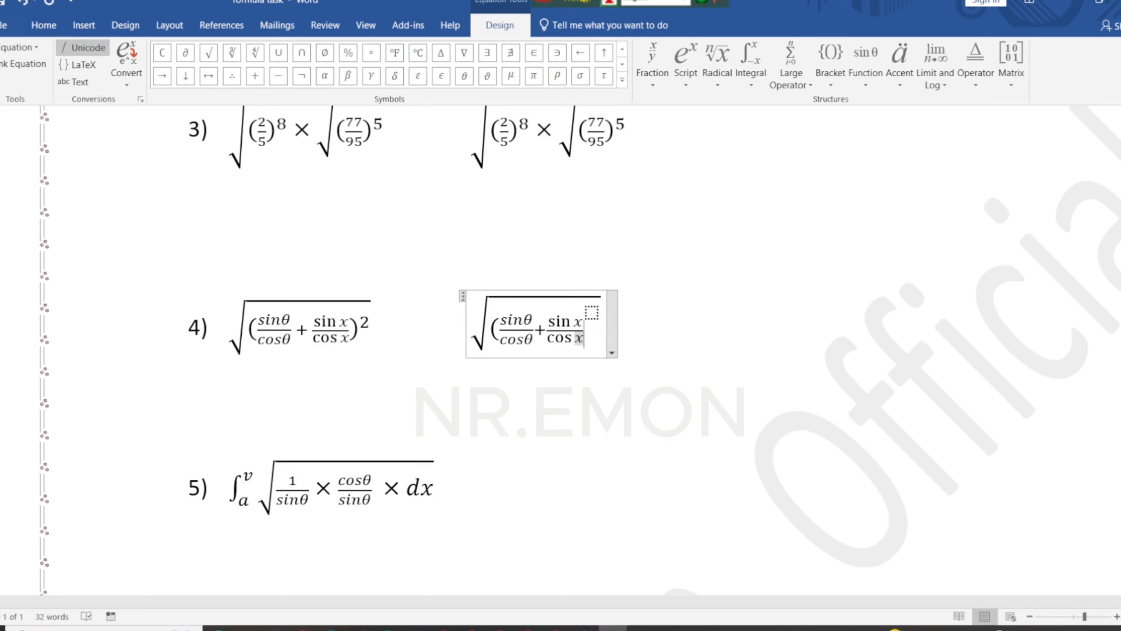
key(Right)
key(Right)
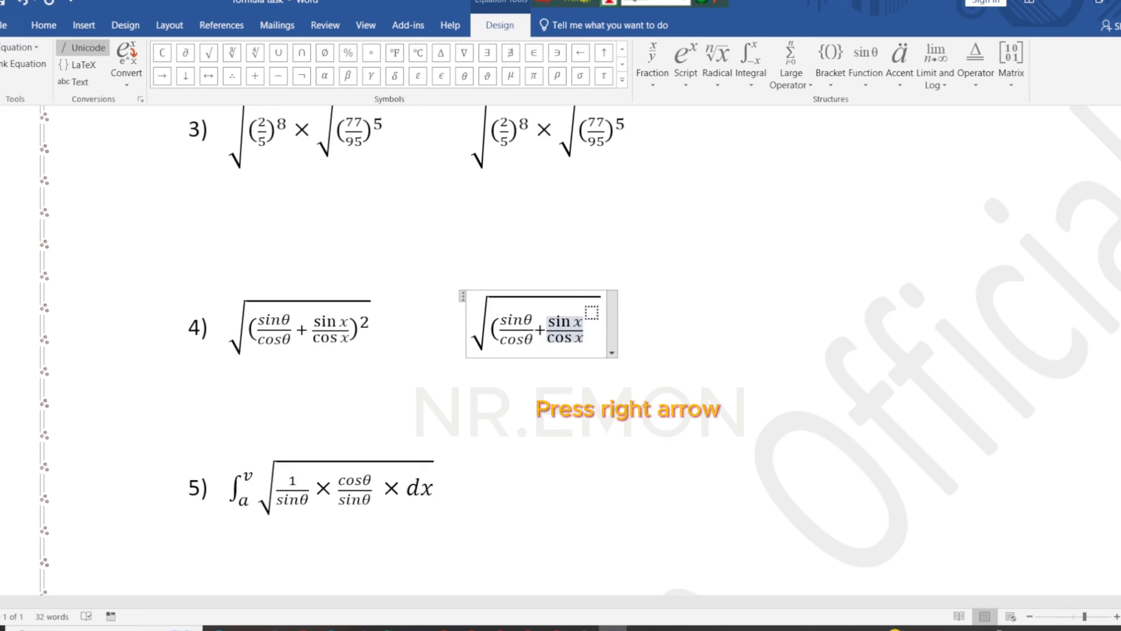
key(Right)
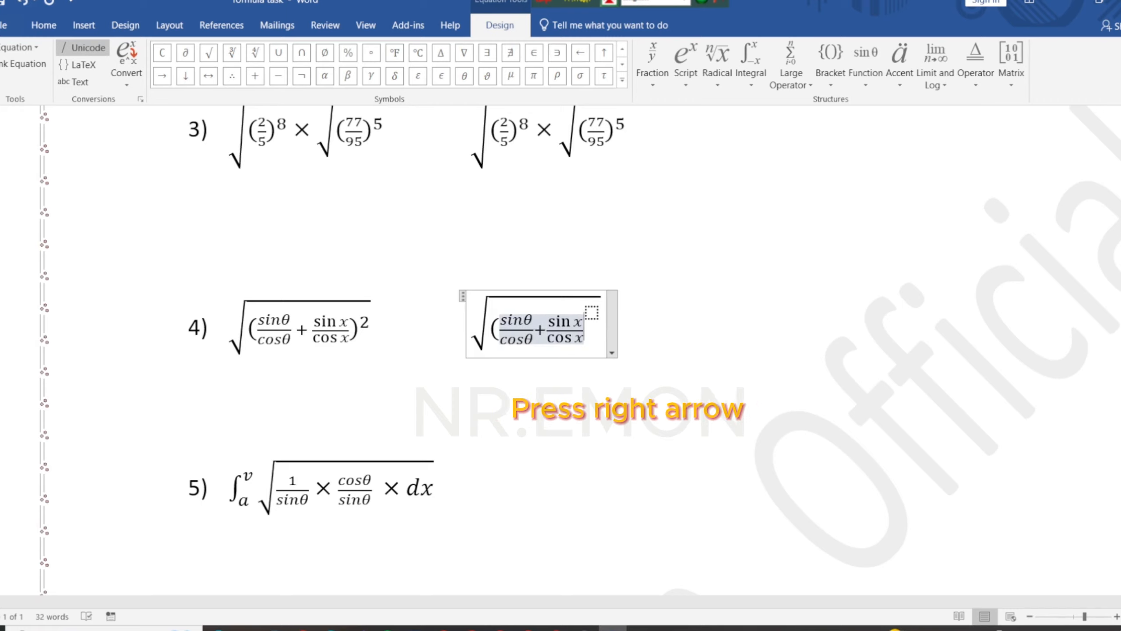
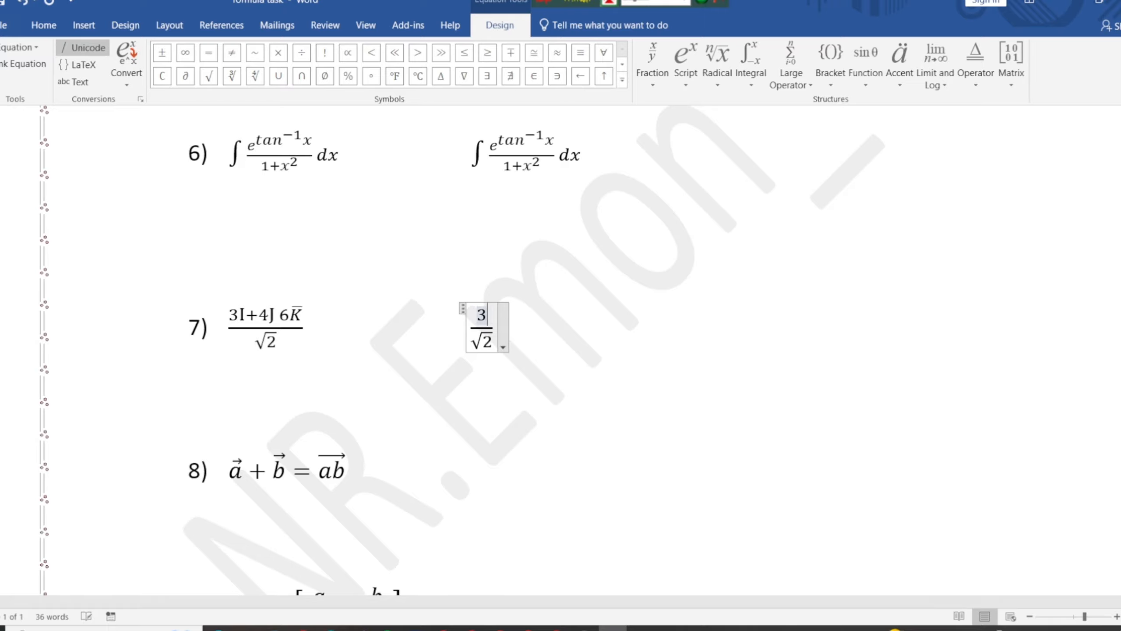
- Complete the numerator of the formula 7 copy after the 3 with I+4J 6, using upright letters
text(I)
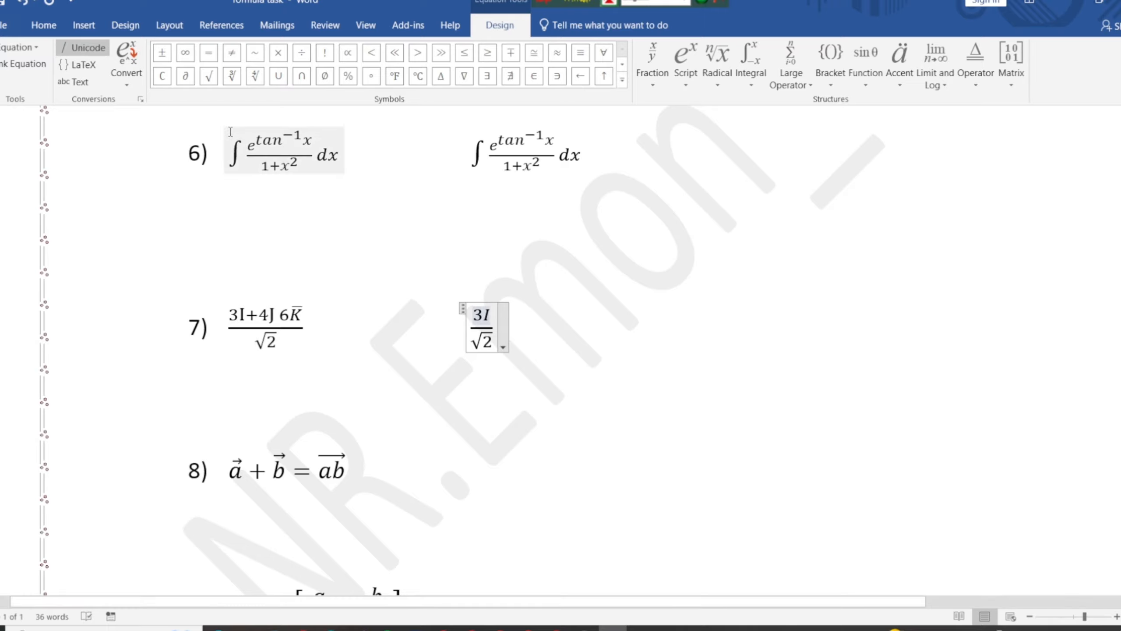
key(BackSpace)
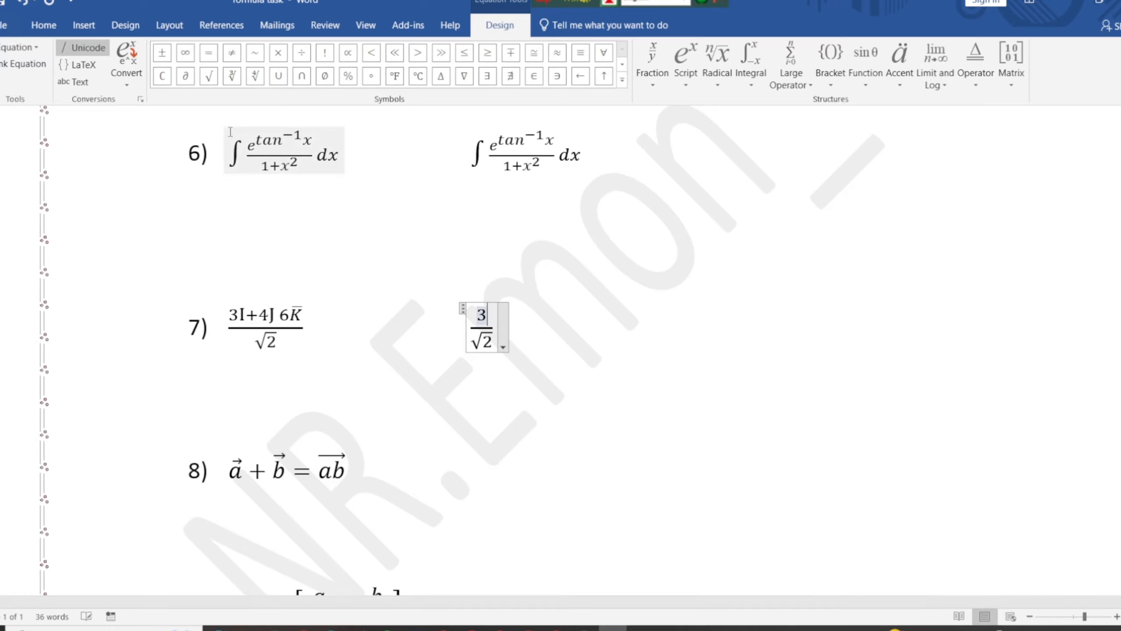
click(40, 27)
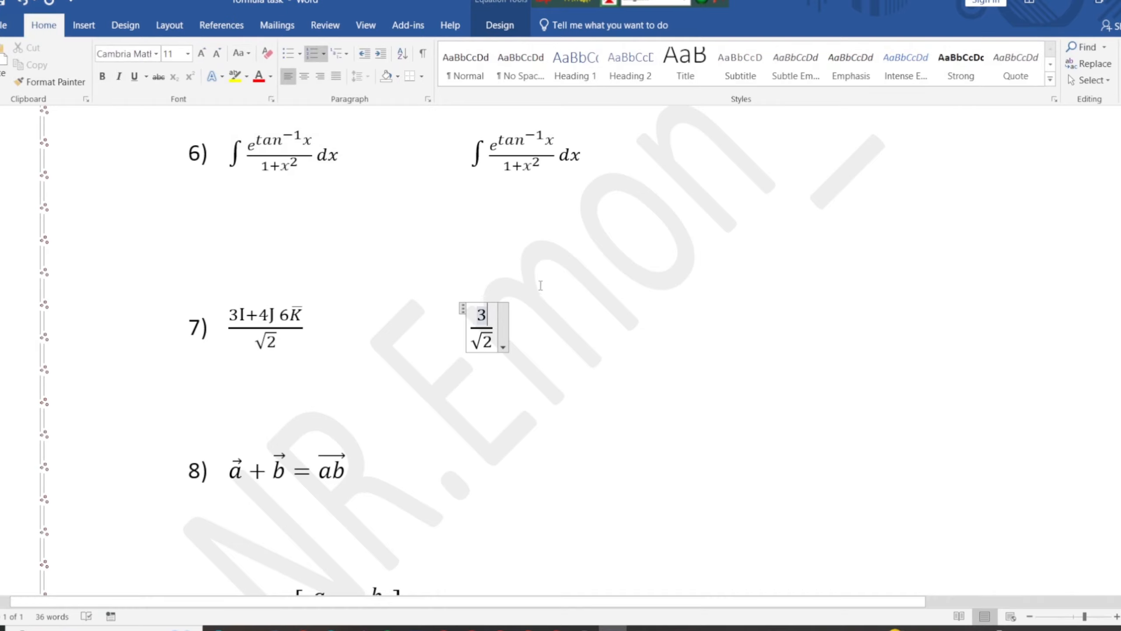
text(I)
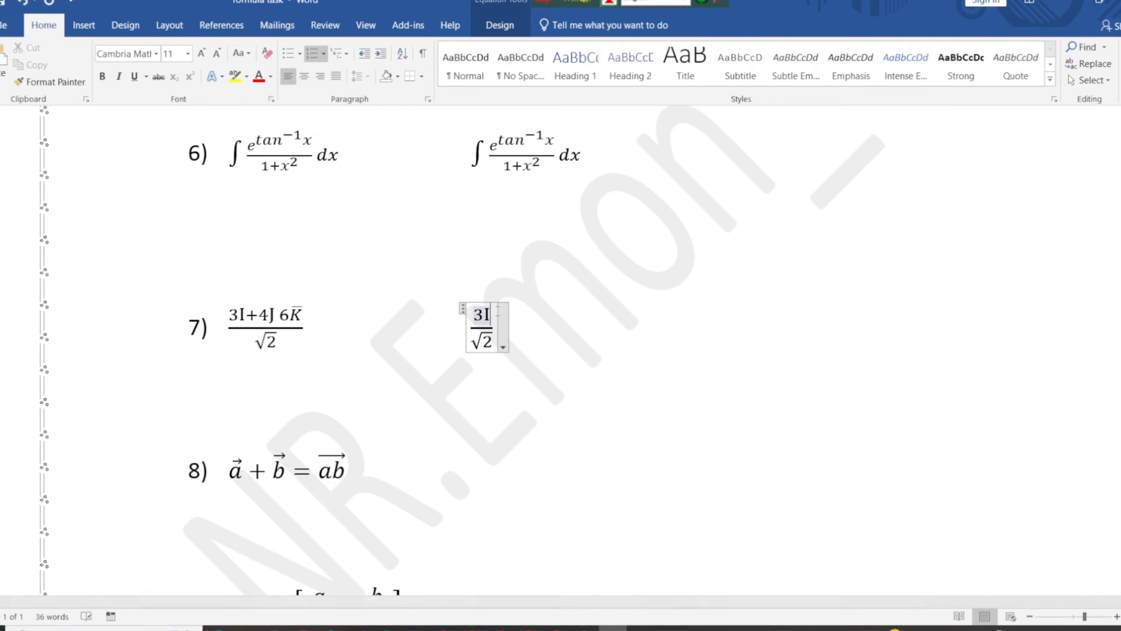
text(+)
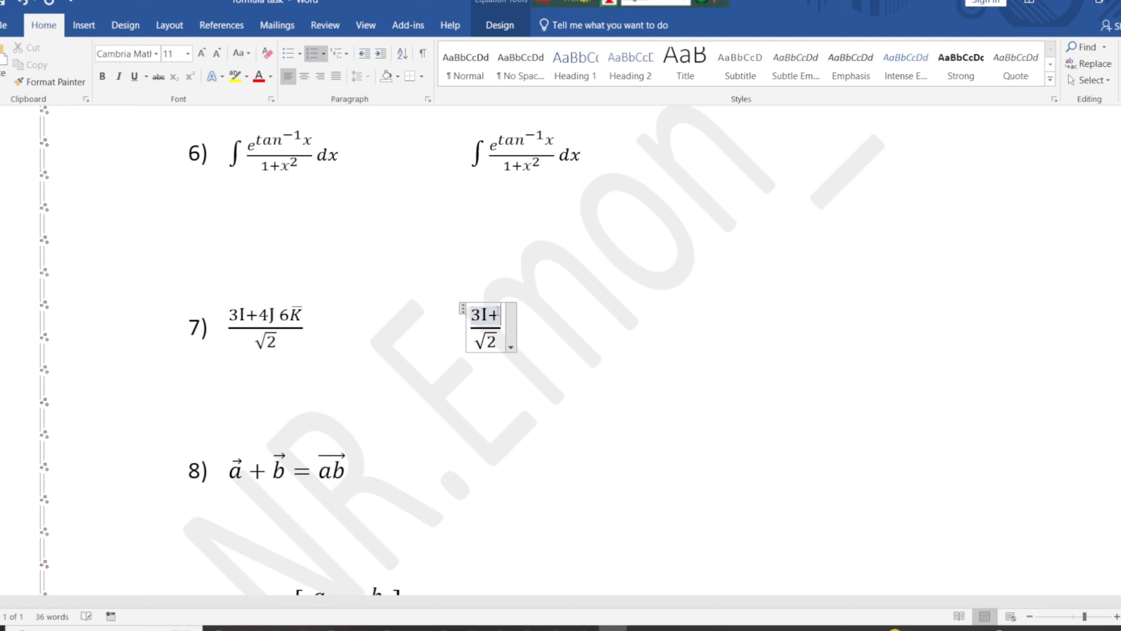
text(4)
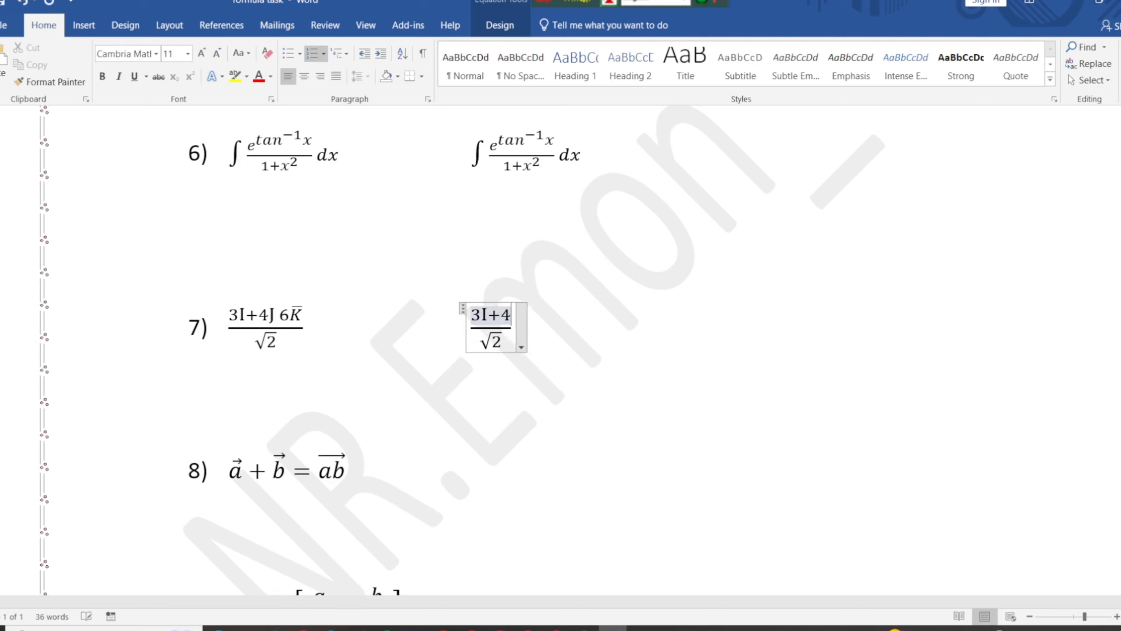
text(J)
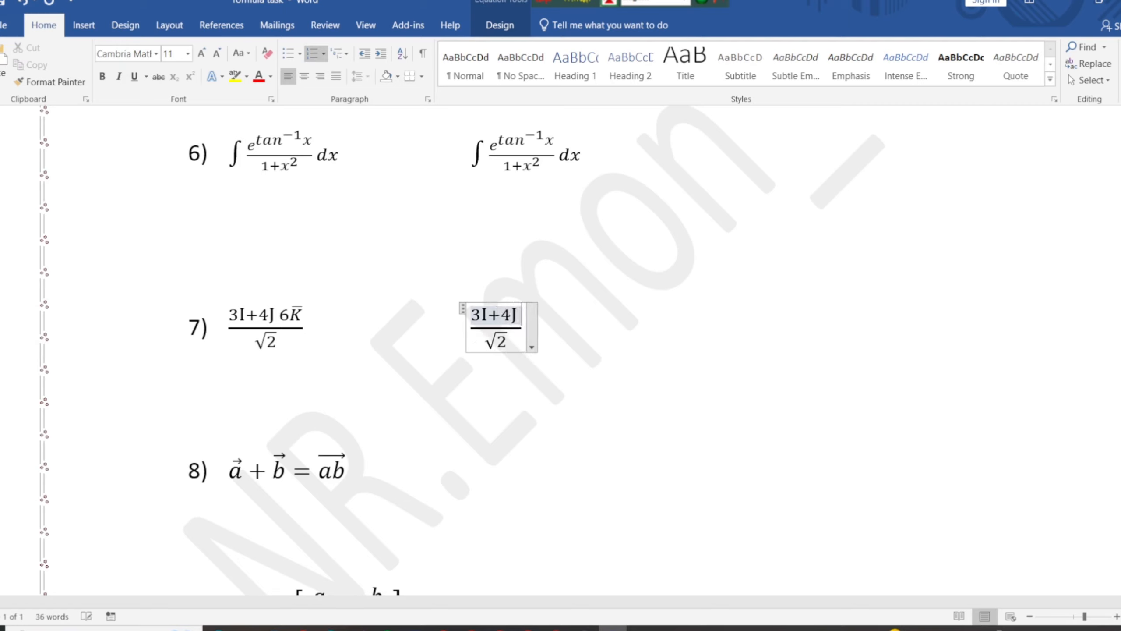
text( 6)
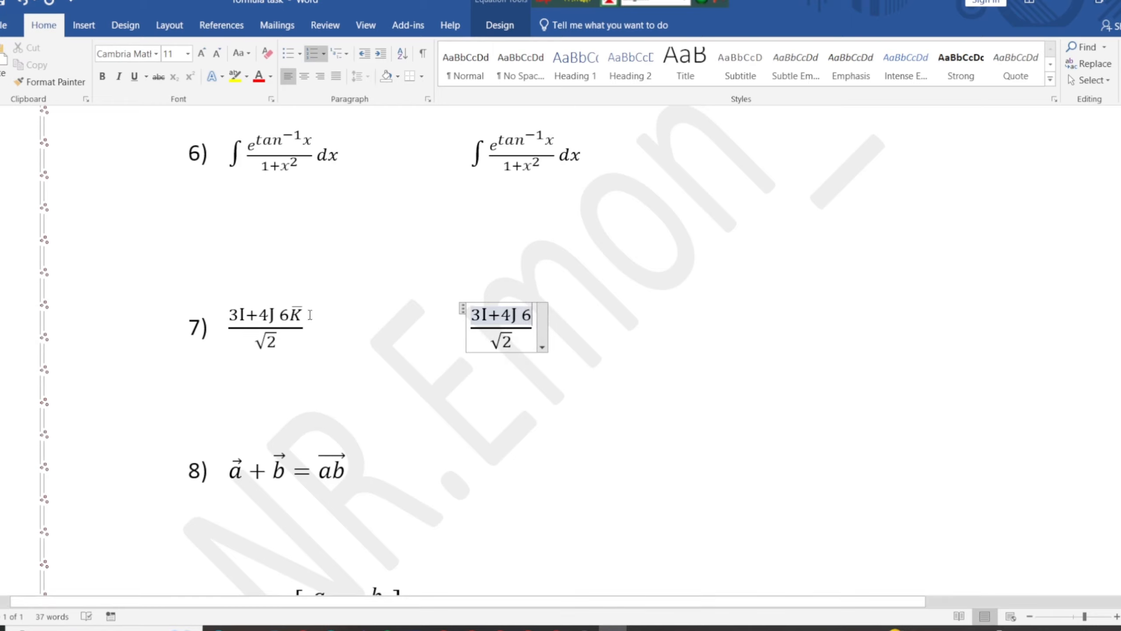
- Add an uppercase K with a bar accent after the 6 in the numerator, and leave the equation
click(508, 27)
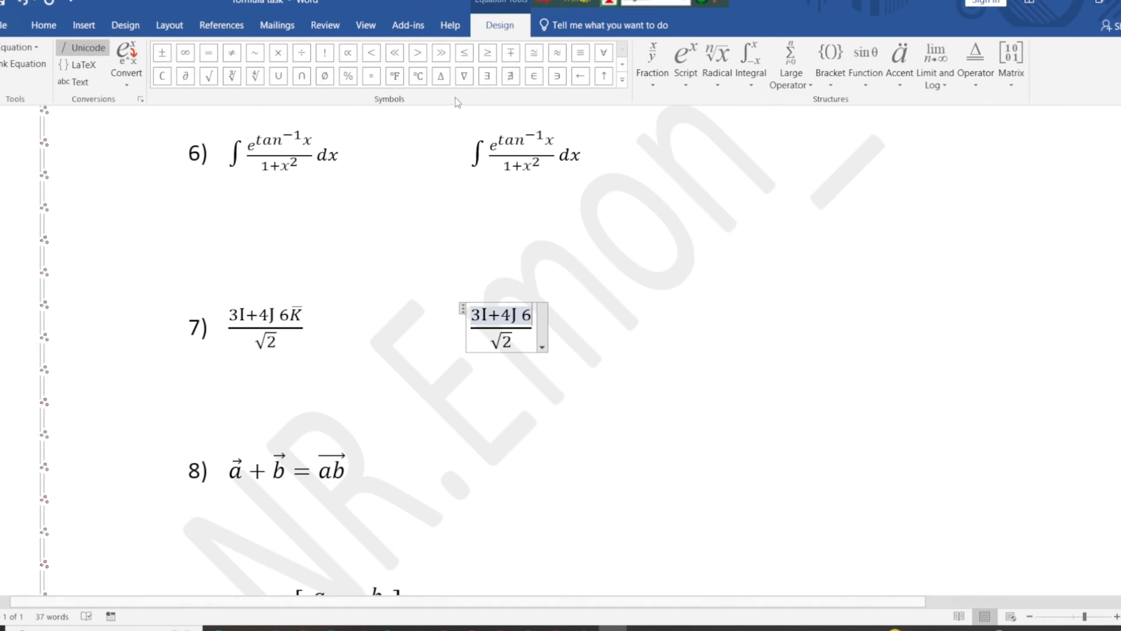
click(900, 84)
scroll(954, 292, down, 2)
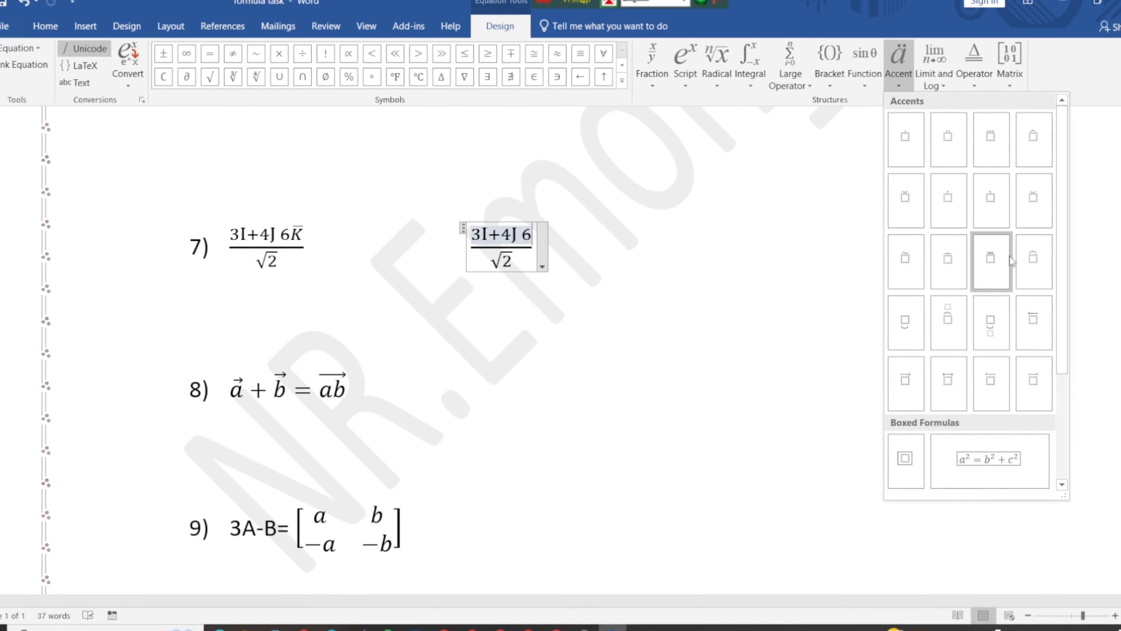
click(954, 260)
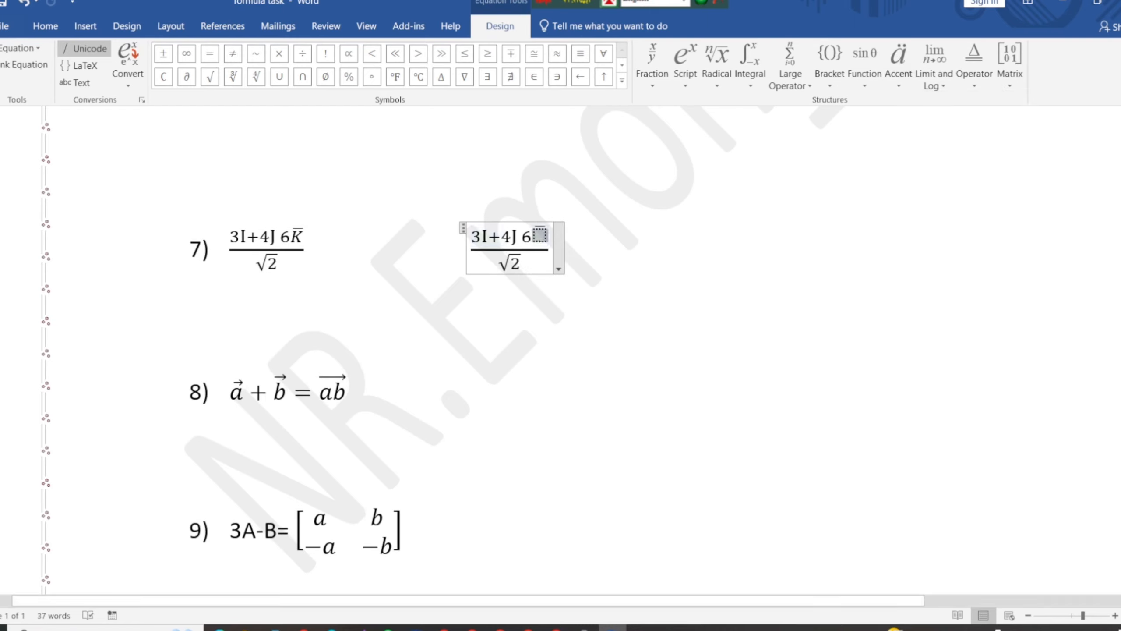
text(k)
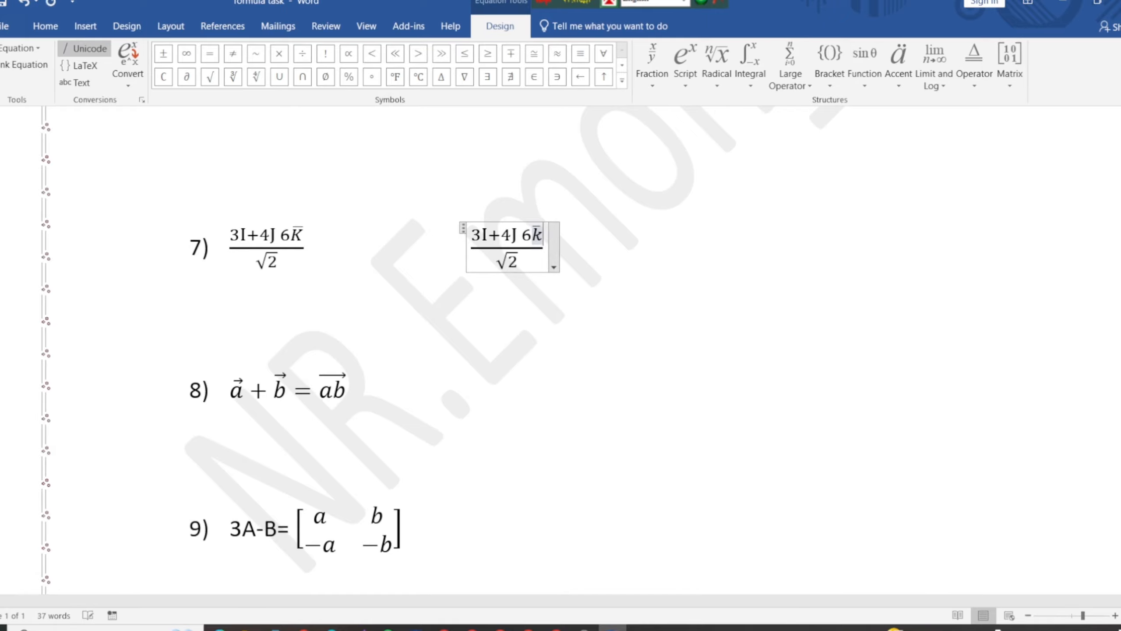
key(BackSpace)
text(K)
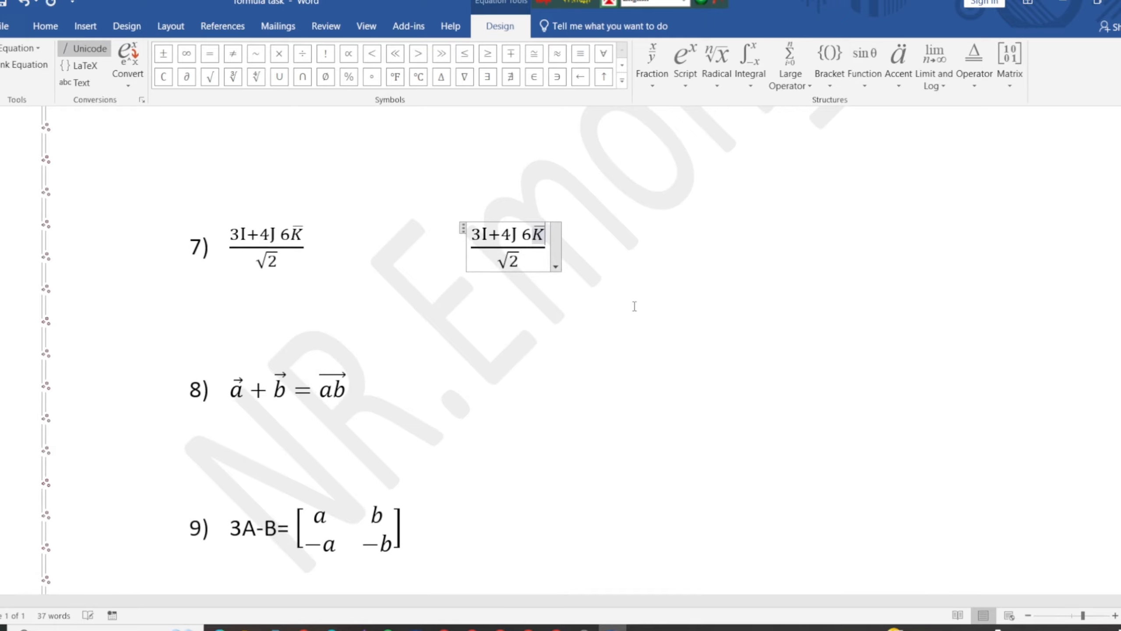
click(614, 310)
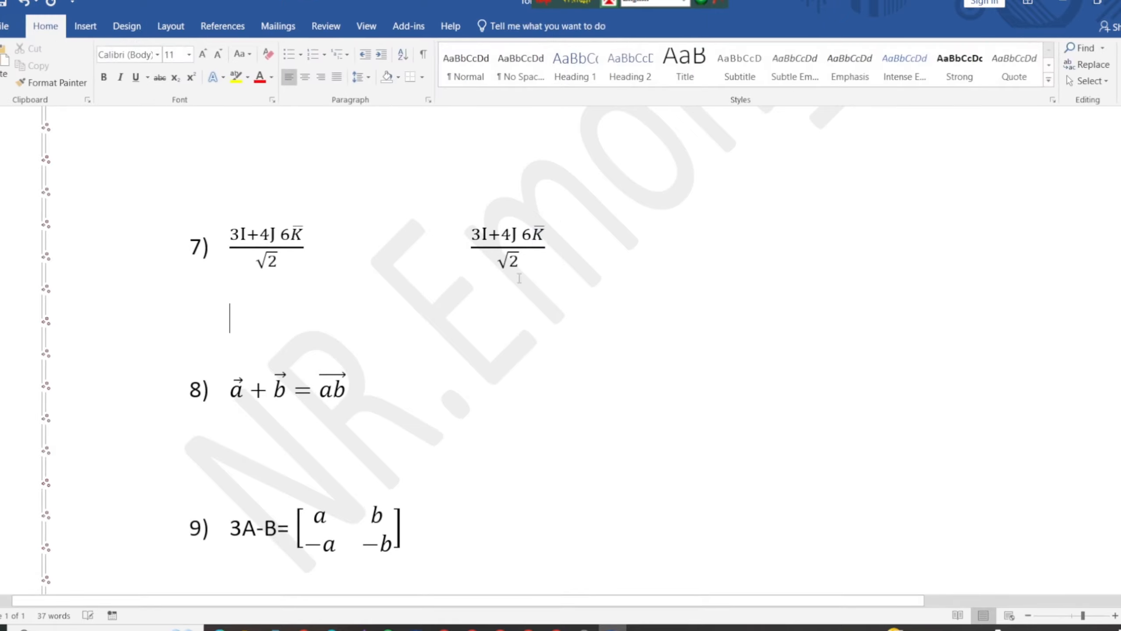
- Insert a new equation in the second column beside formula 8 and enter a under a rightwards arrow accent
click(477, 379)
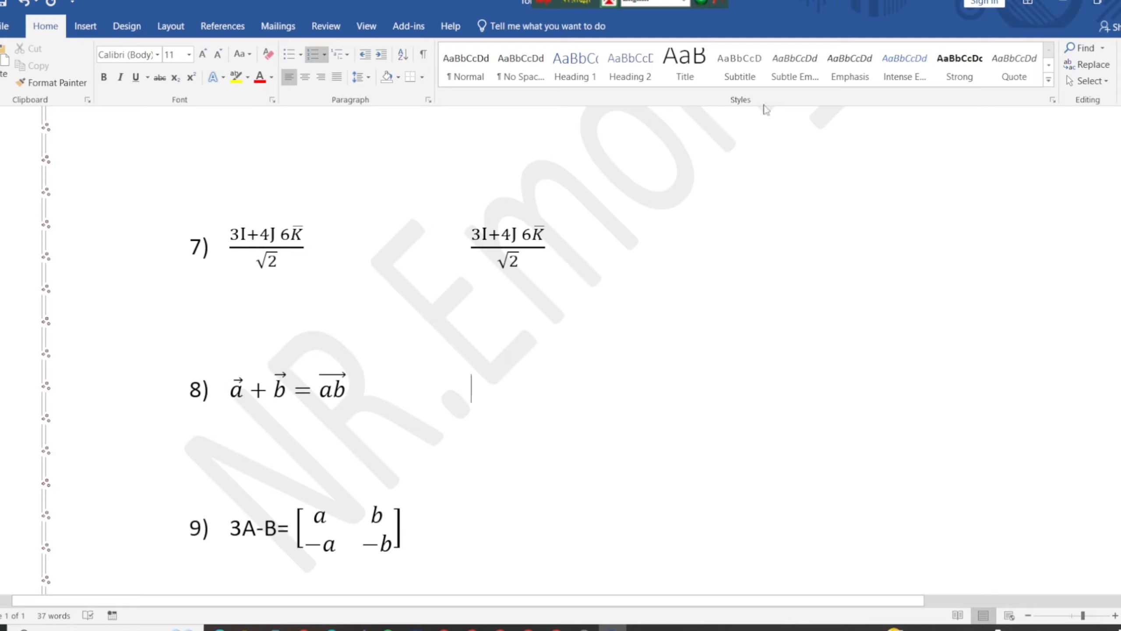
click(86, 26)
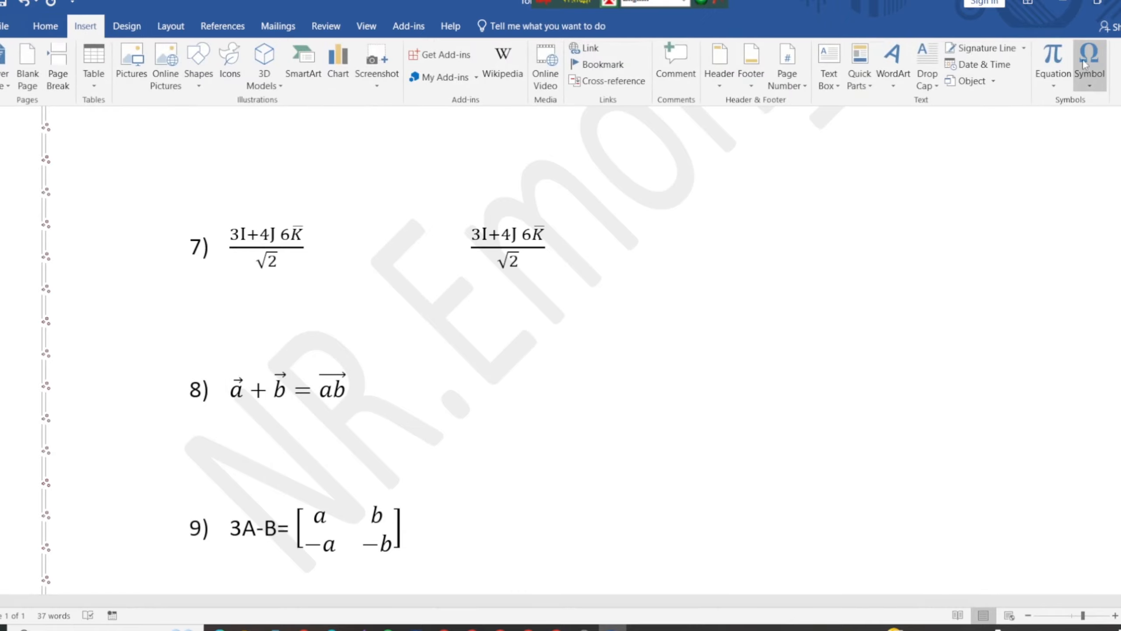
click(1053, 60)
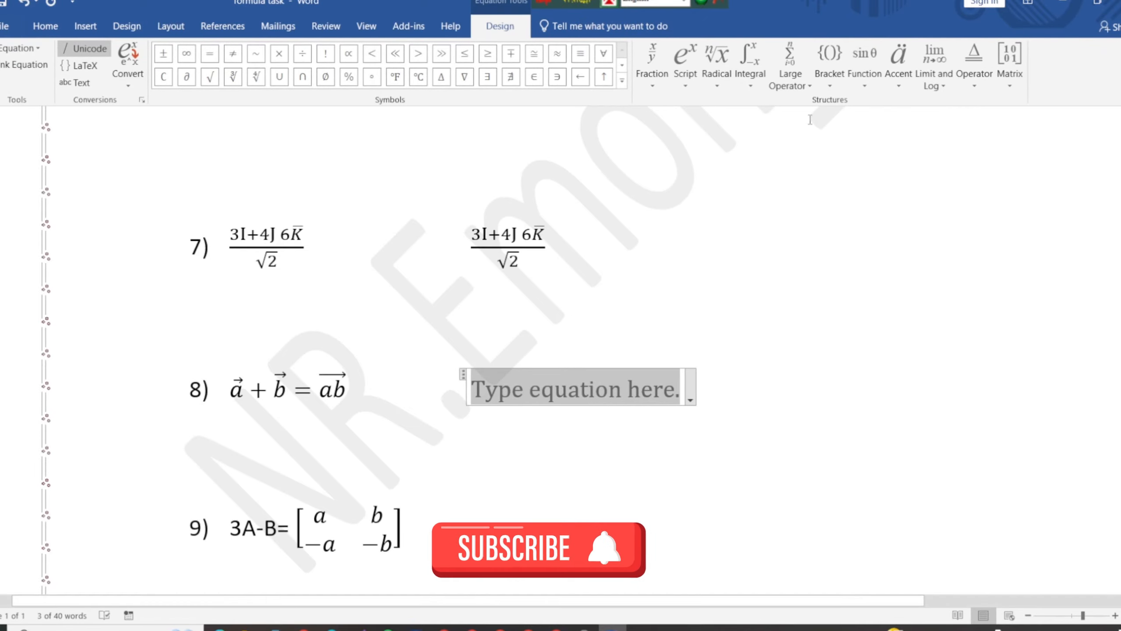
click(892, 84)
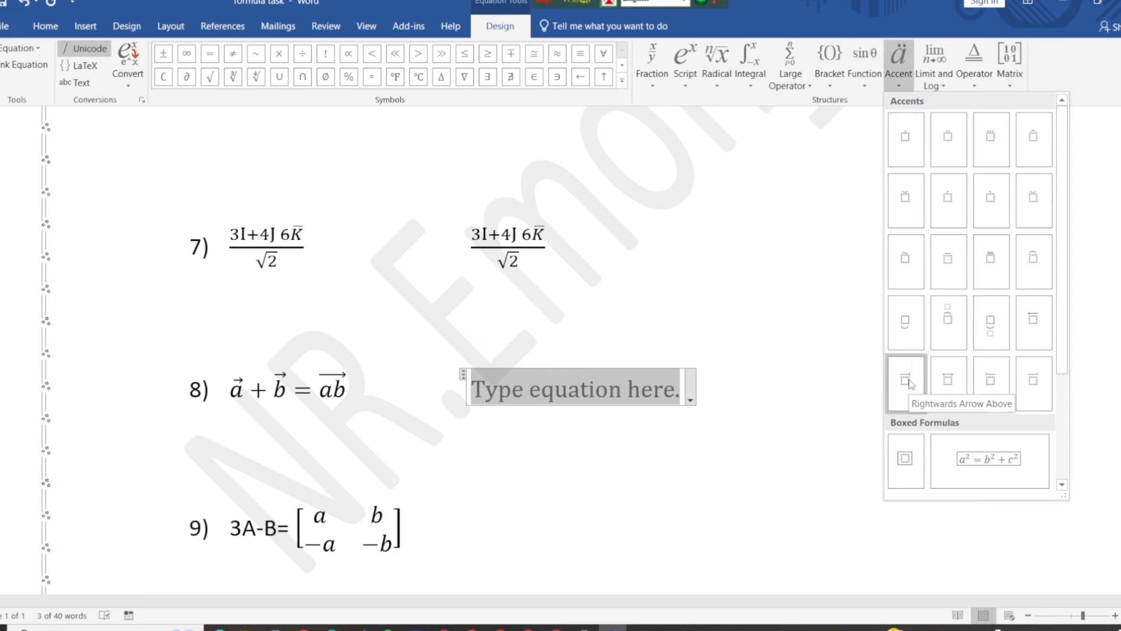
click(906, 397)
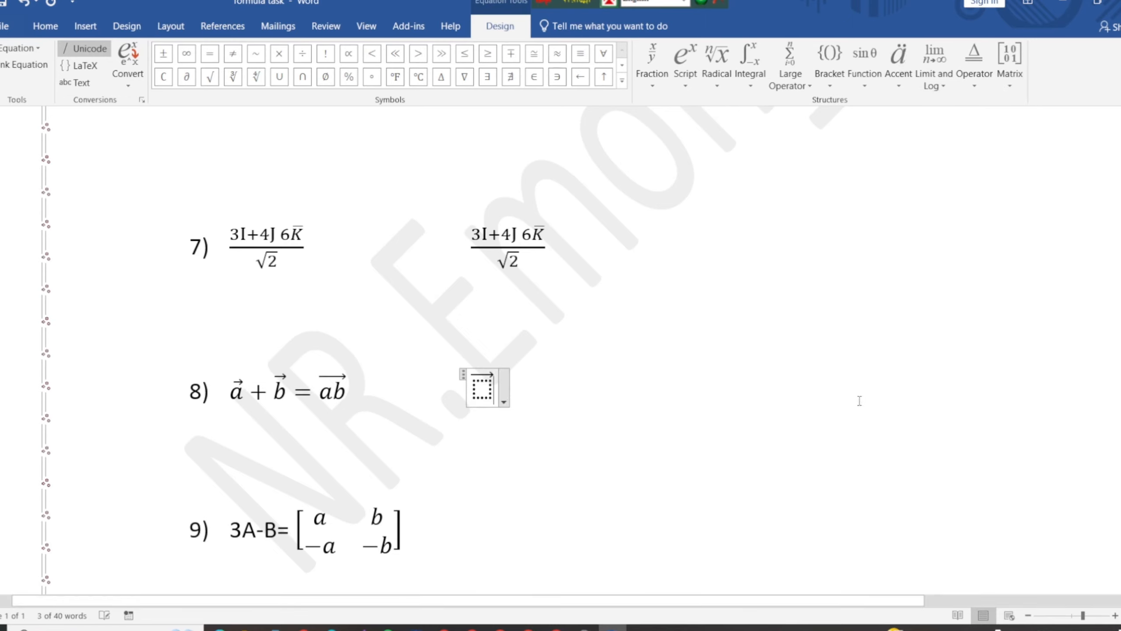
click(481, 388)
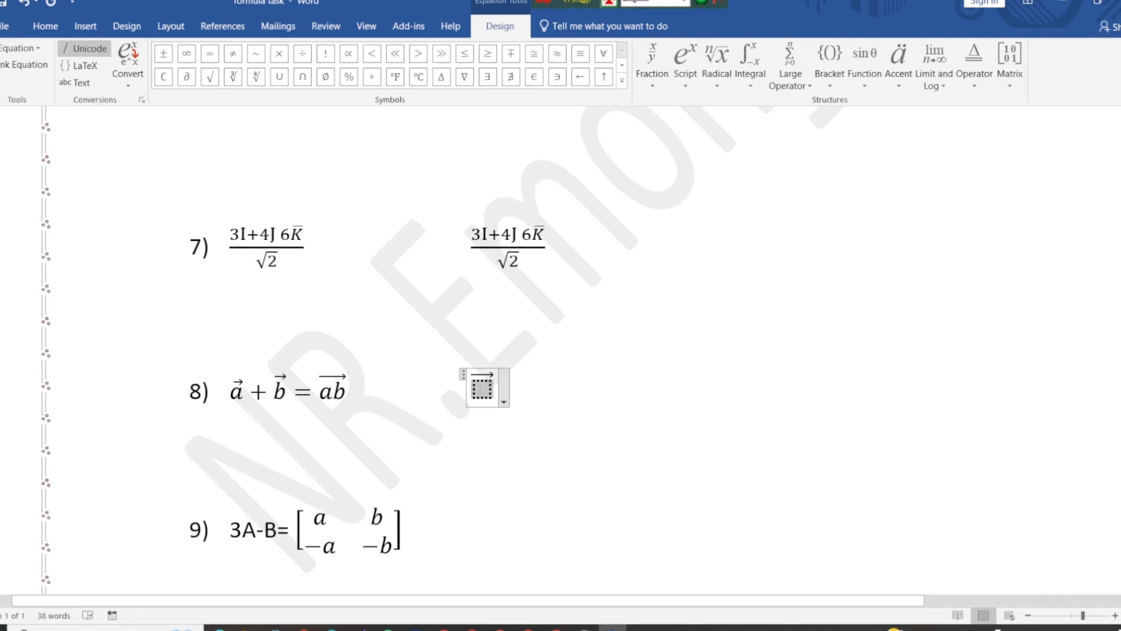
text(a)
key(Right)
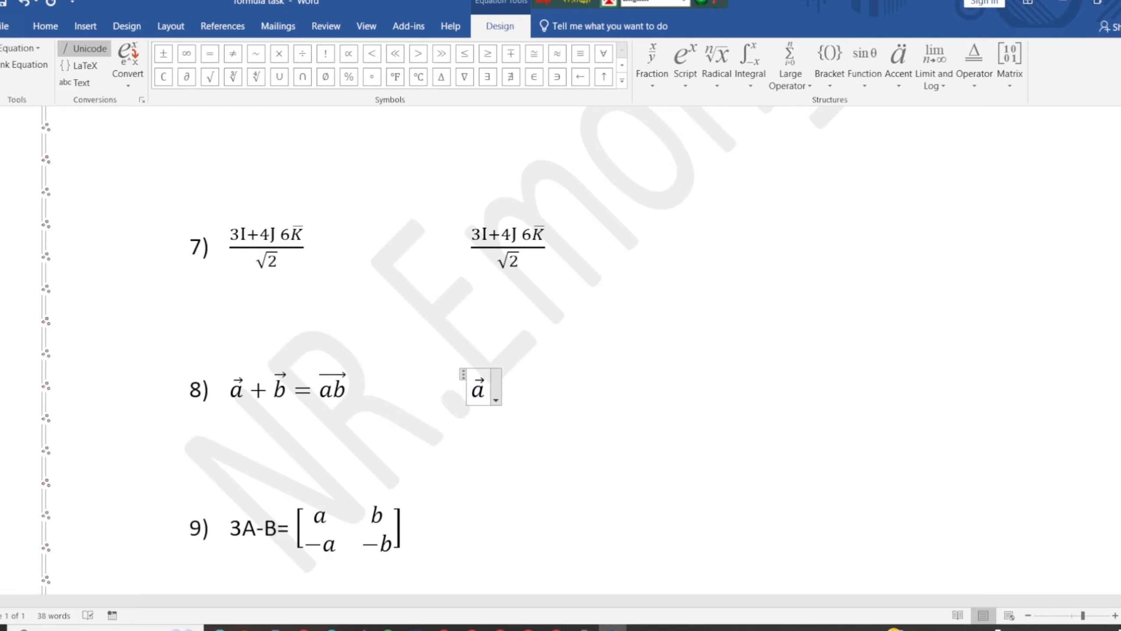
- Add a plus sign and b under a rightwards arrow accent to the equation
text(+)
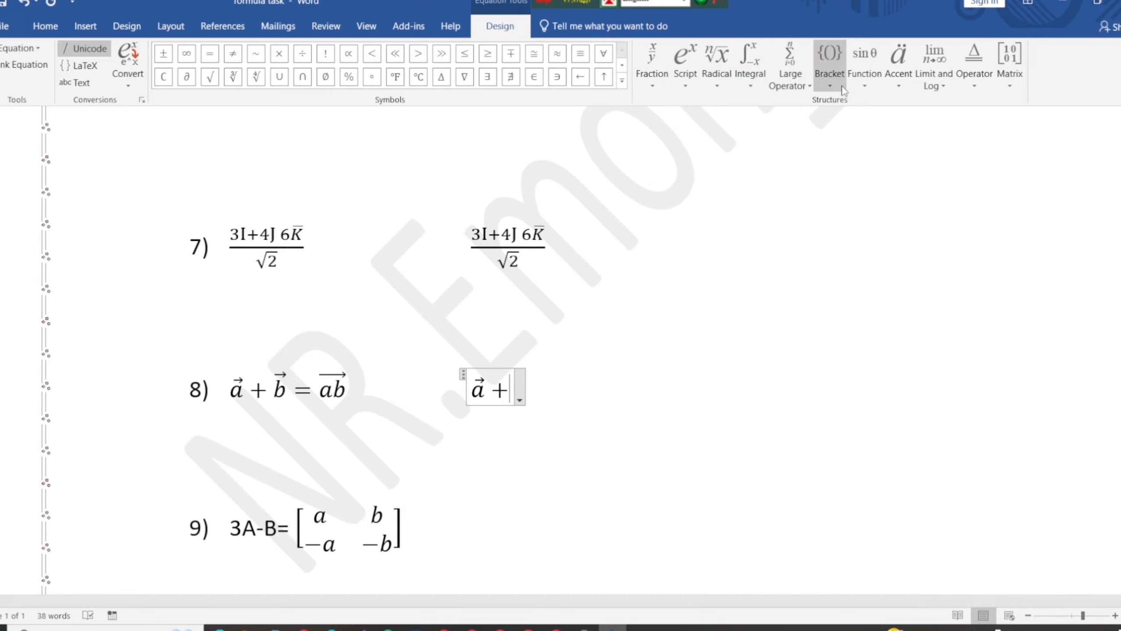
click(899, 66)
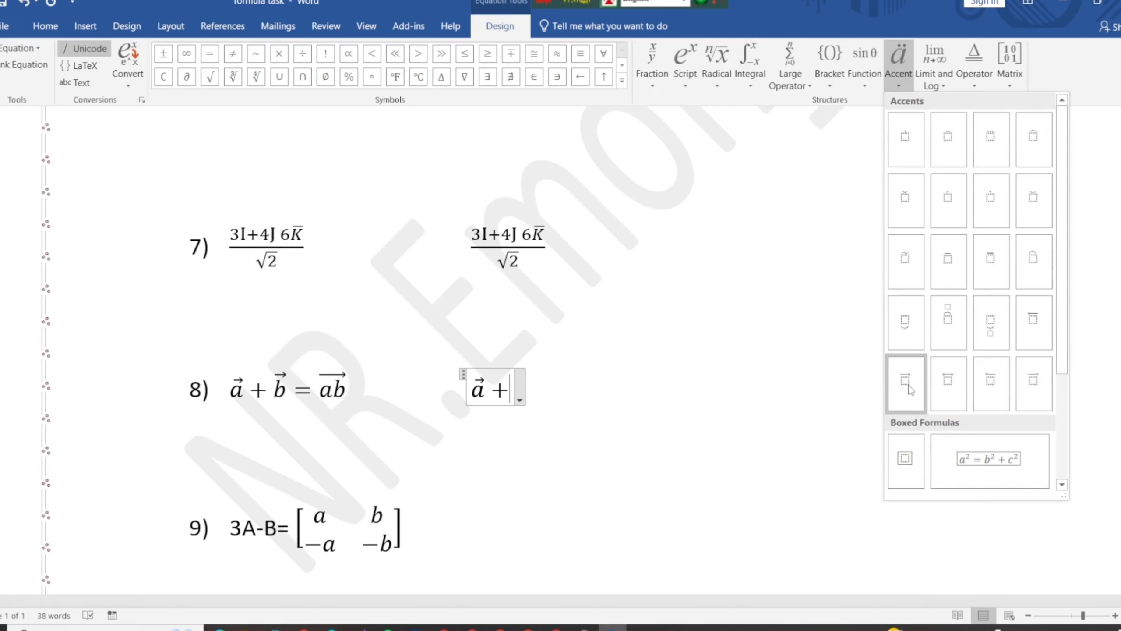
click(906, 383)
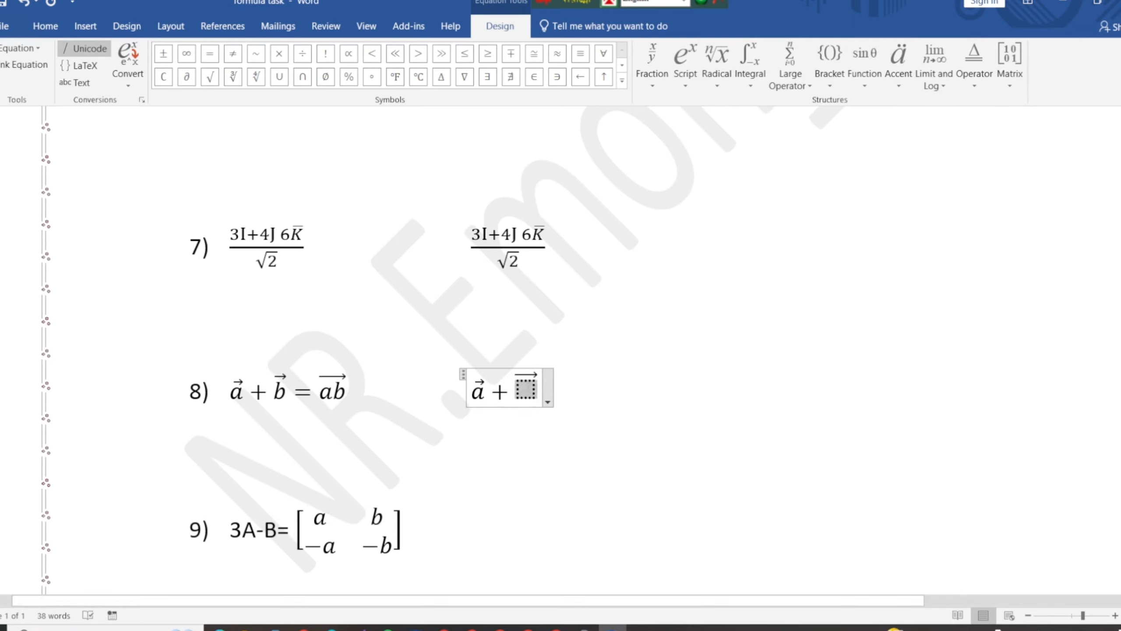
text(b⃗)
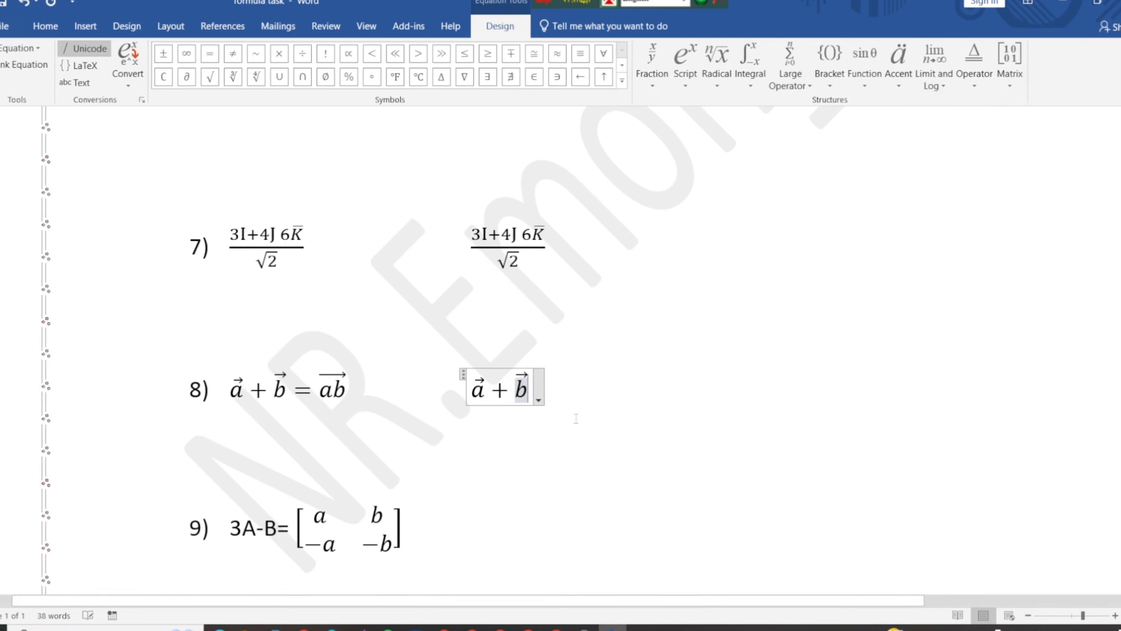
key(Right)
- Add an equals sign and ab under a single rightwards arrow accent to complete the formula 8 copy
text(=)
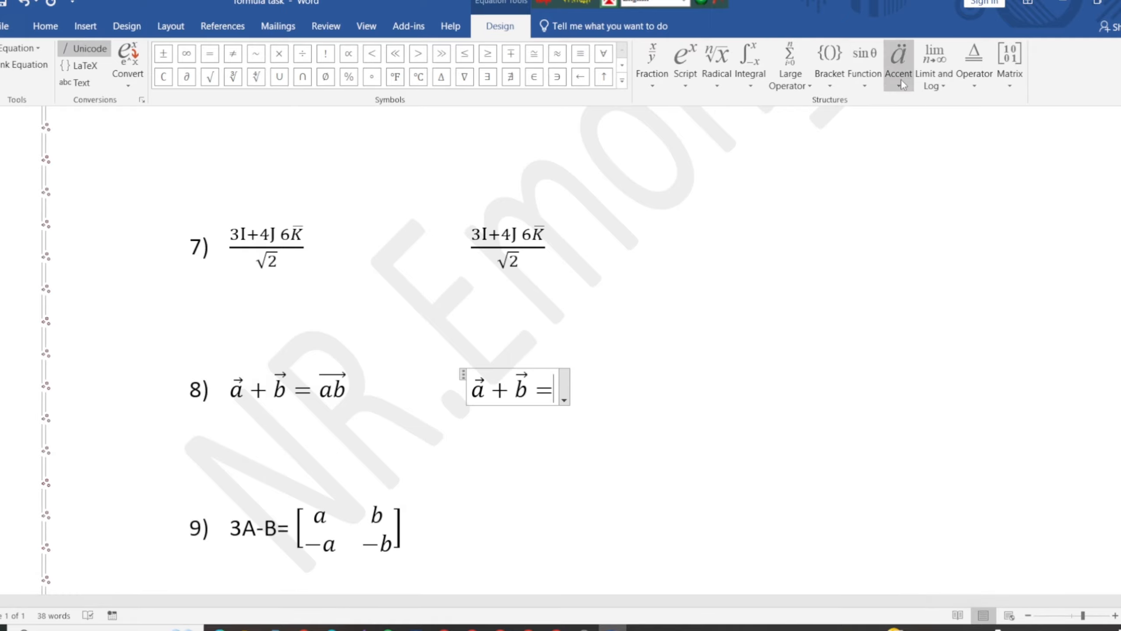
click(898, 61)
key(Escape)
click(917, 390)
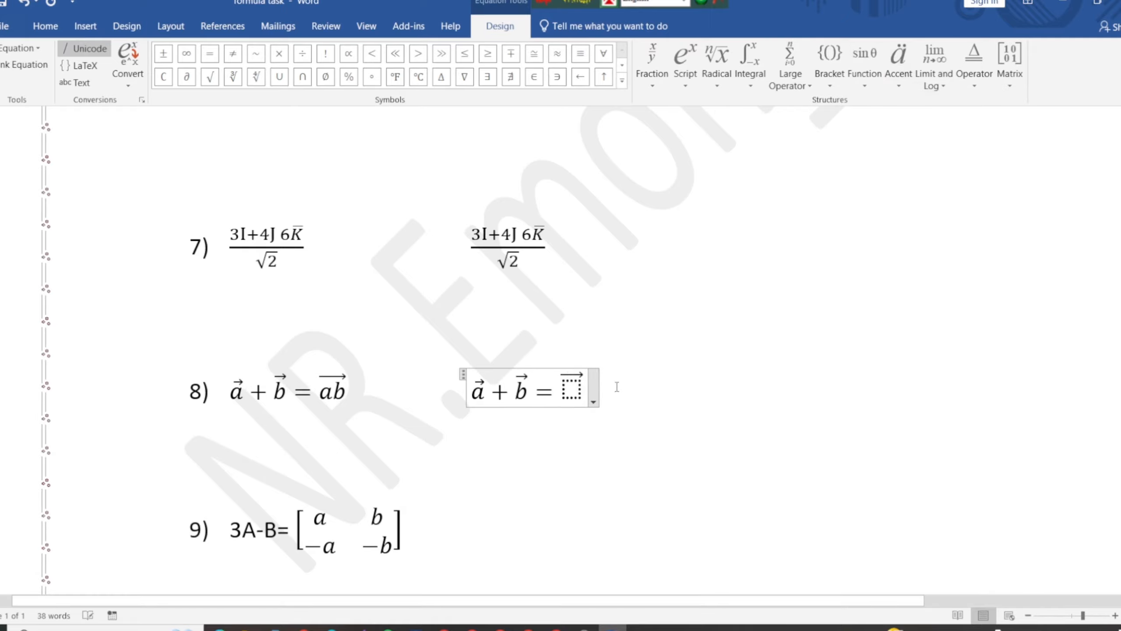
click(578, 389)
text(ab)
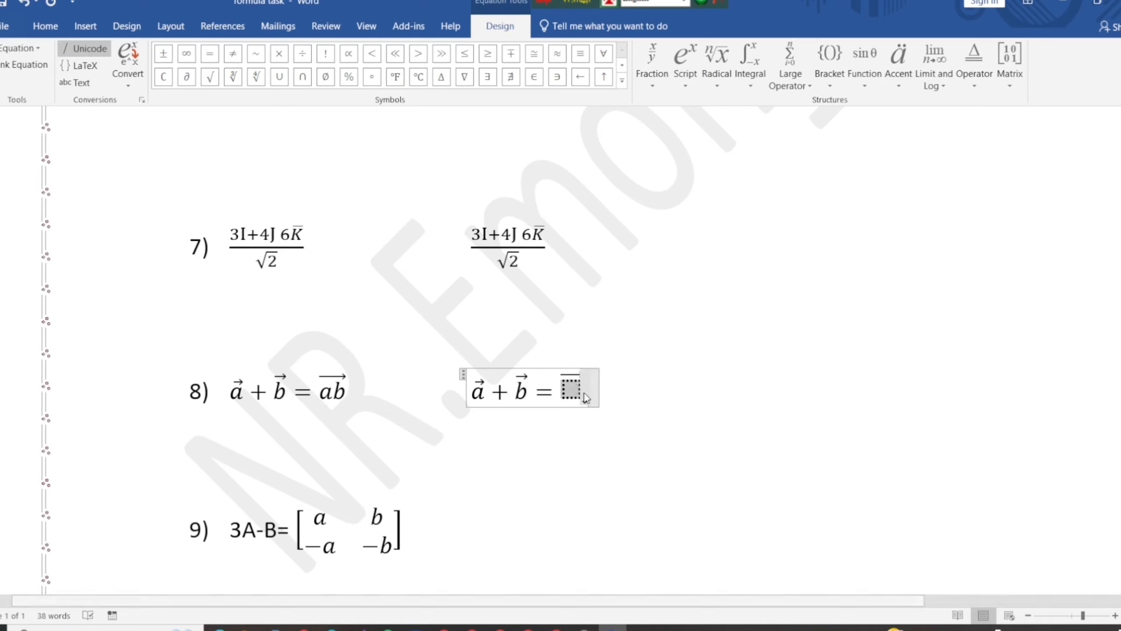
- Try extending the text under the arrow with csdew, remove the extra letters, and leave the equation
text(c)
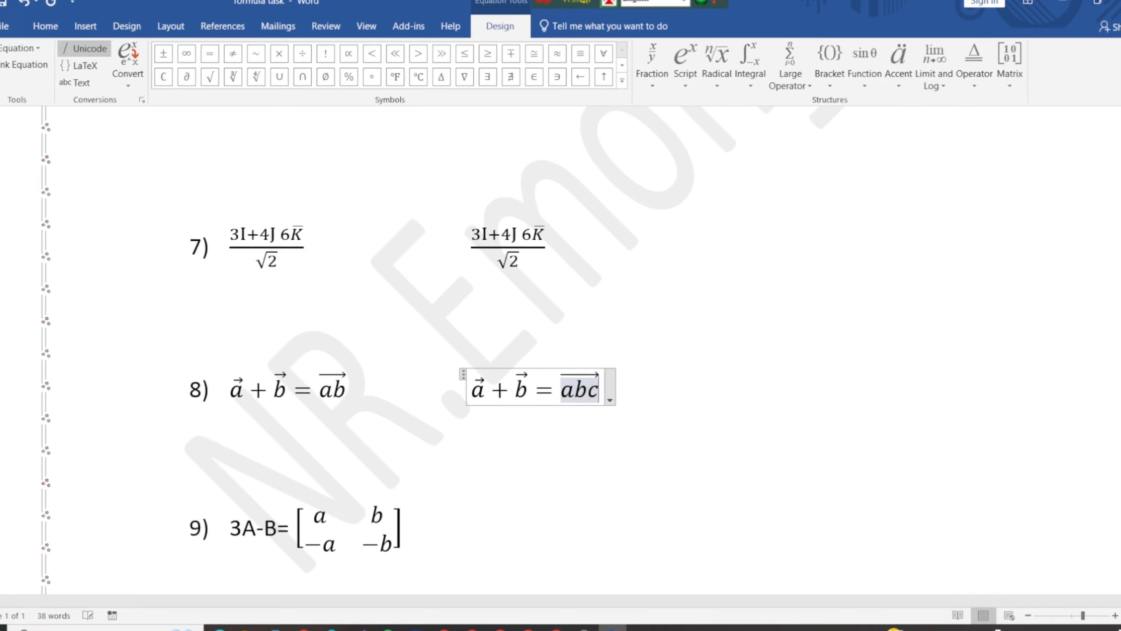
text(sdew)
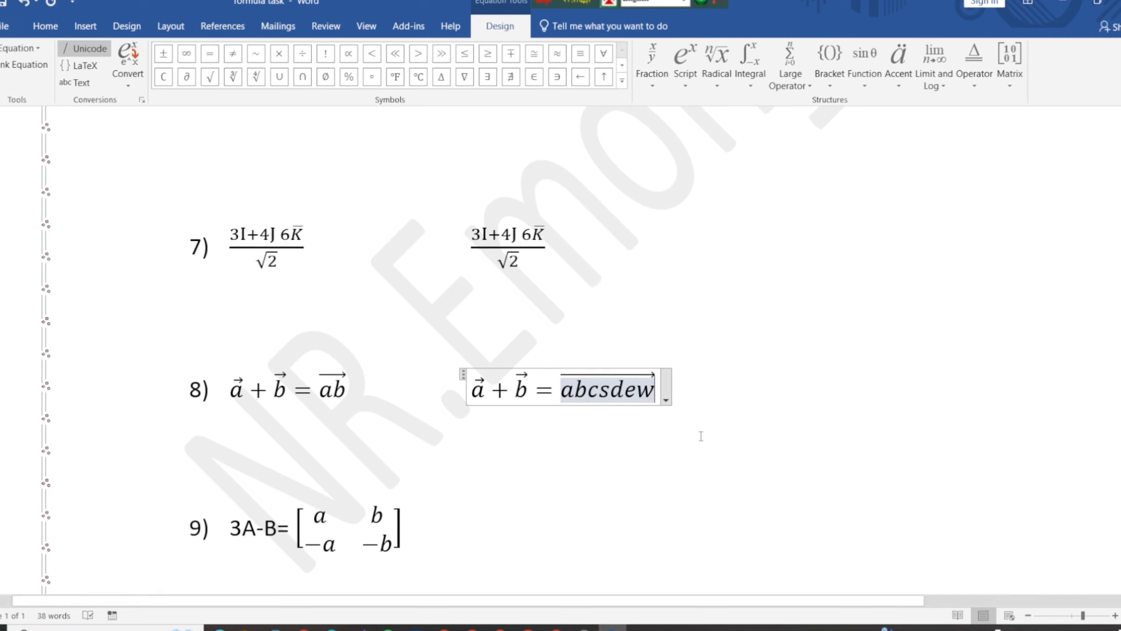
key(BackSpace)
key(BackSpace)
key(BackSpace)
key(BackSpace)
key(BackSpace)
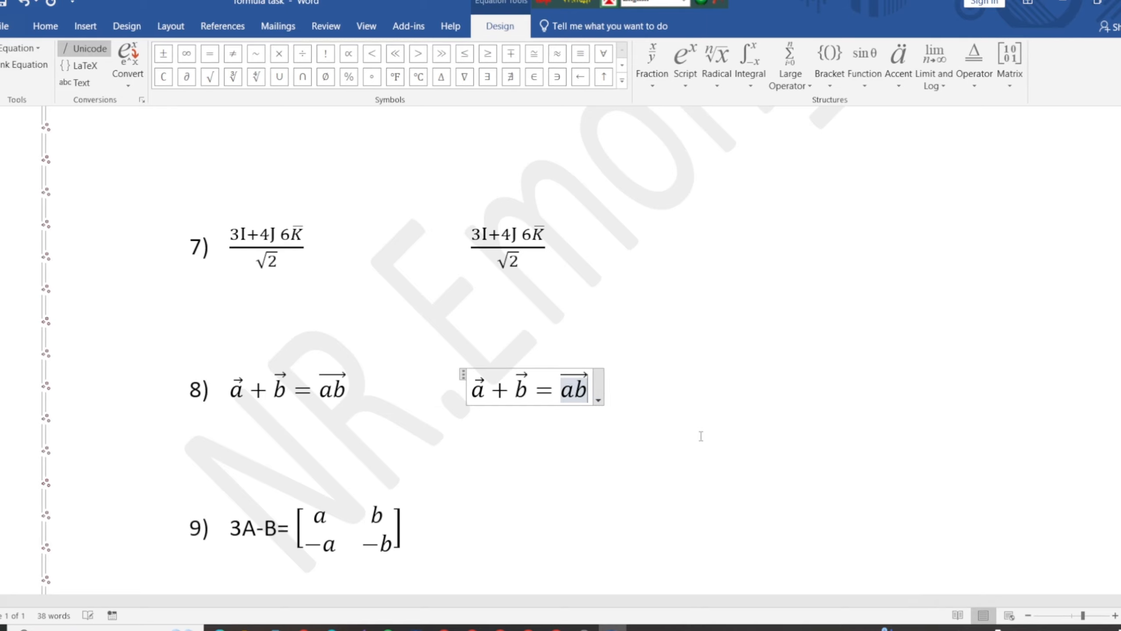
click(649, 414)
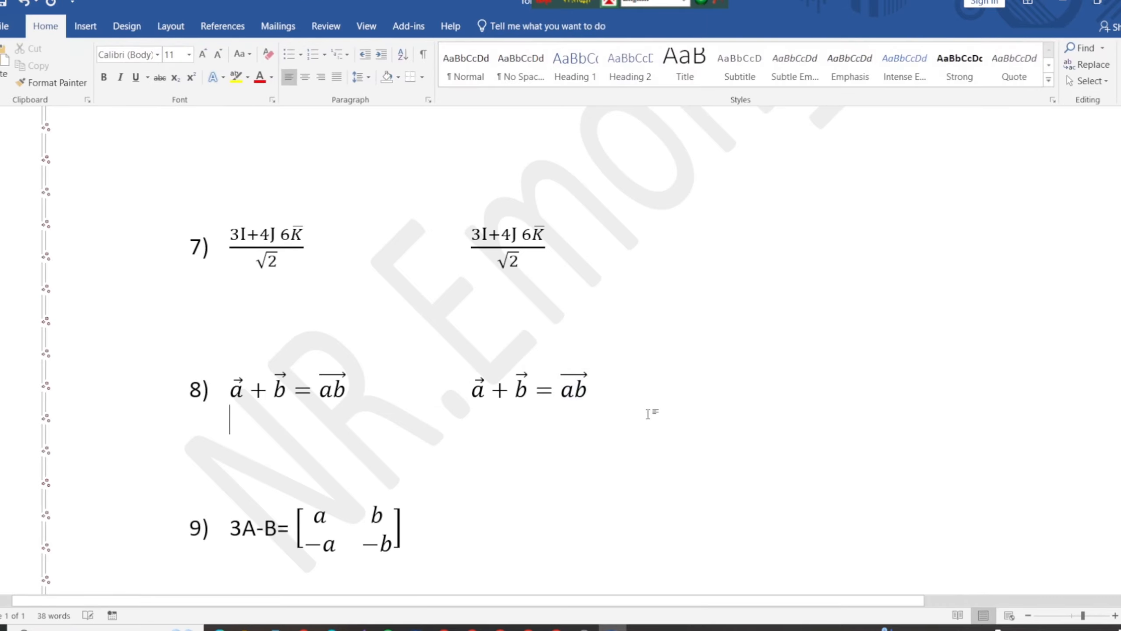
- Insert a new, empty equation in the second column beside formula 9
scroll(648, 417, down, 3)
click(502, 376)
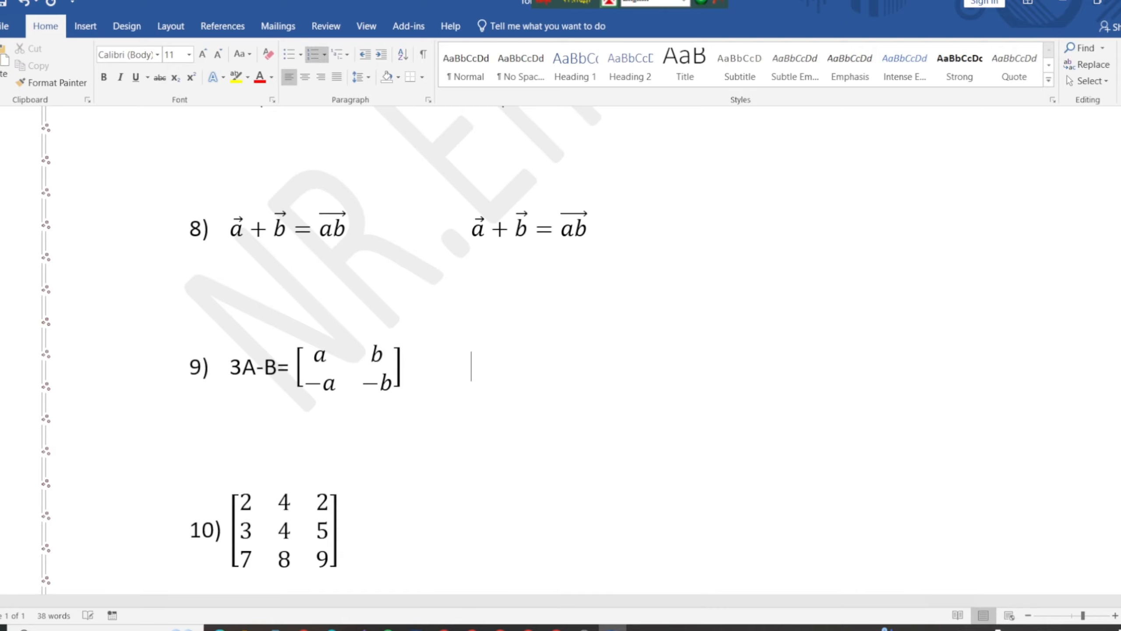
key(Tab)
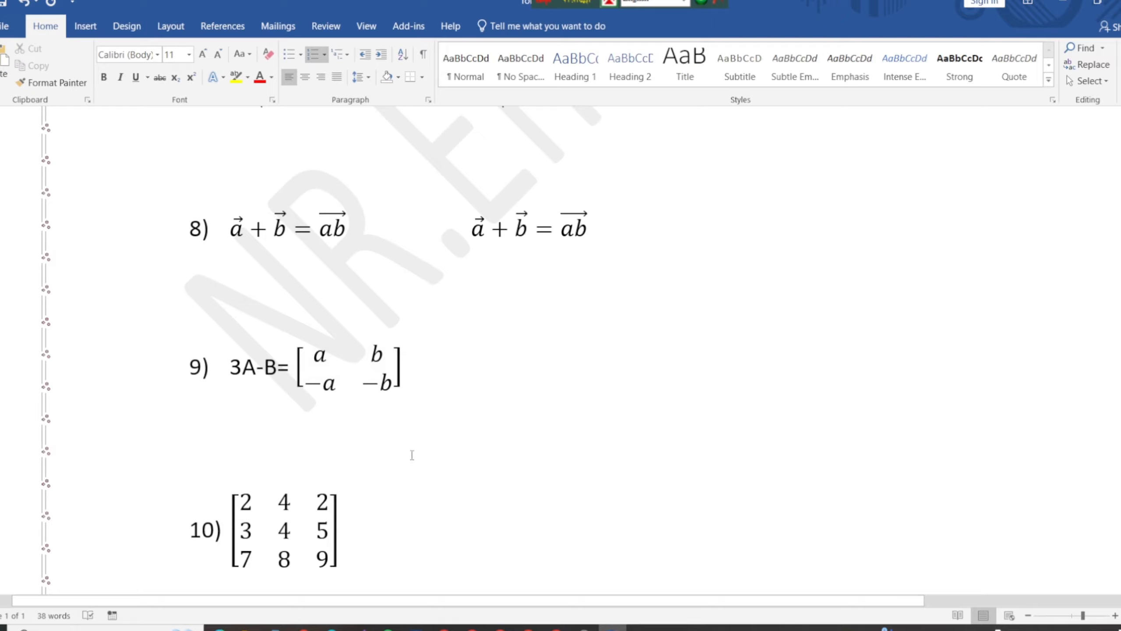
click(86, 26)
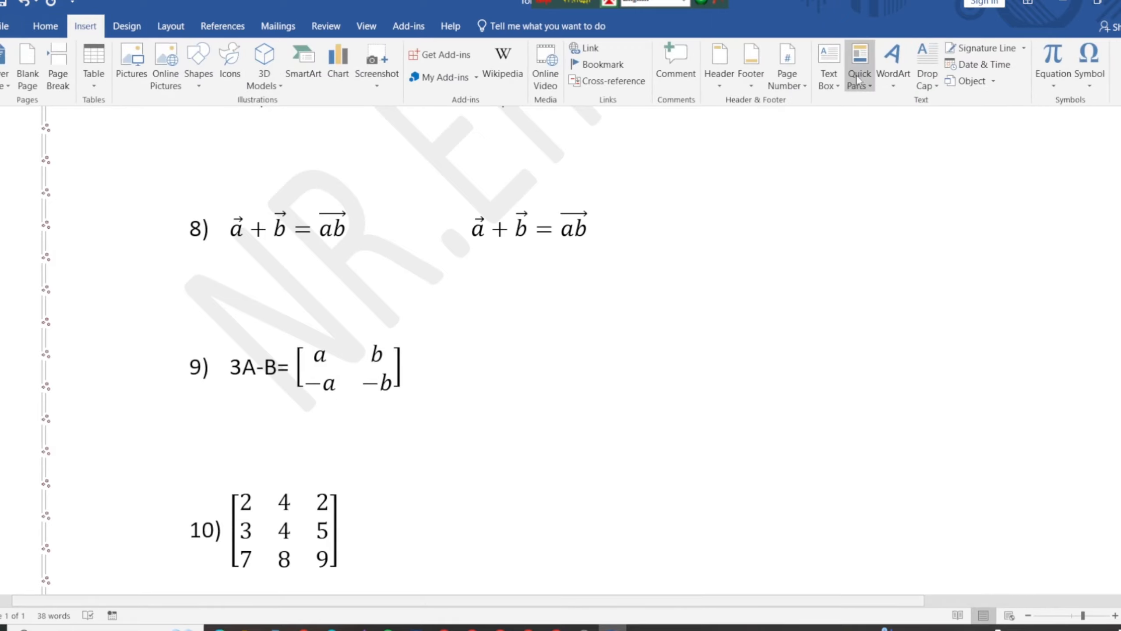
click(1053, 55)
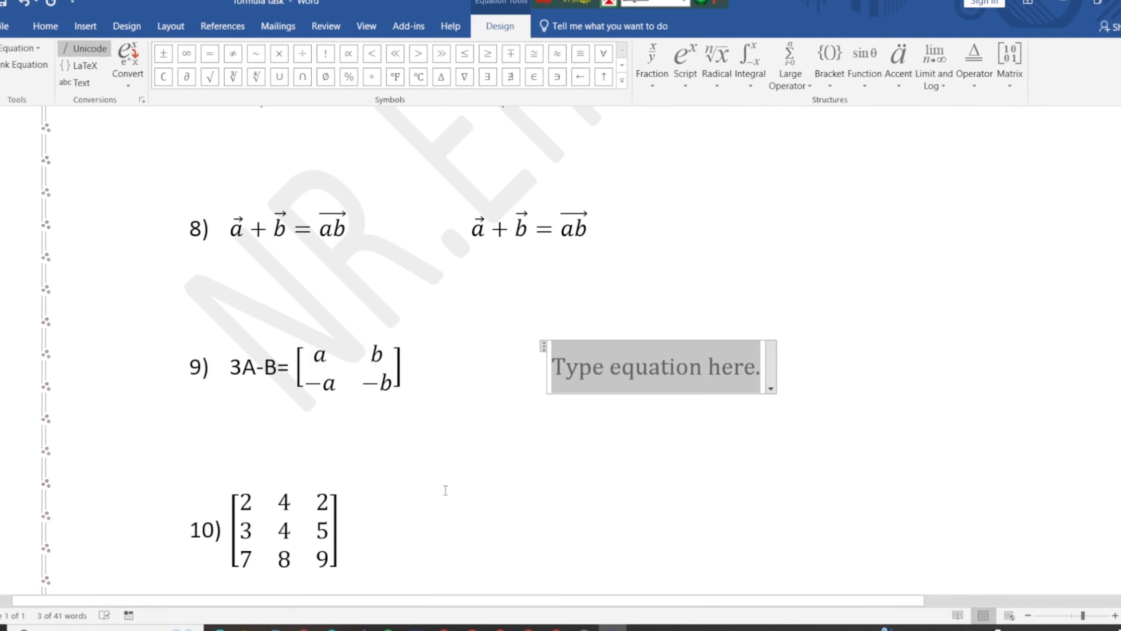
- Enter 3A − B = with a capital B as the start of the formula 9 copy
text(3A)
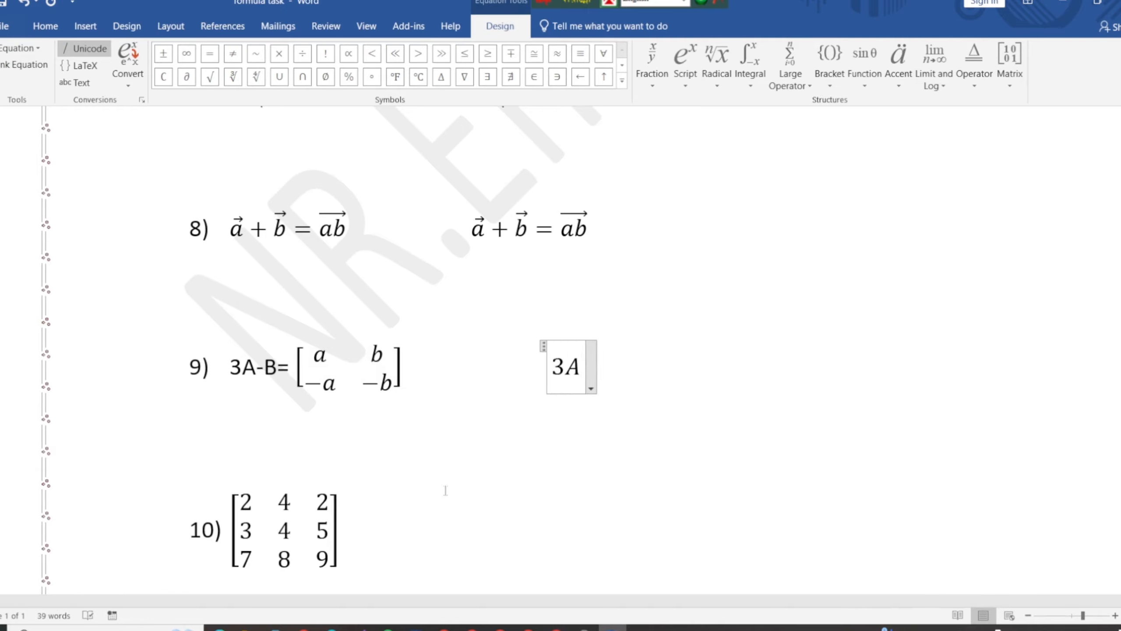
text(-b)
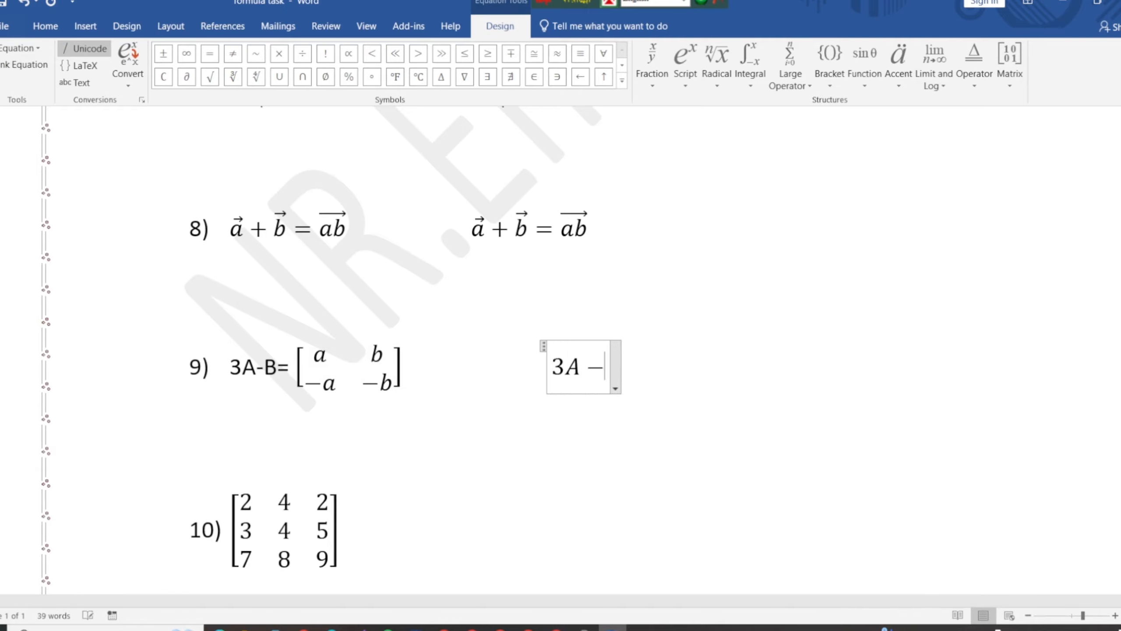
key(BackSpace)
text(B )
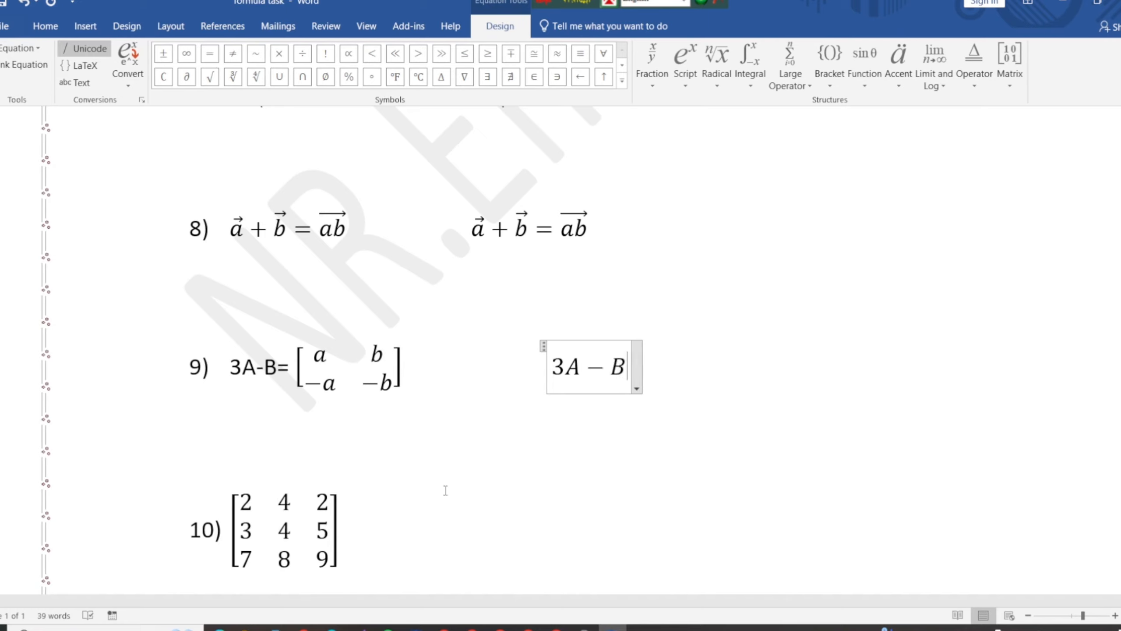
text(=)
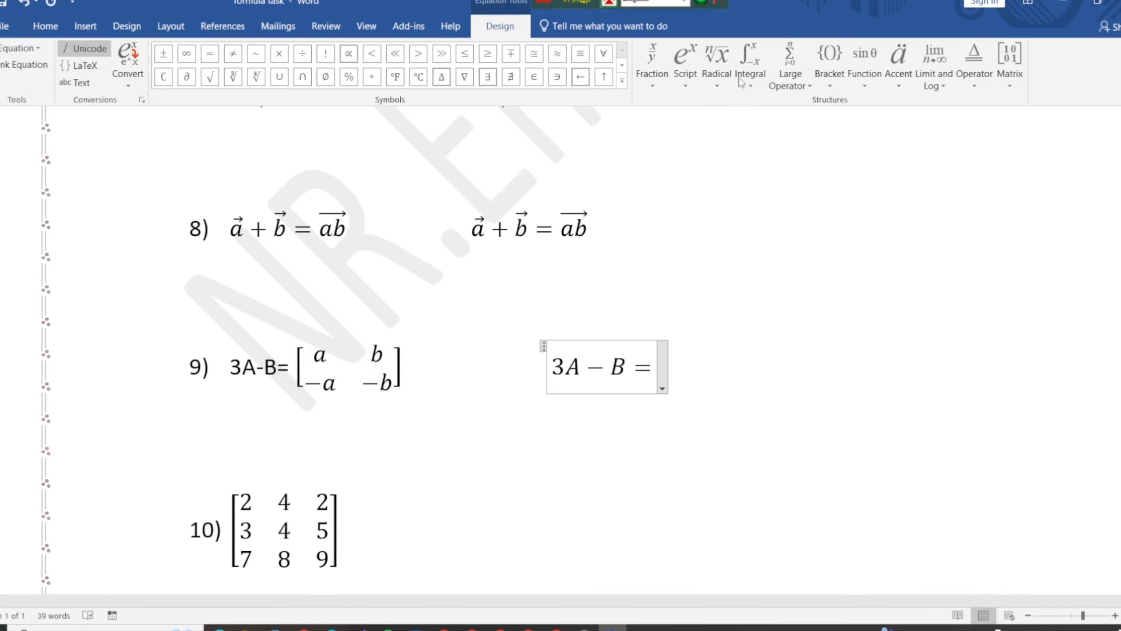
- Try an empty 2 by 2 matrix without brackets after the equals sign and remove it again
click(1011, 67)
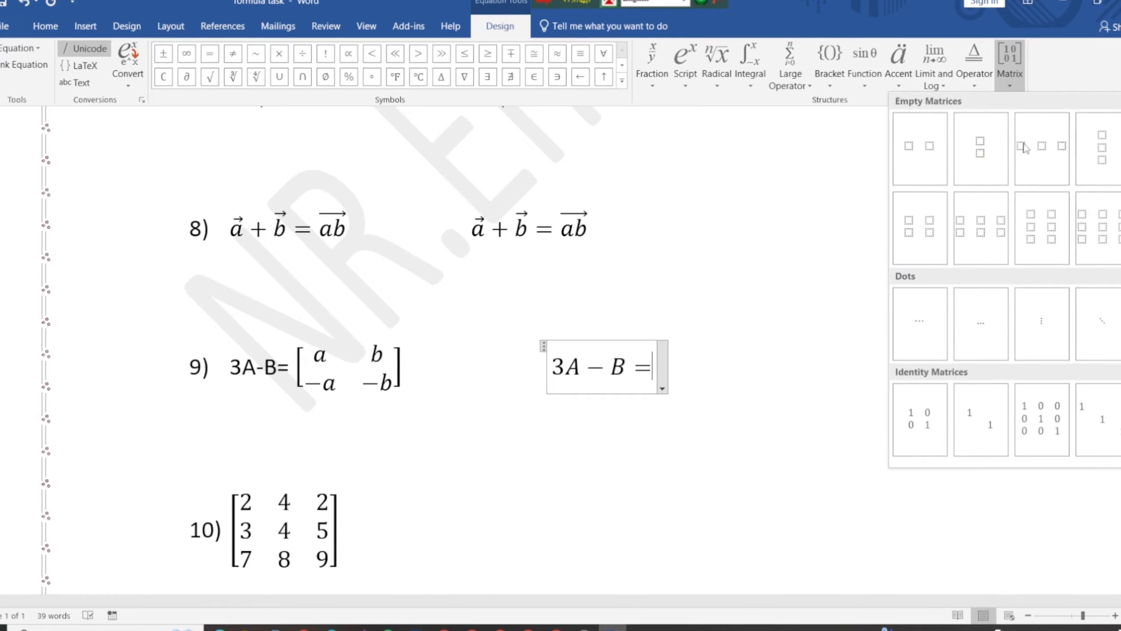
scroll(1037, 380, down, 2)
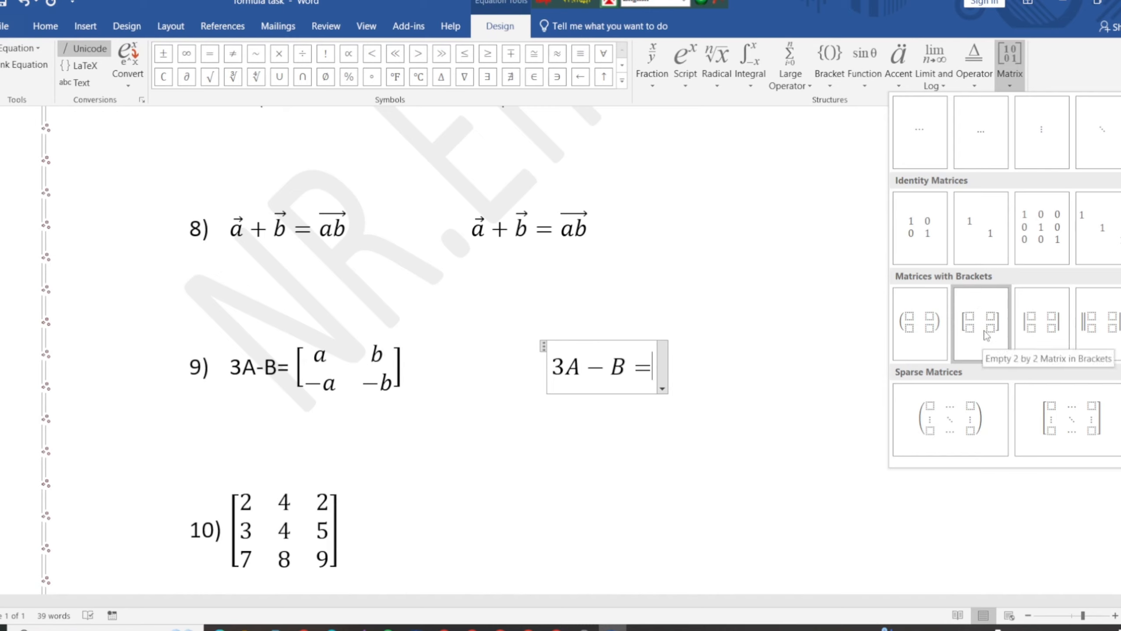
scroll(990, 334, up, 2)
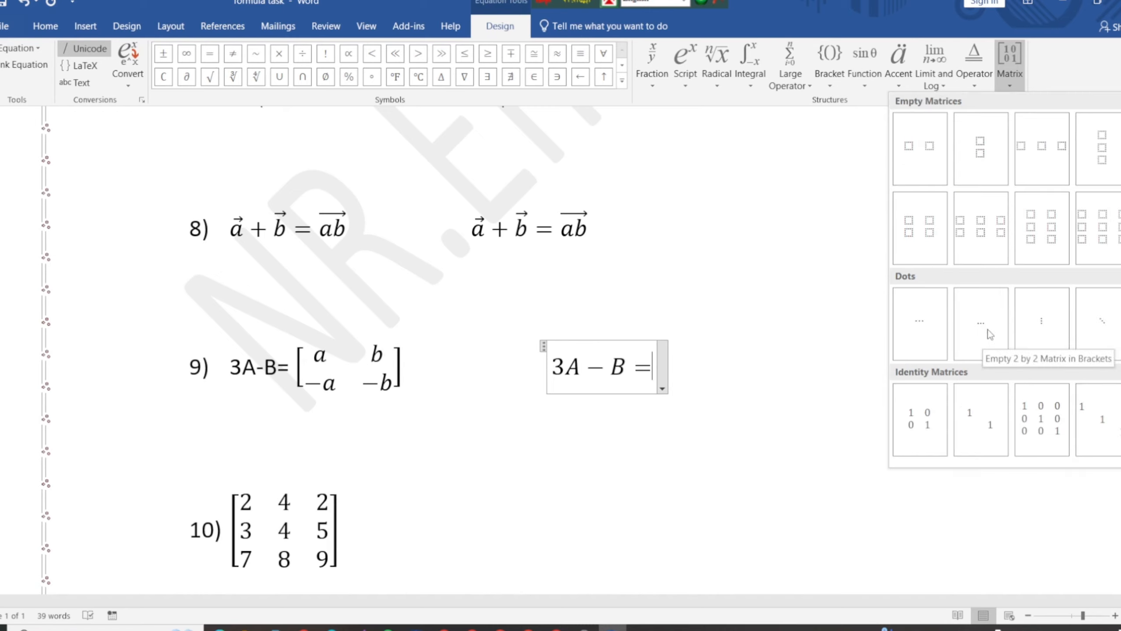
click(930, 233)
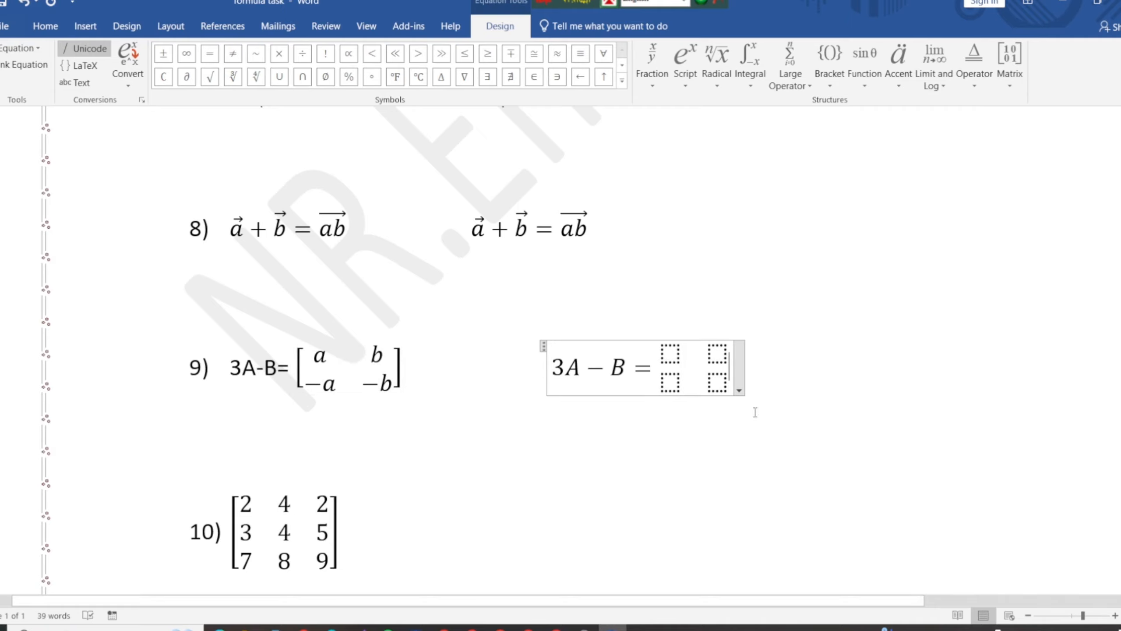
key(BackSpace)
key(BackSpace)
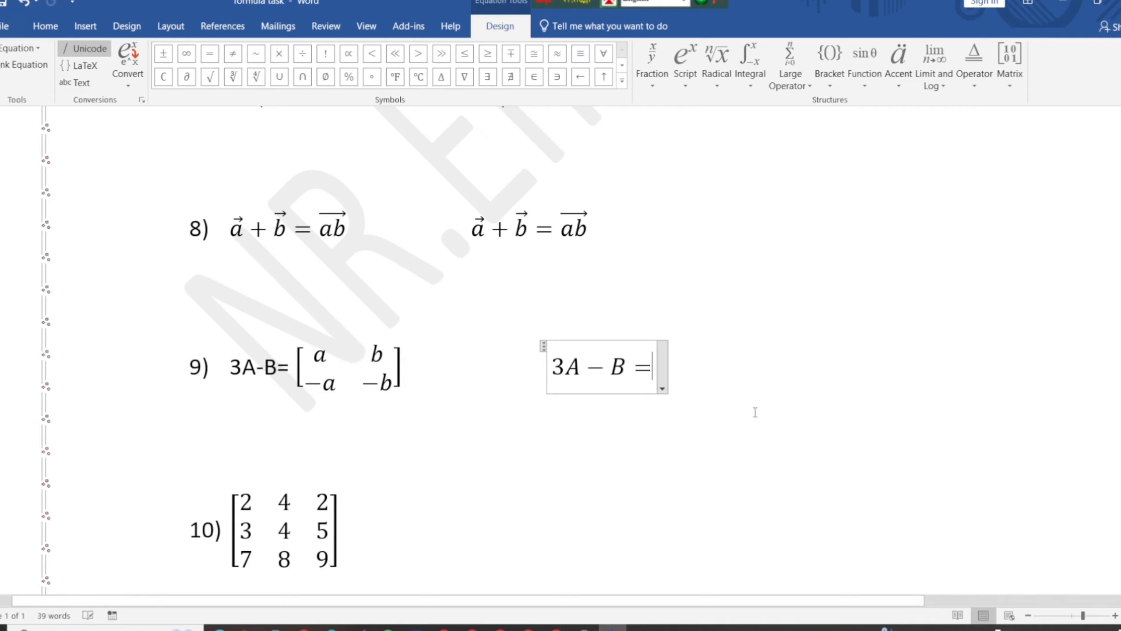
- Insert an empty 2 by 2 matrix in square brackets after the equals sign
click(1010, 65)
scroll(1011, 331, down, 3)
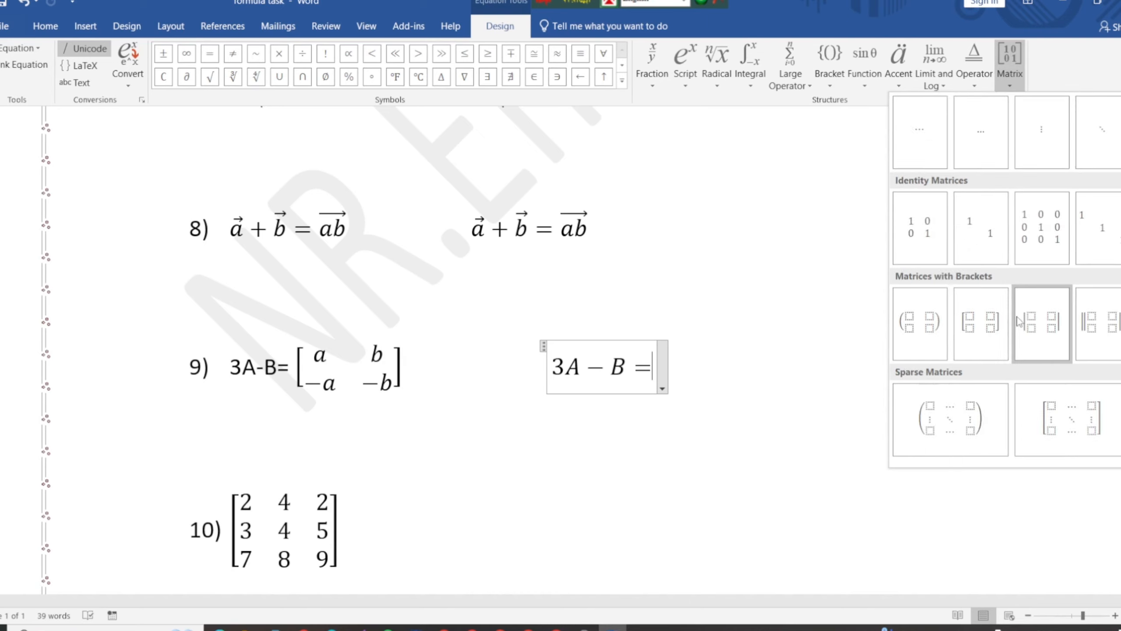
click(985, 330)
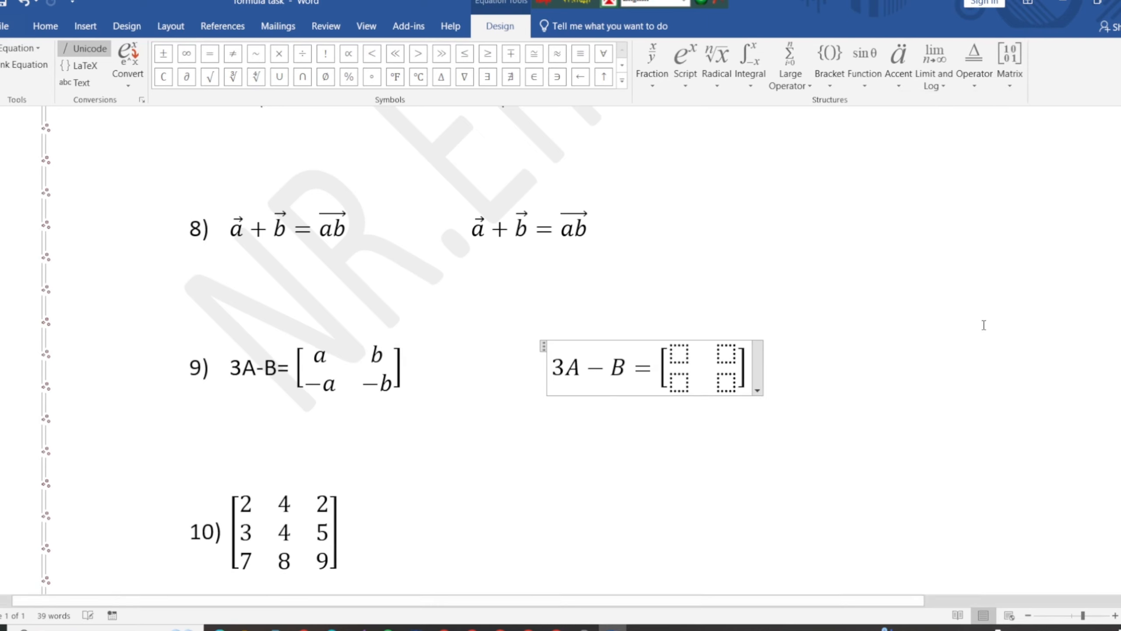
- Fill the matrix with a and b in the upper row and −a and −b in the lower row, and leave the equation
click(679, 354)
text(a)
click(680, 383)
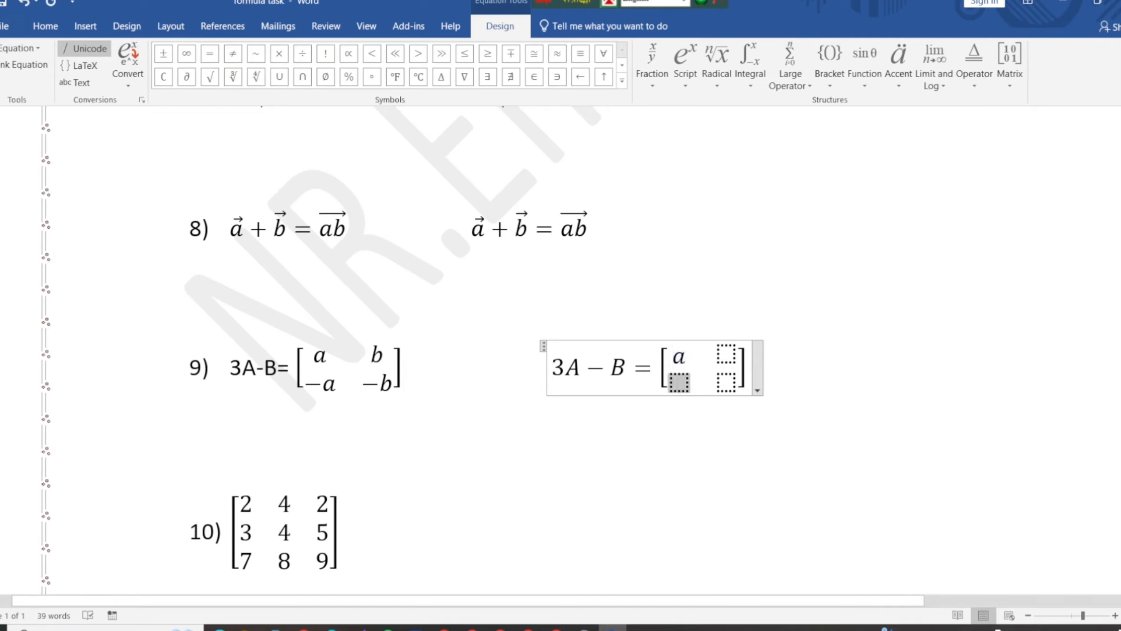
text(-a)
key(Right)
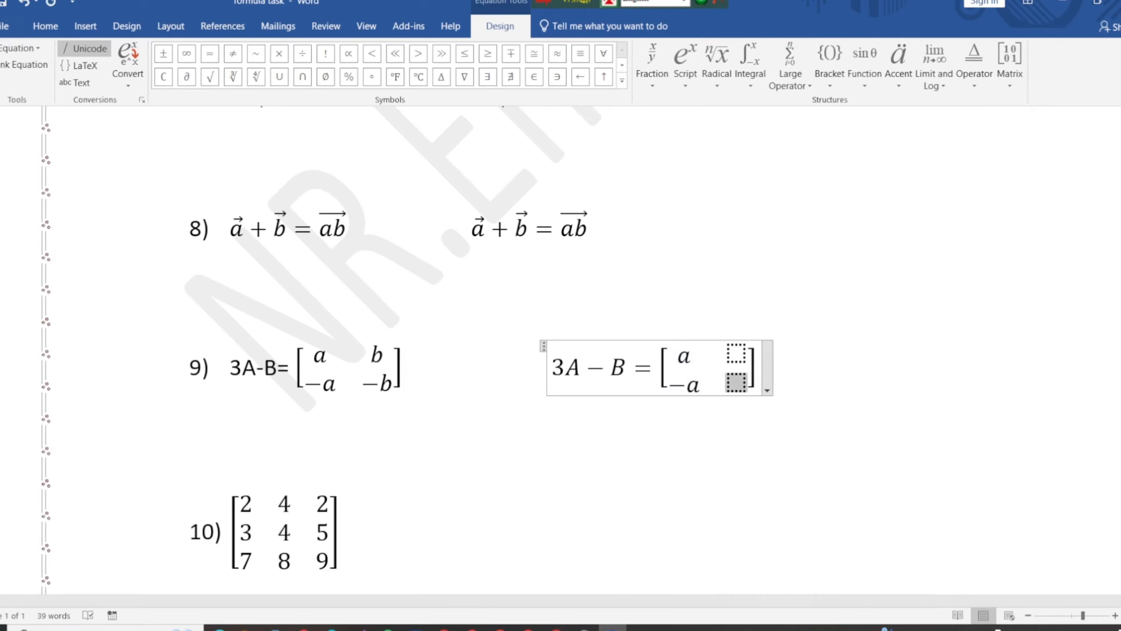
key(Up)
text(b)
key(Down)
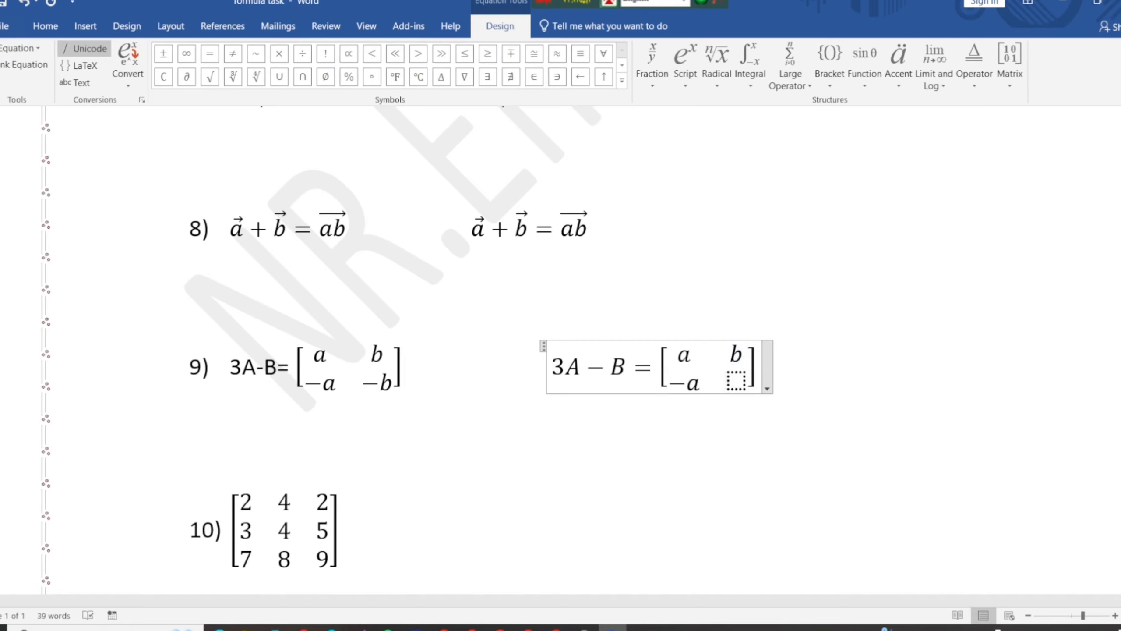
text(-b)
click(838, 373)
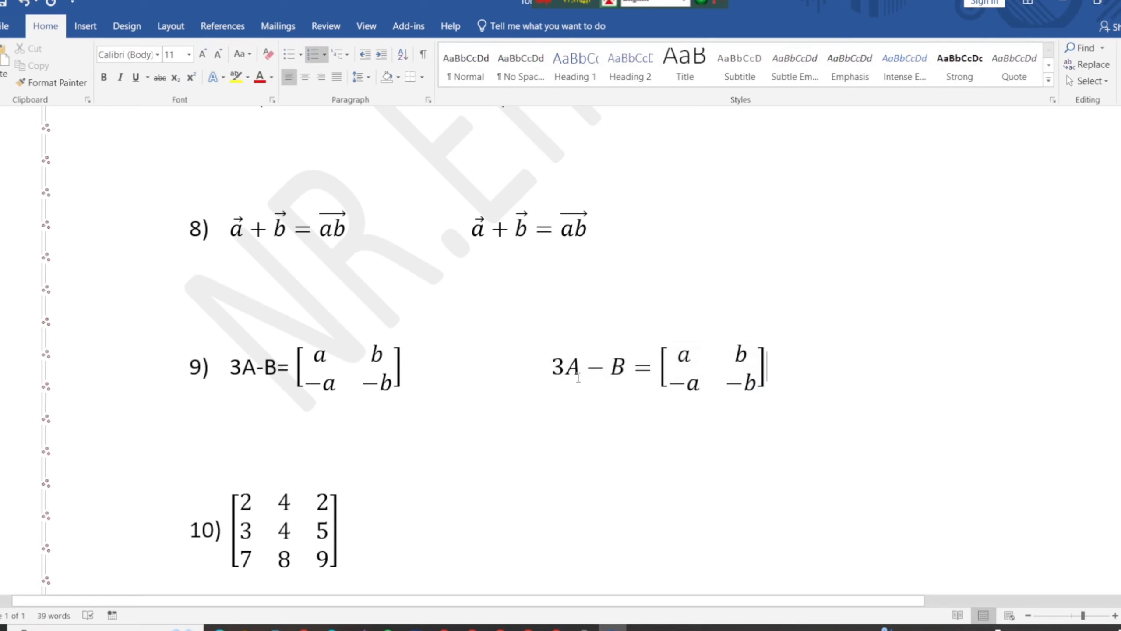
- Place the text cursor in the second column beside formula 10, in line with the formula 9 copy
scroll(871, 453, down, 3)
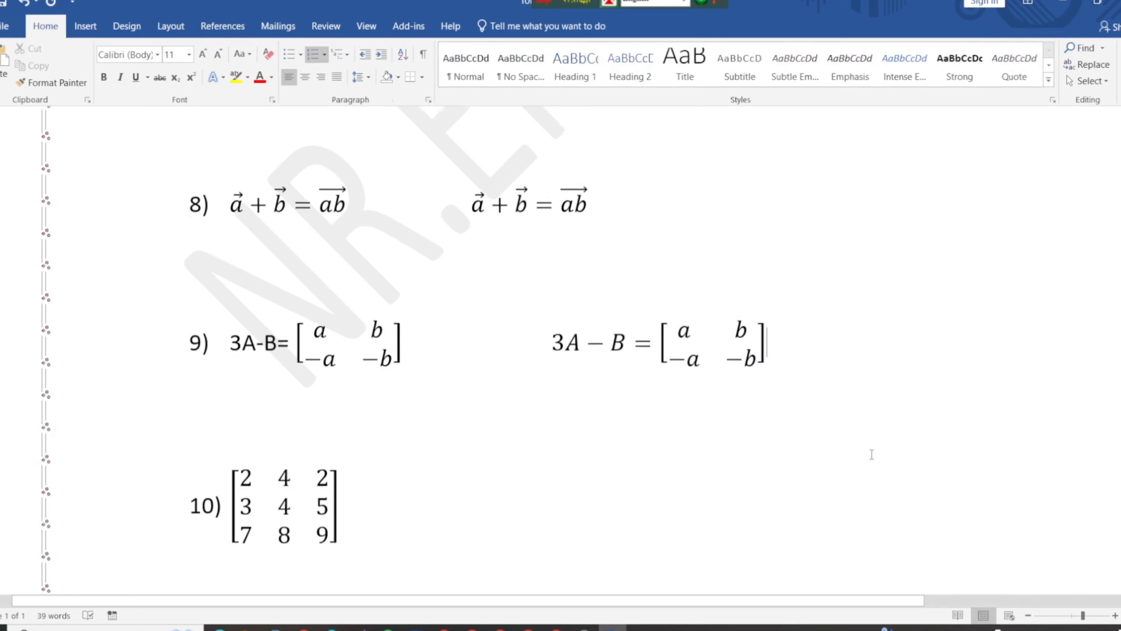
click(551, 380)
key(Tab)
key(Tab)
key(Tab)
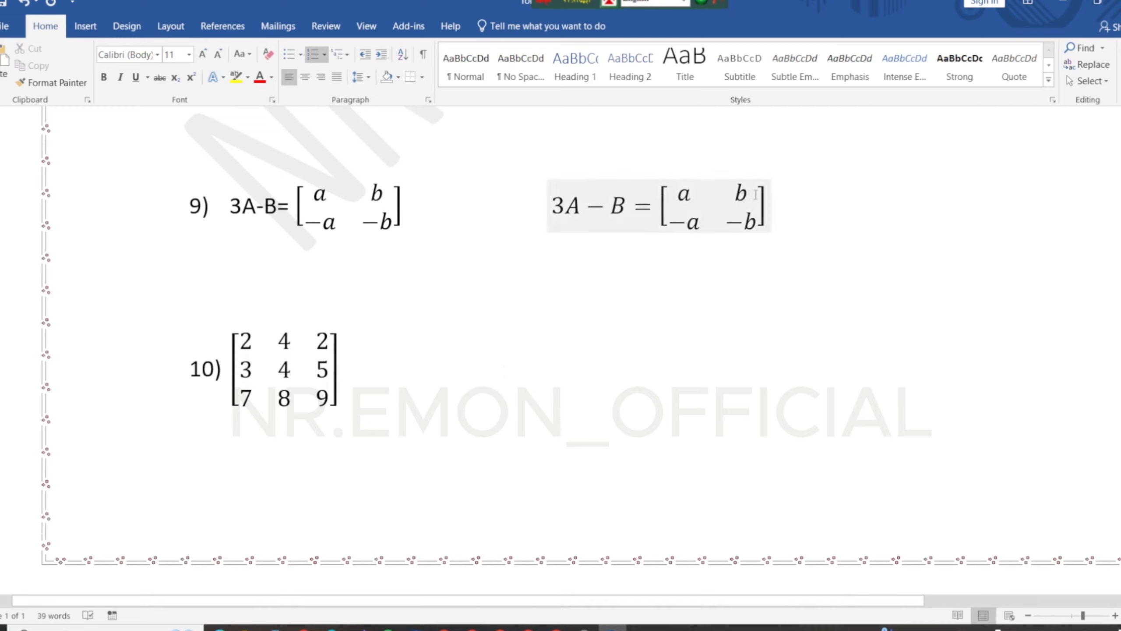
- Try a 3 by 3 identity matrix in a new equation beside formula 10 and delete the whole equation
click(86, 26)
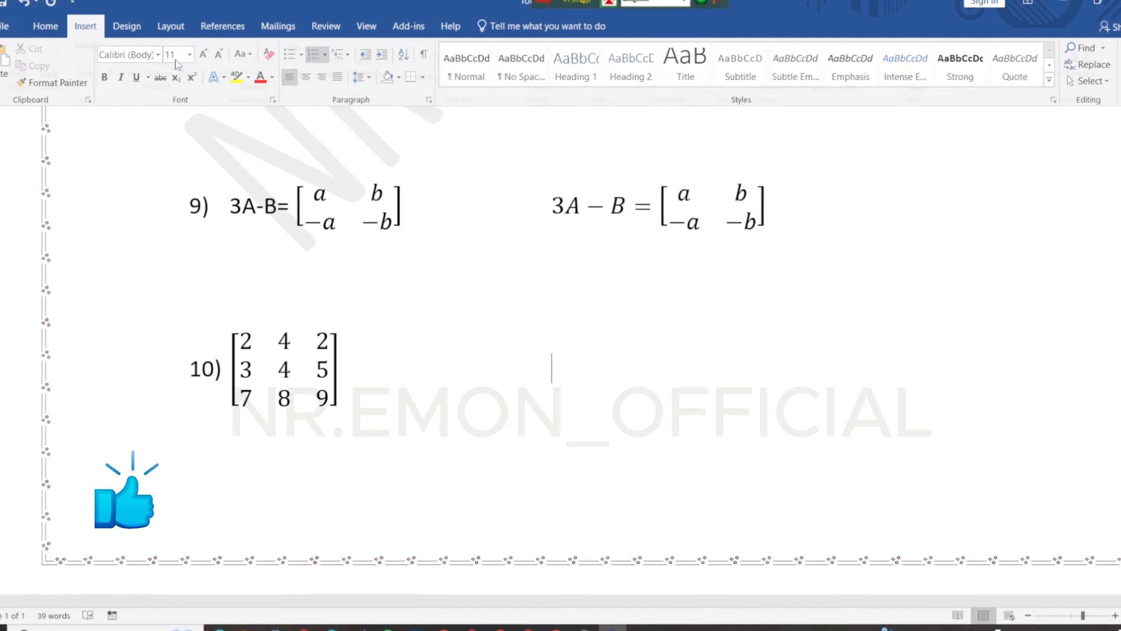
click(1053, 55)
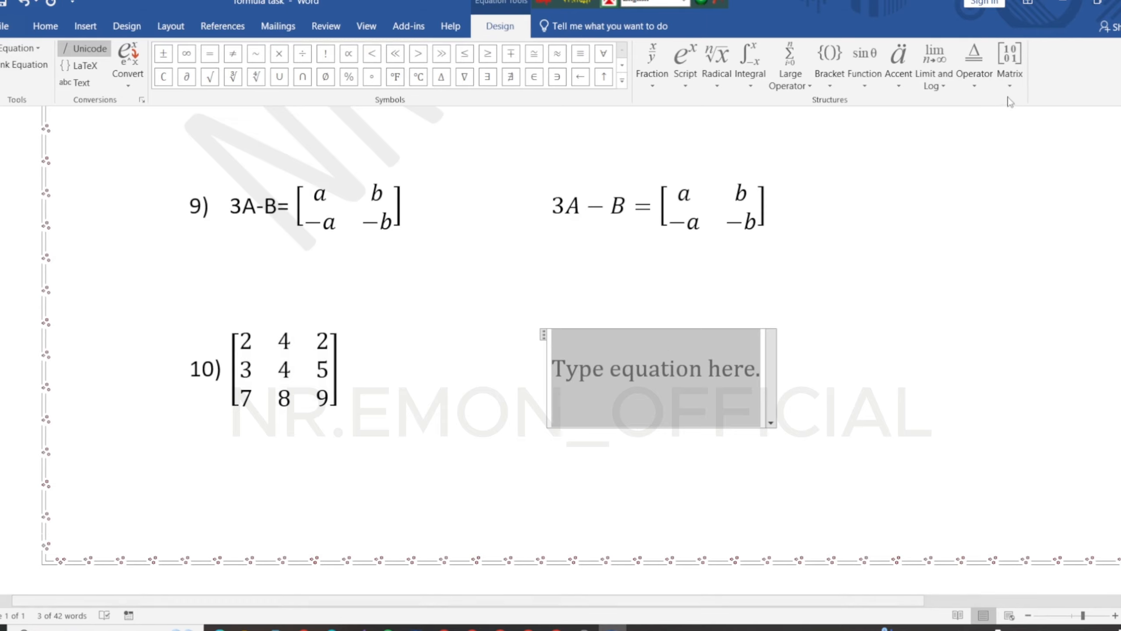
click(1009, 63)
scroll(1050, 371, down, 1)
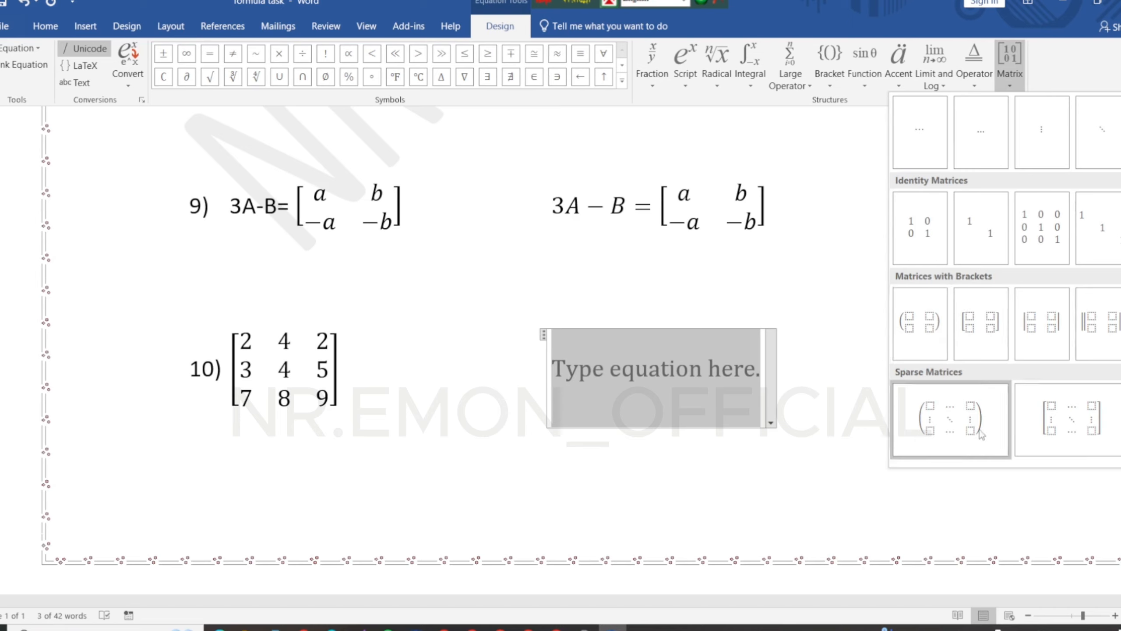
scroll(1050, 358, up, 2)
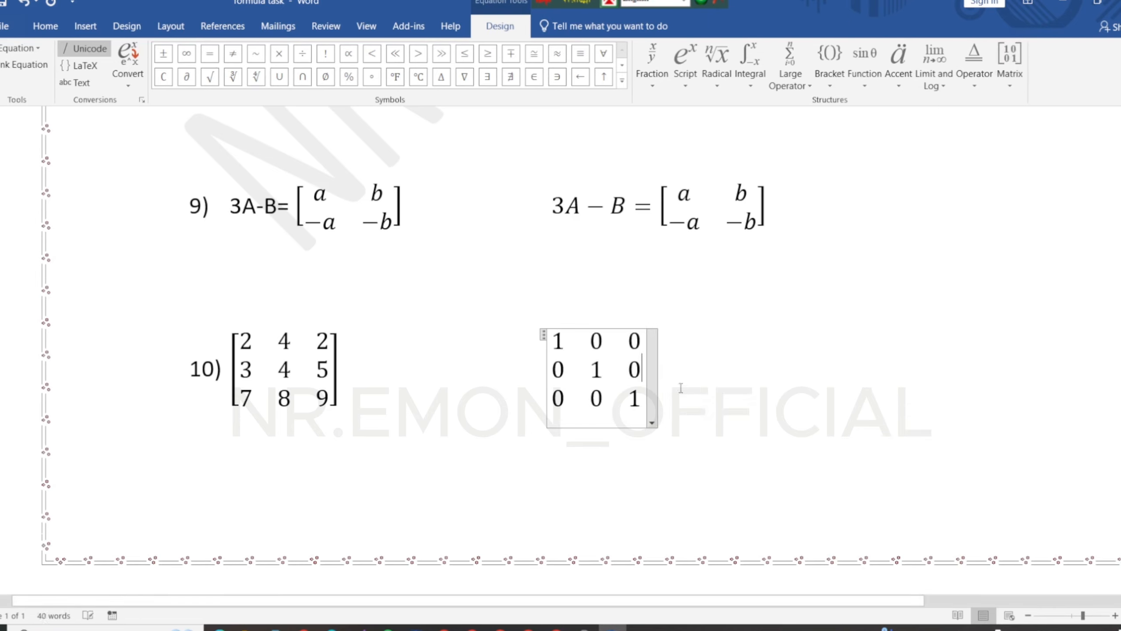
key(ctrl+a)
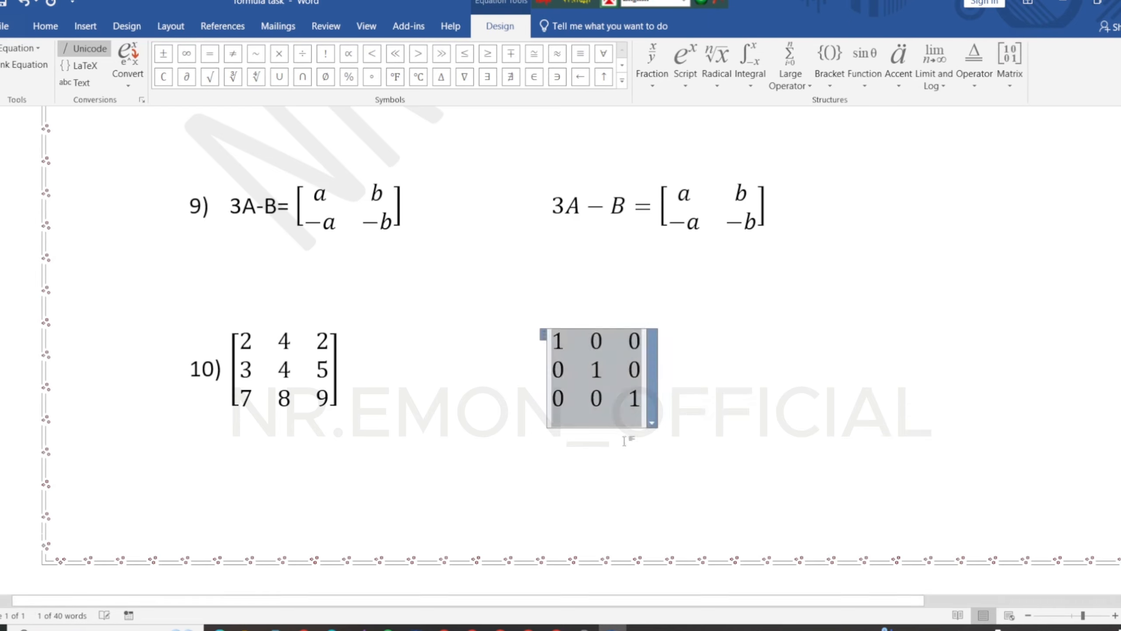
key(BackSpace)
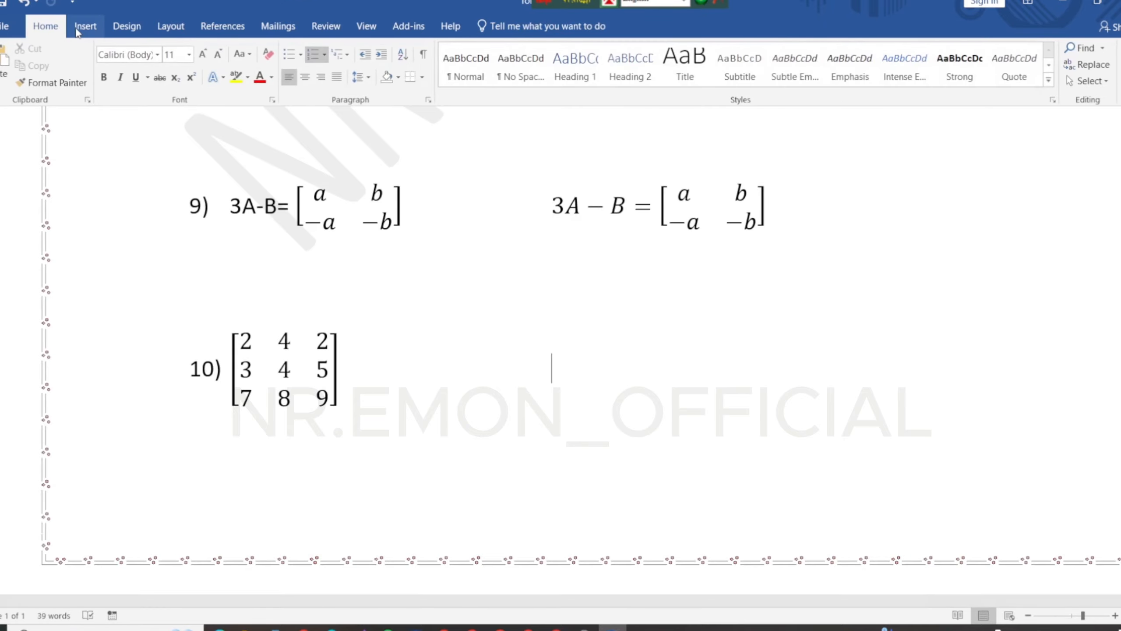
- Try an empty 3 by 3 matrix without brackets in a new equation beside formula 10 and delete it
click(85, 26)
click(1050, 62)
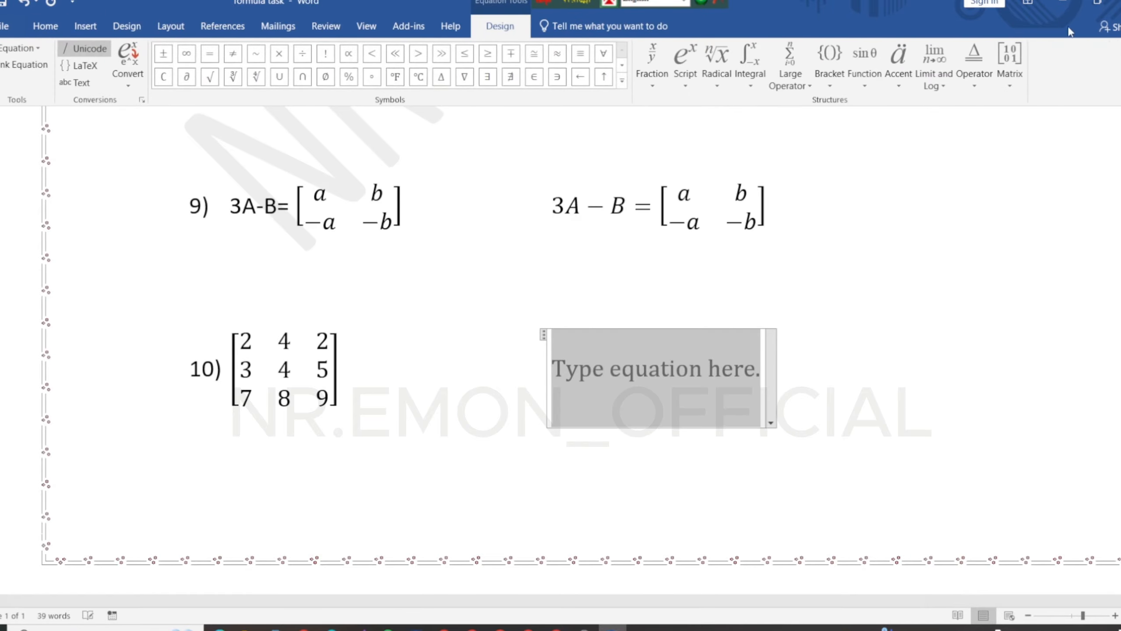
click(1010, 62)
click(1113, 235)
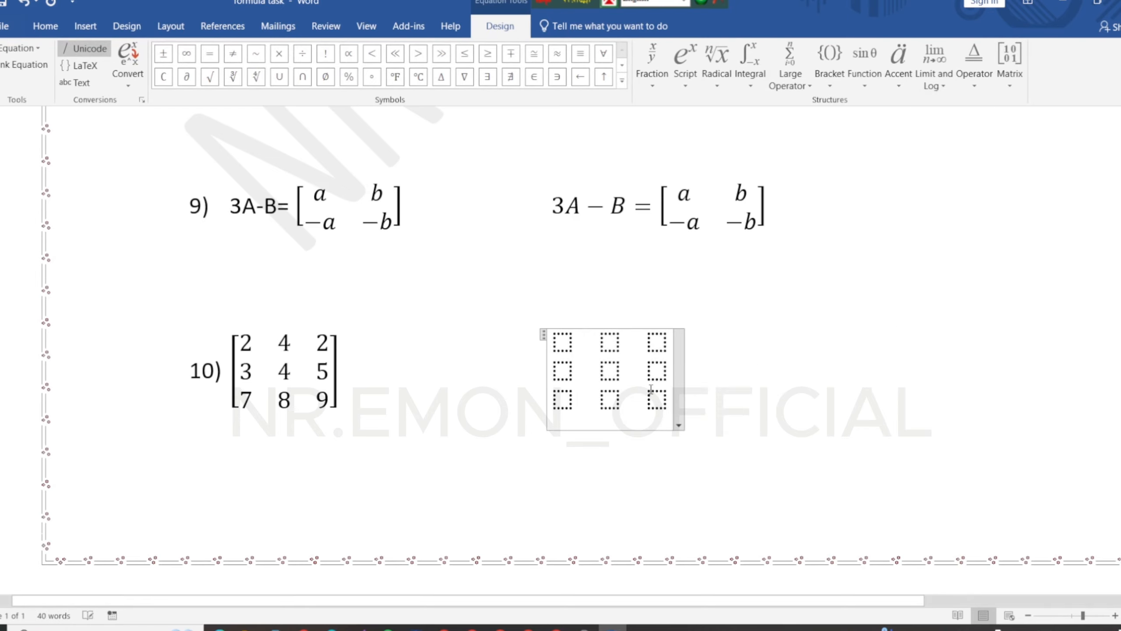
drag(670, 392, 515, 367)
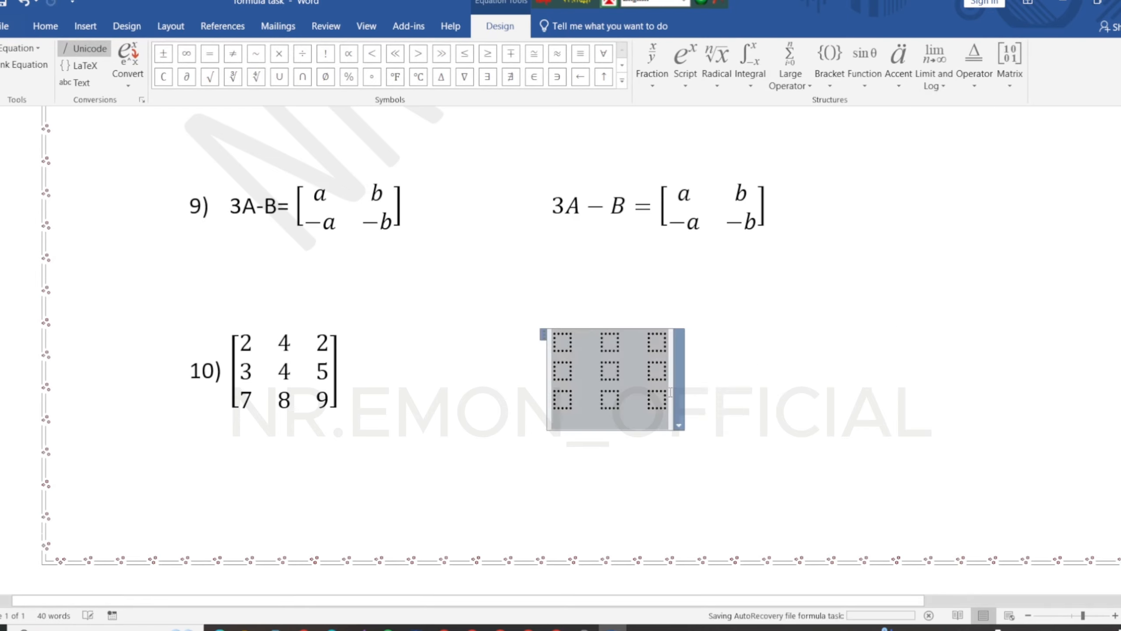
key(Delete)
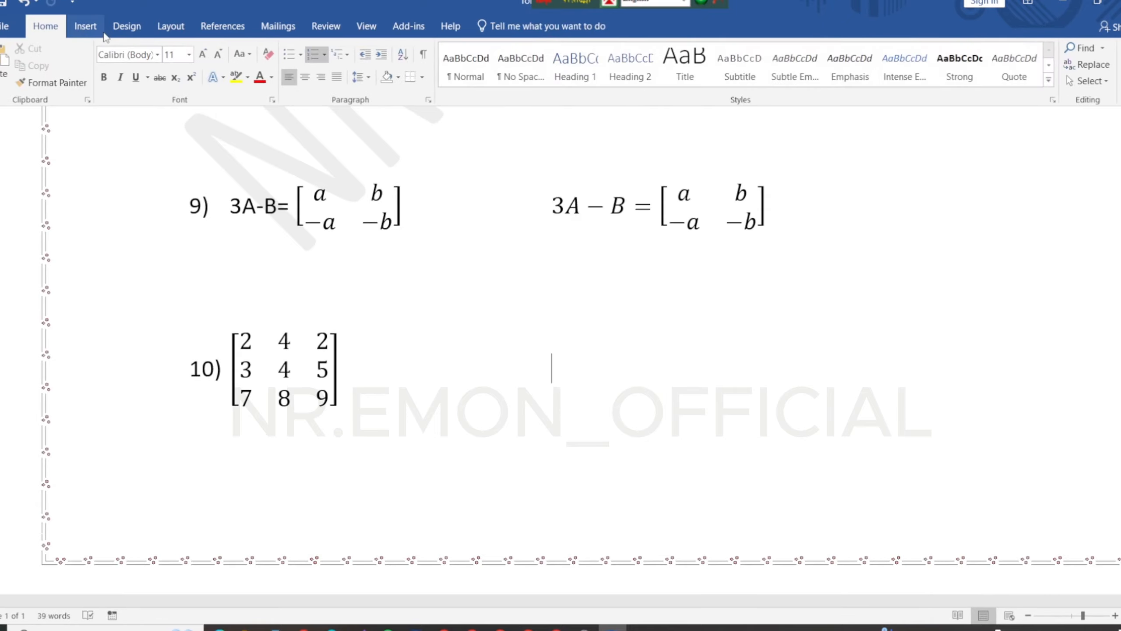
- Insert a new equation beside formula 10 containing a pair of square brackets around an empty placeholder
click(85, 26)
click(1061, 59)
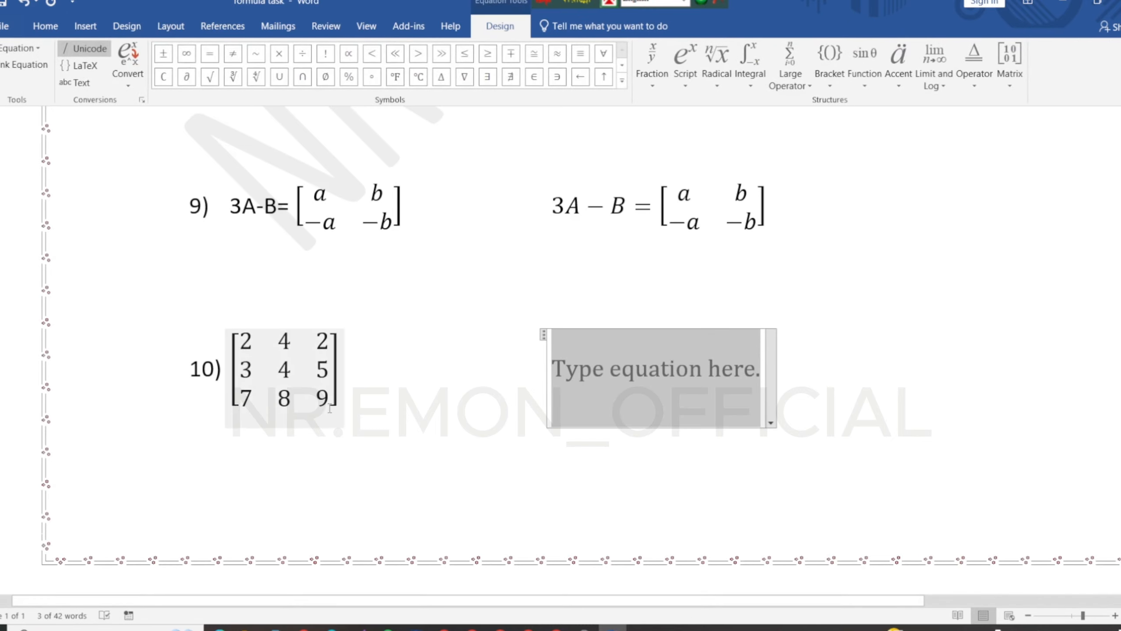
click(1009, 67)
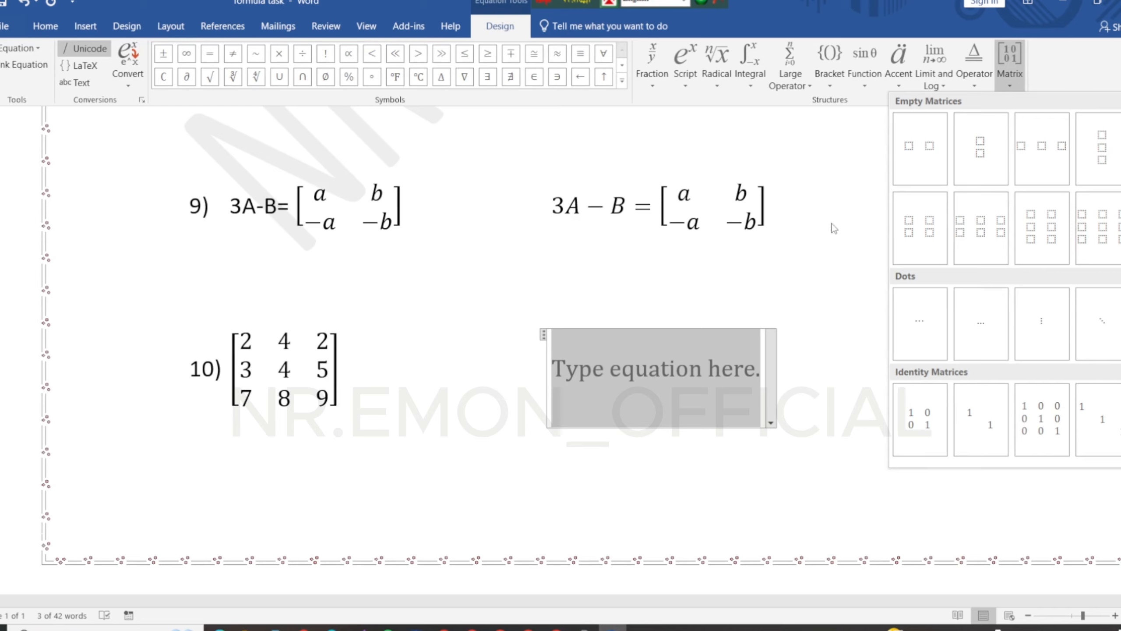
click(841, 86)
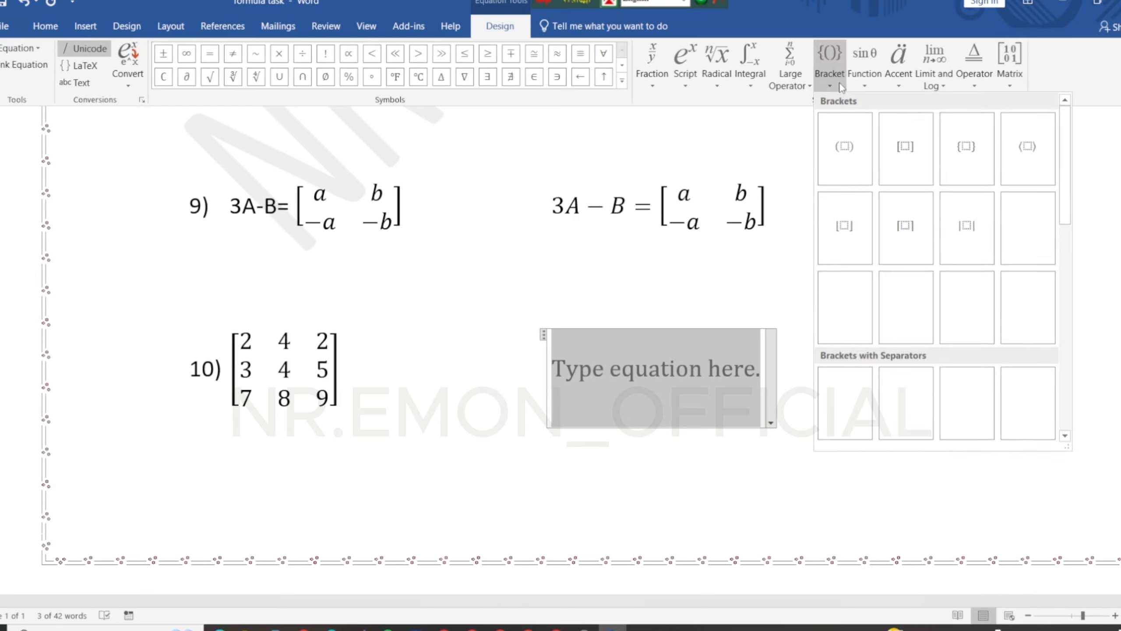
click(914, 151)
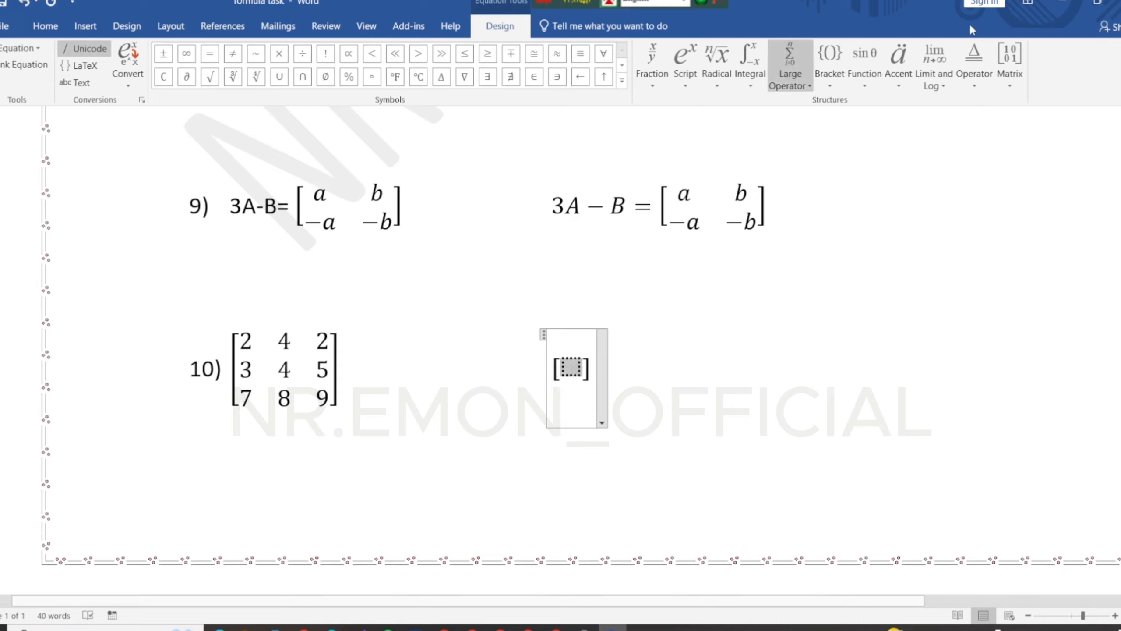
- Insert an empty 3 by 3 matrix inside the square brackets beside formula 10 and fill its first column with 2, 3, 7
click(1010, 66)
click(1105, 239)
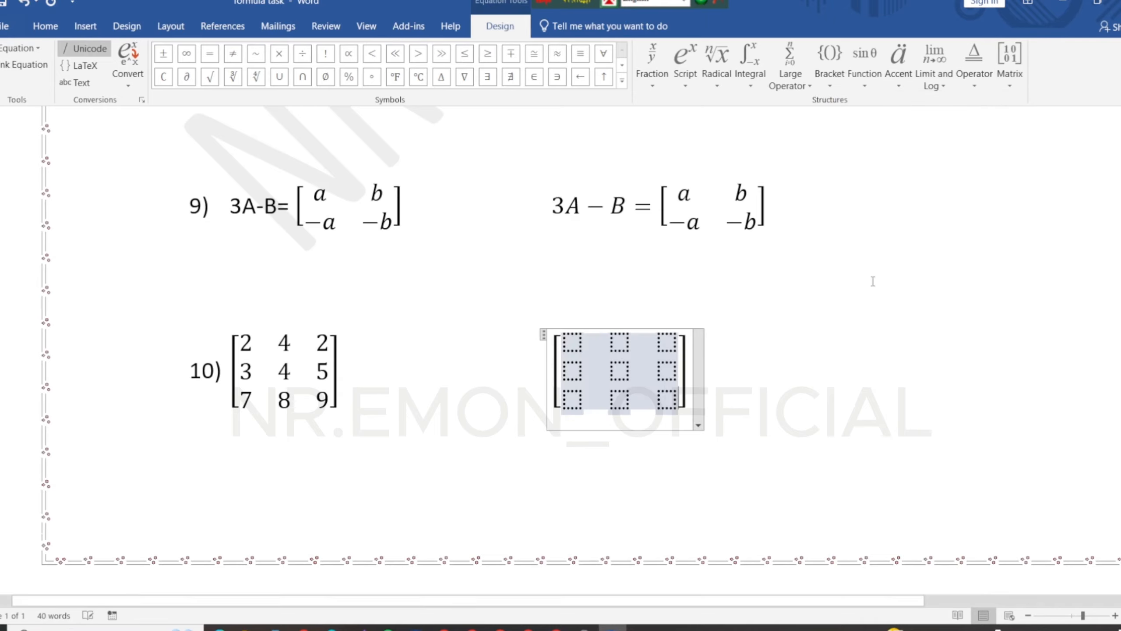
click(574, 342)
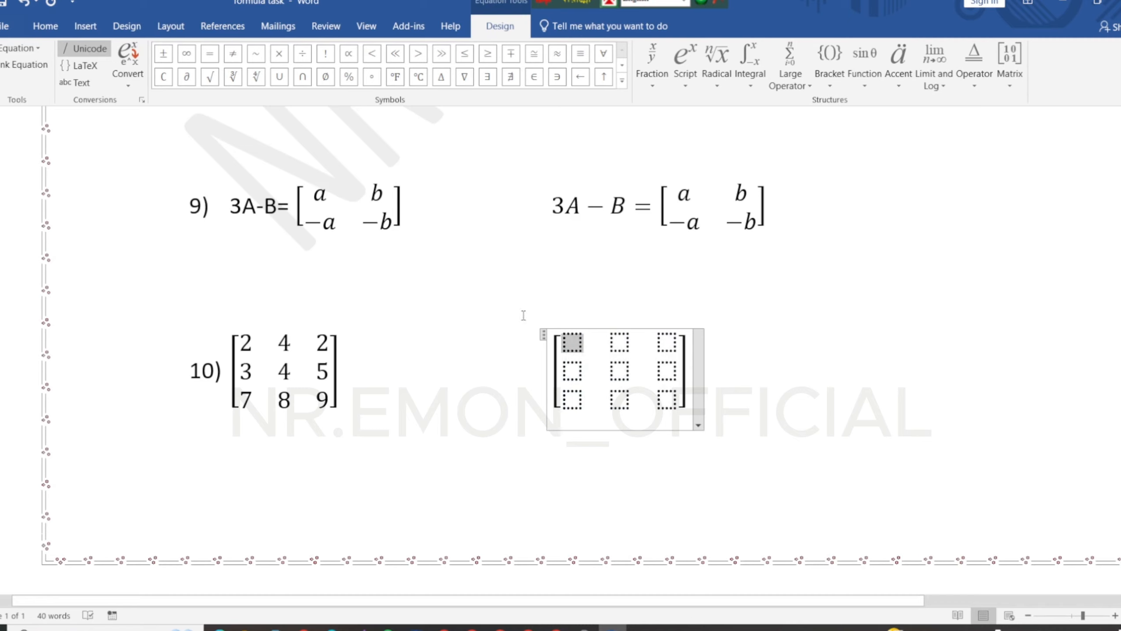
text(2)
key(Down)
text(3)
key(Down)
text(7)
- Fill the second column of the bracketed matrix beside formula 10 with 4, 4, 8 from top to bottom
click(613, 340)
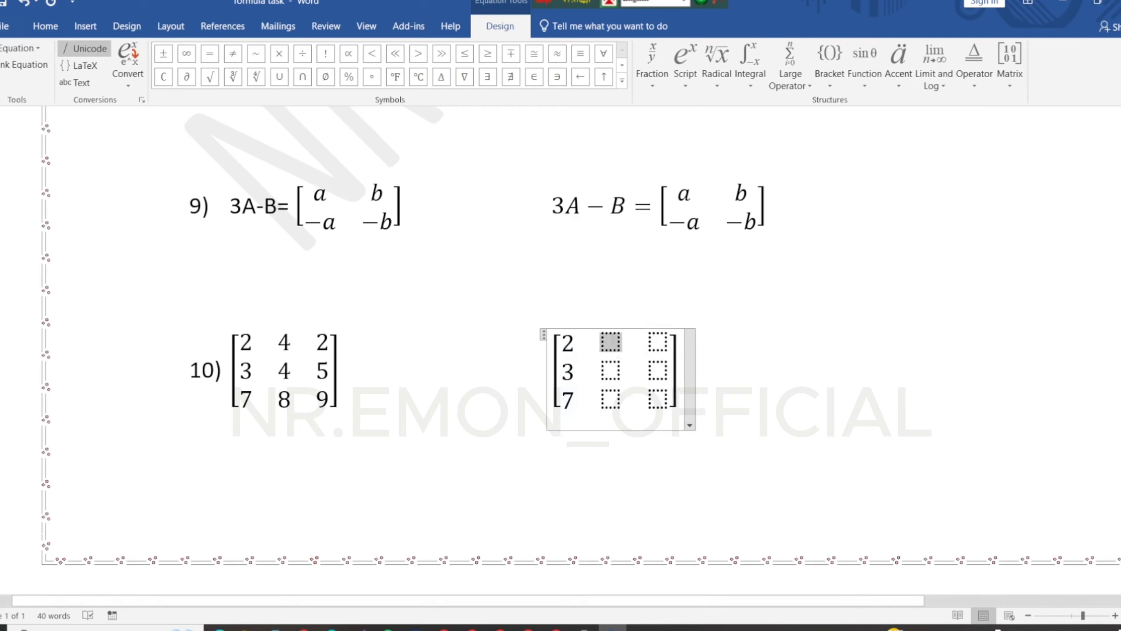
text(4)
key(Down)
text(4)
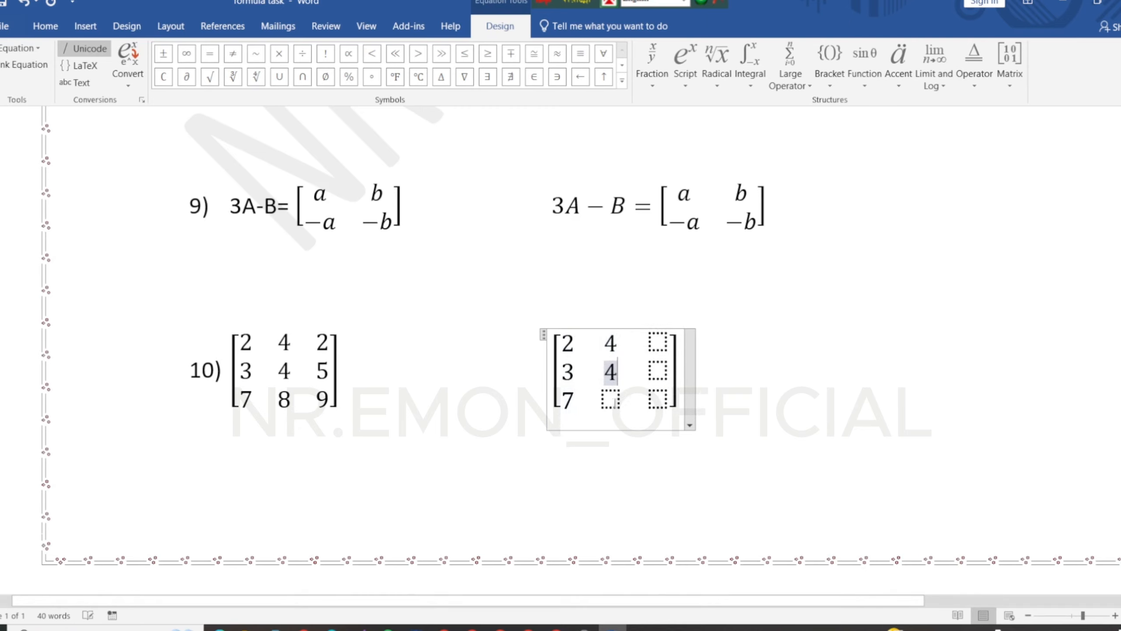
key(Down)
text(8)
- Fill the third column of the matrix beside formula 10 with 2, 5, 9 and leave the equation
click(657, 342)
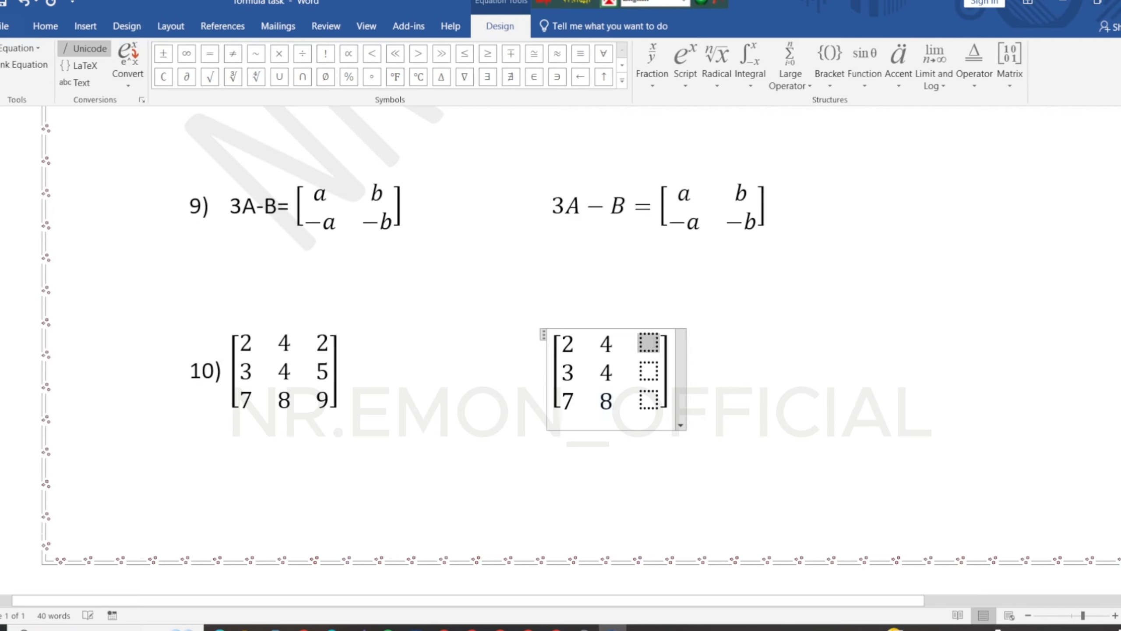
text(2)
key(Down)
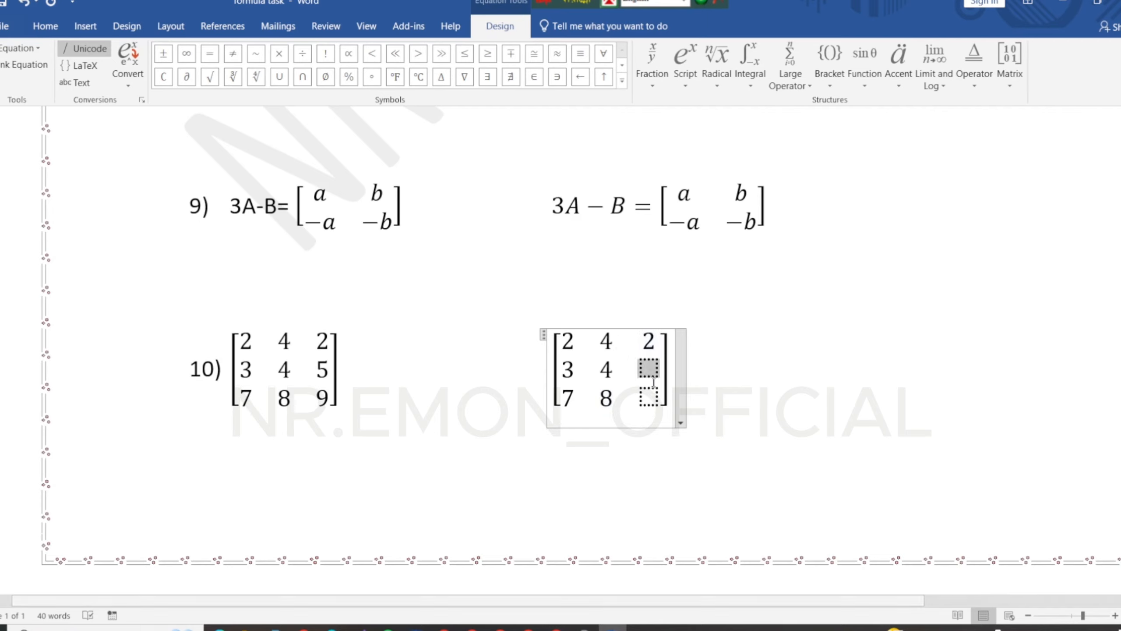
text(5)
click(657, 400)
text(9)
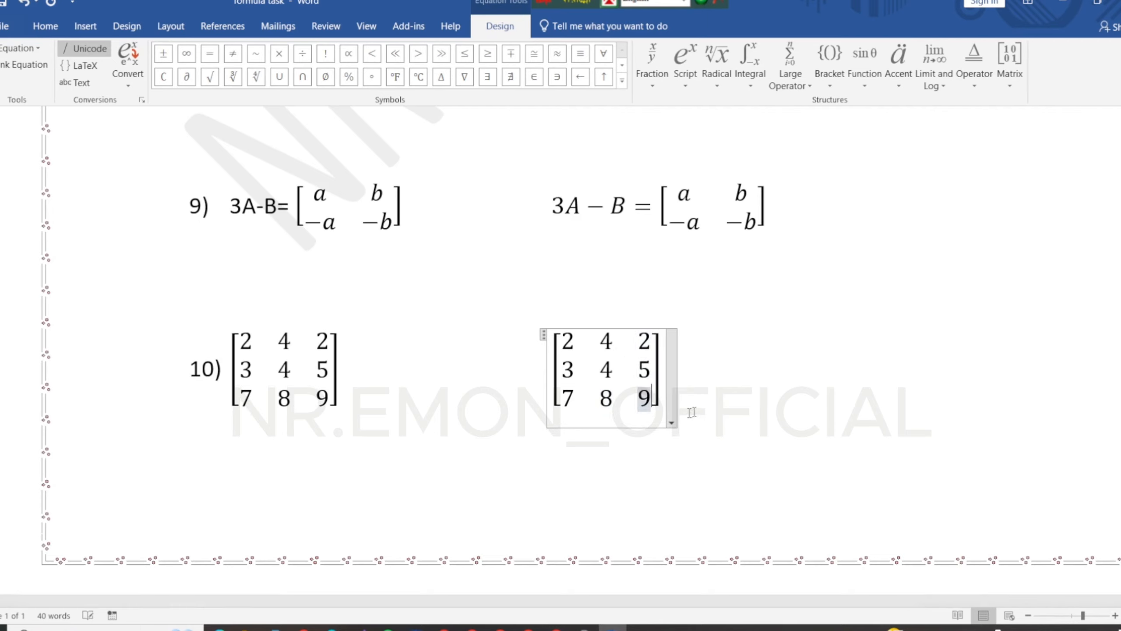
click(766, 372)
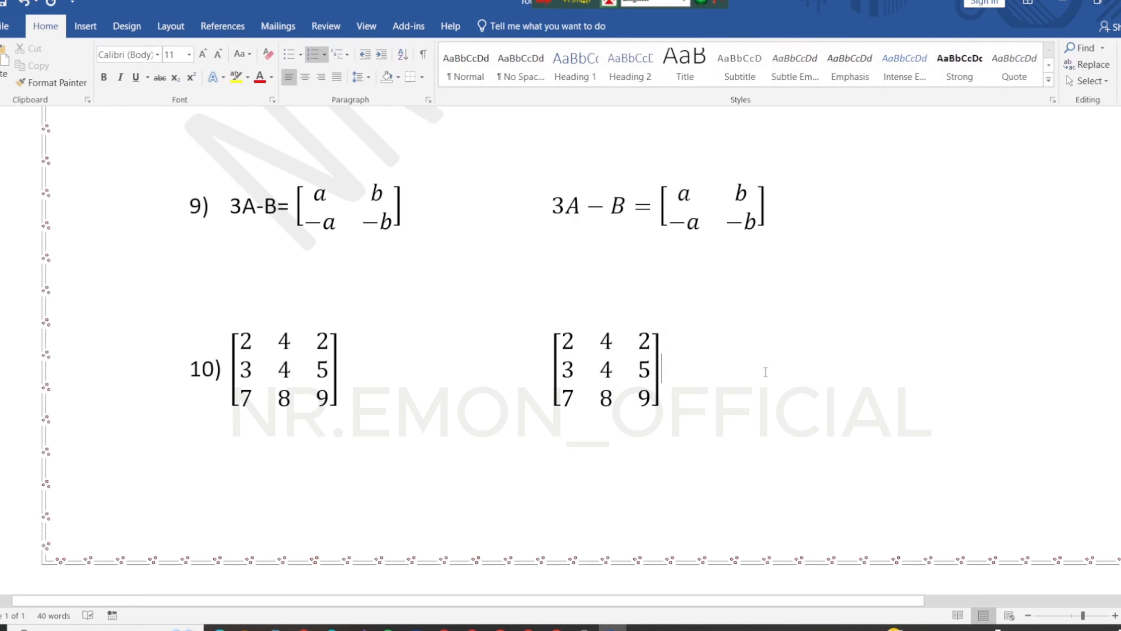
- Review the recreated formulas against the numbered originals through the whole page, including at a smaller zoom
scroll(765, 372, down, 1)
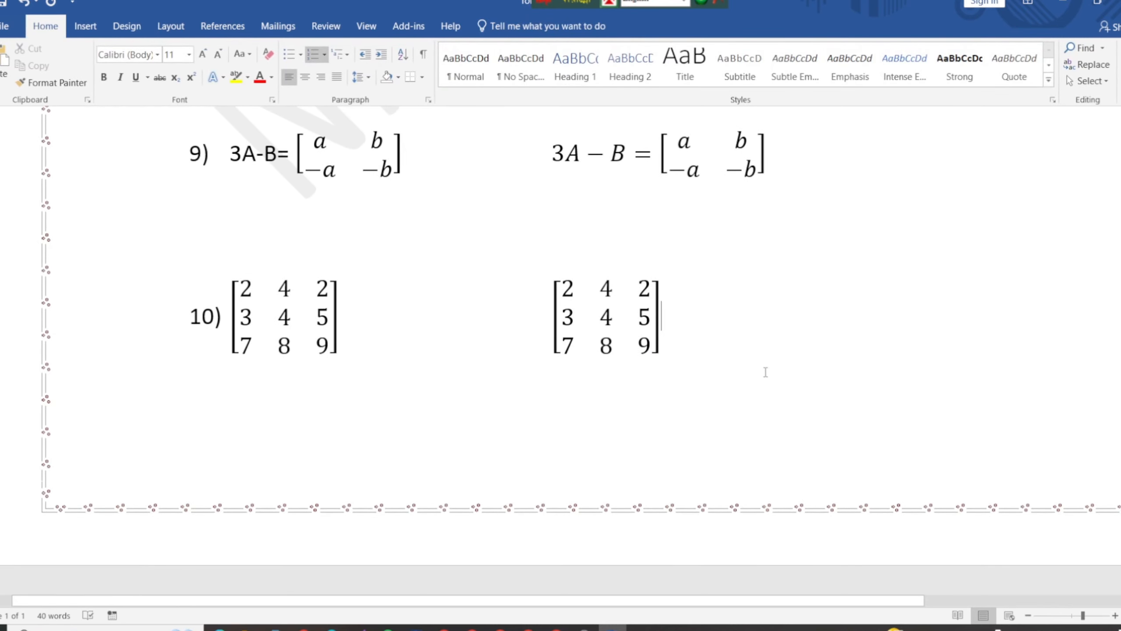
scroll(766, 371, up, 8)
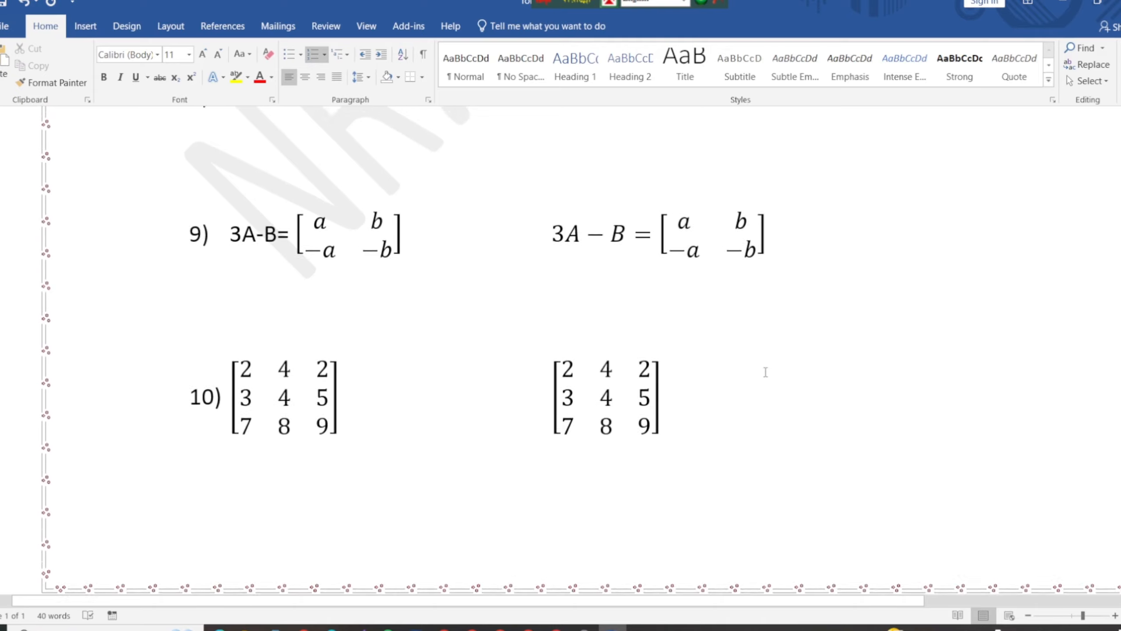
scroll(765, 372, up, 13)
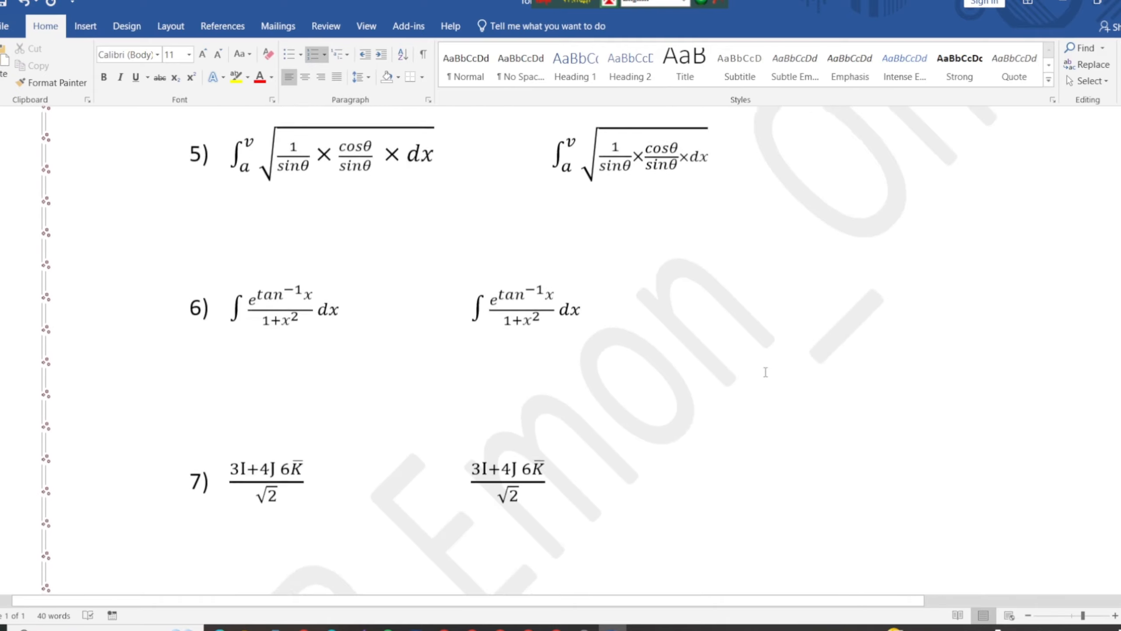
scroll(765, 371, up, 3)
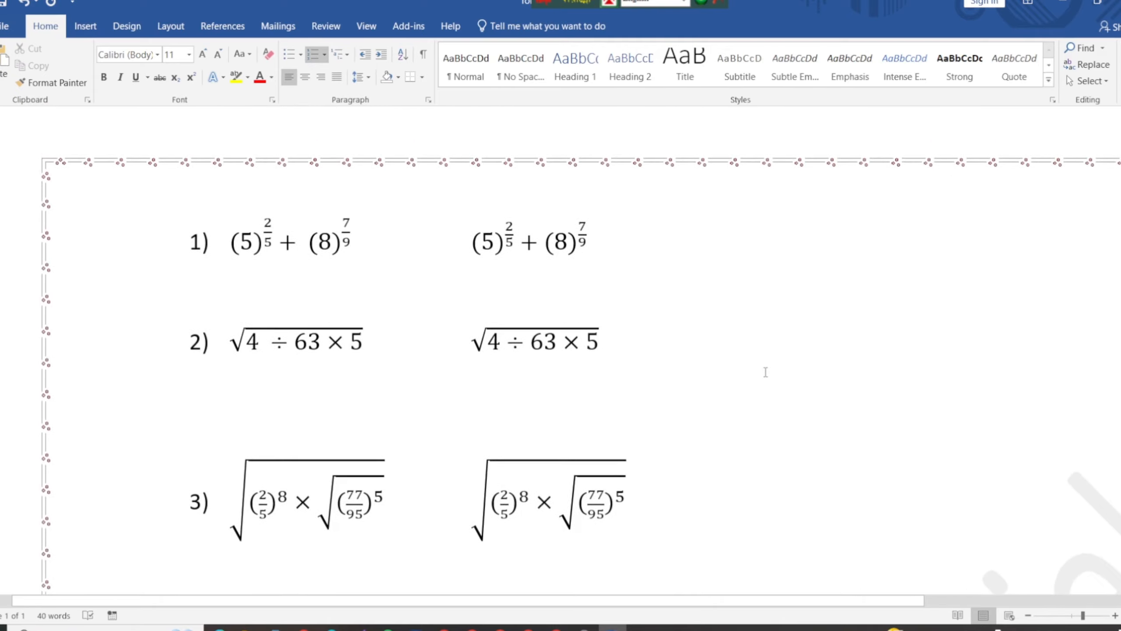
click(1073, 617)
scroll(651, 360, down, 2)
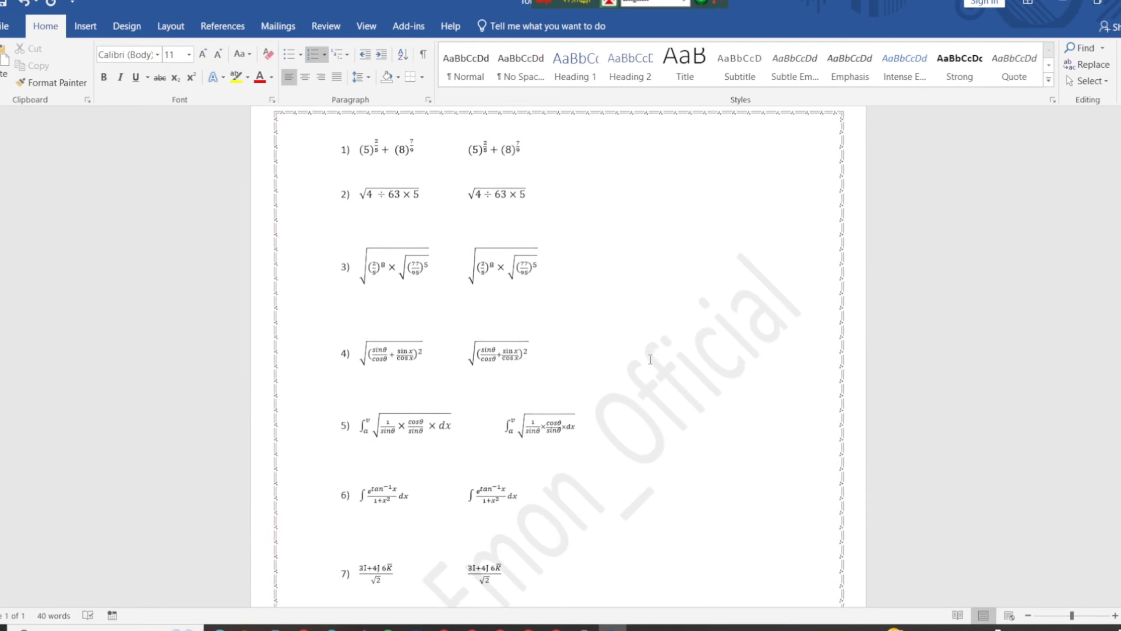
scroll(651, 359, down, 3)
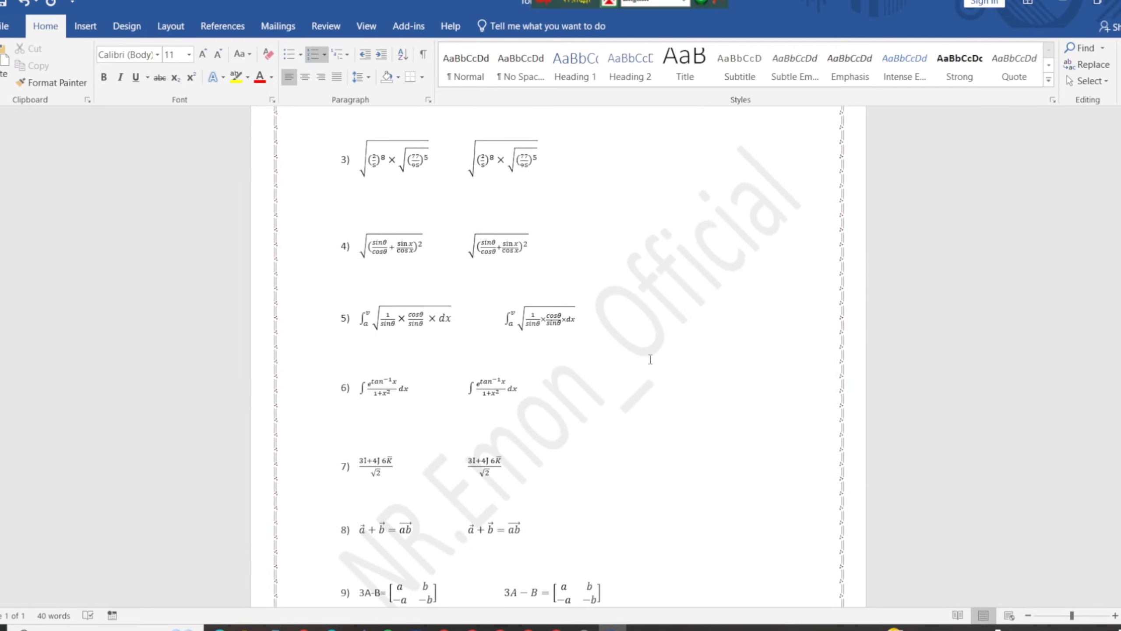